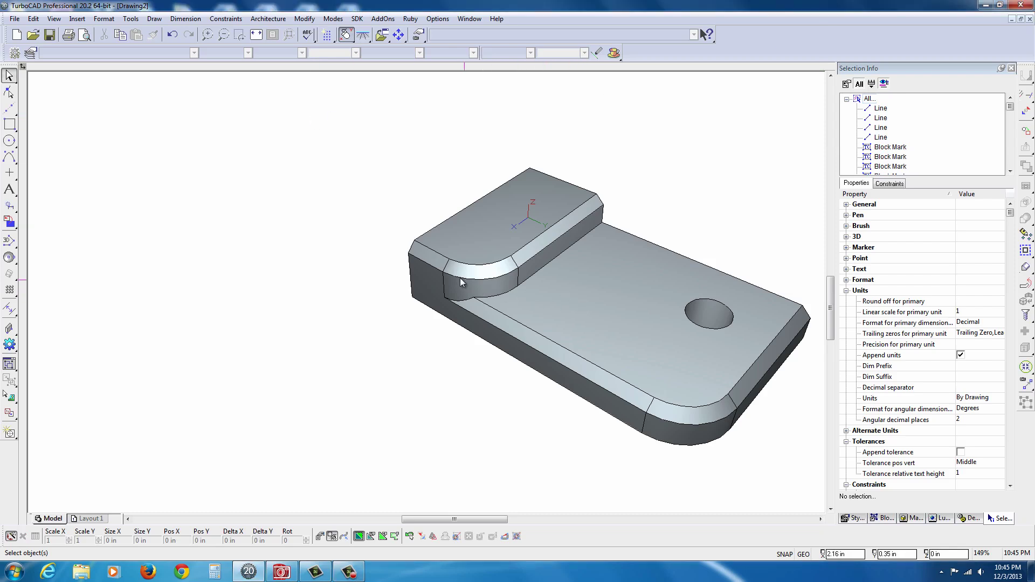
Orbit the filleted plate with its raised block and hole to view another side.
mouse_move(543, 295)
middle_down()
mouse_move(490, 288)
mouse_move(324, 120)
mouse_move(232, 110)
mouse_move(171, 74)
mouse_move(177, 88)
mouse_move(353, 160)
mouse_move(476, 226)
mouse_move(503, 290)
middle_up()
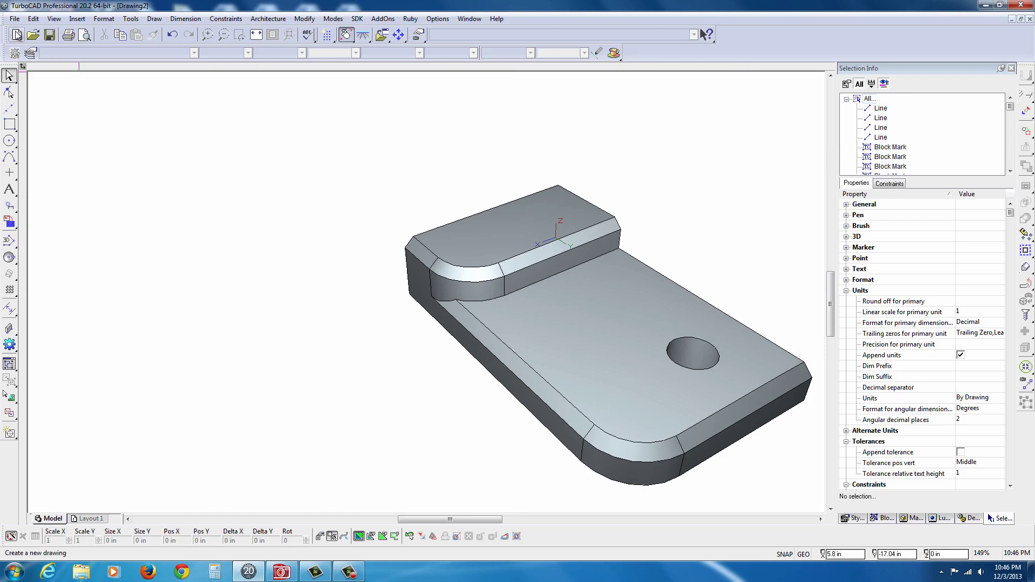
Create the new blank Drawing3 from the Normal template.
click(17, 35)
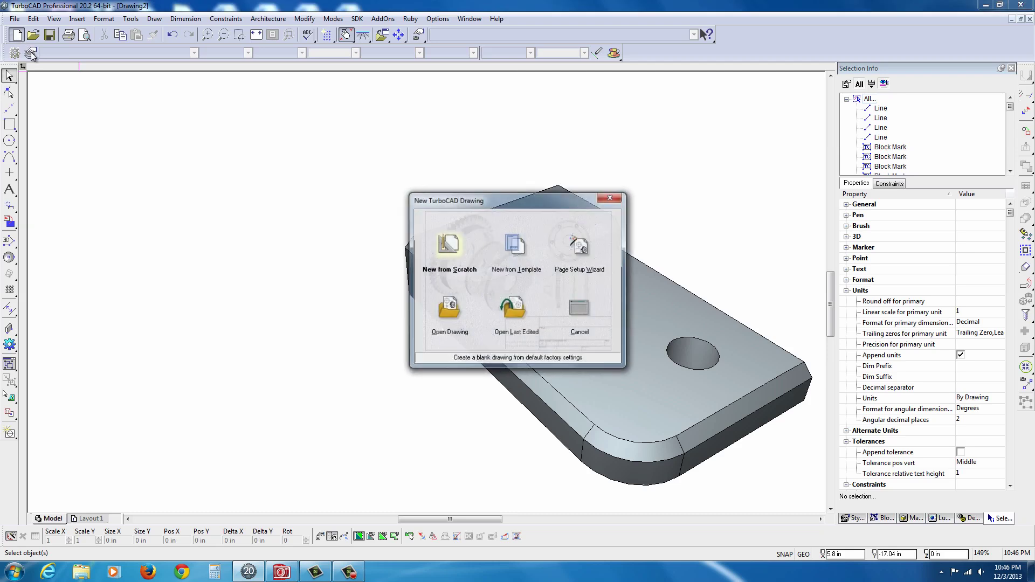
click(516, 248)
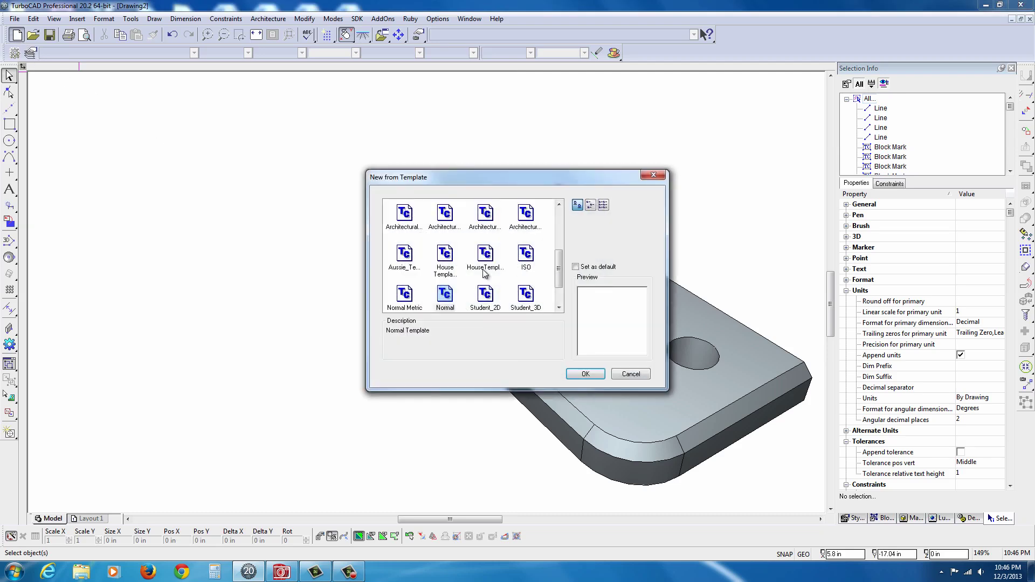
click(585, 373)
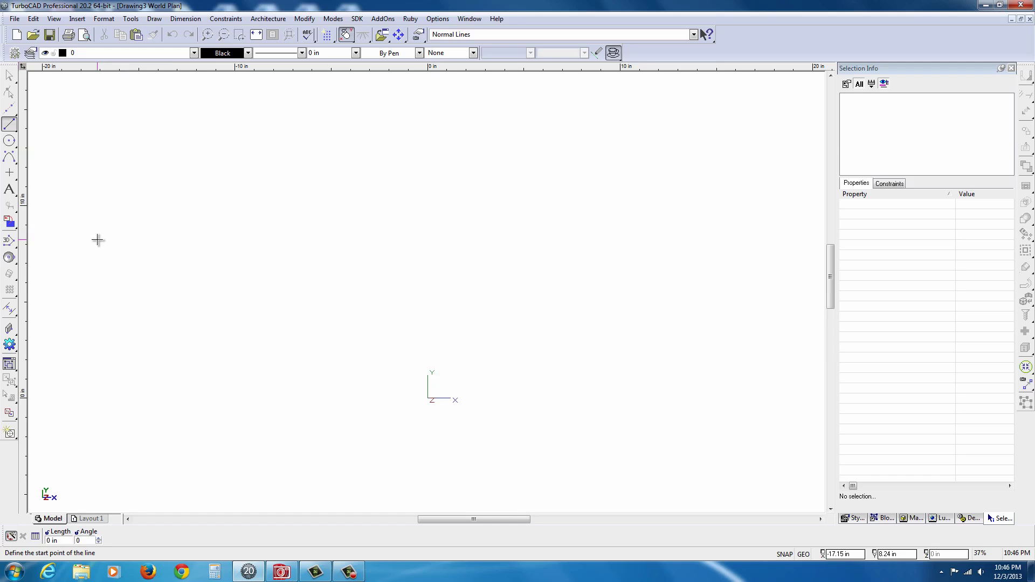
click(225, 19)
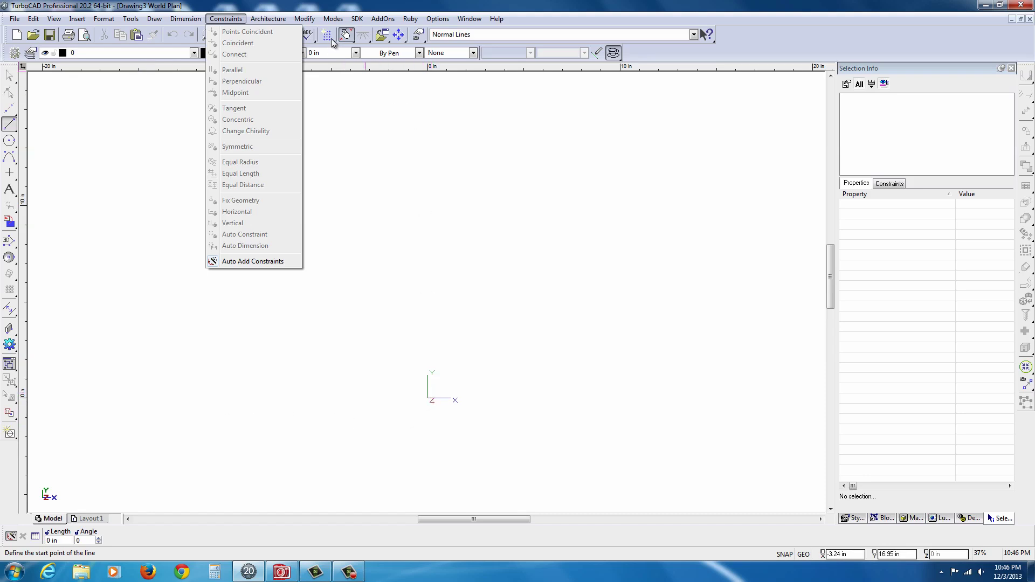
Toggle the grid display on and off.
mouse_move(497, 19)
click(430, 7)
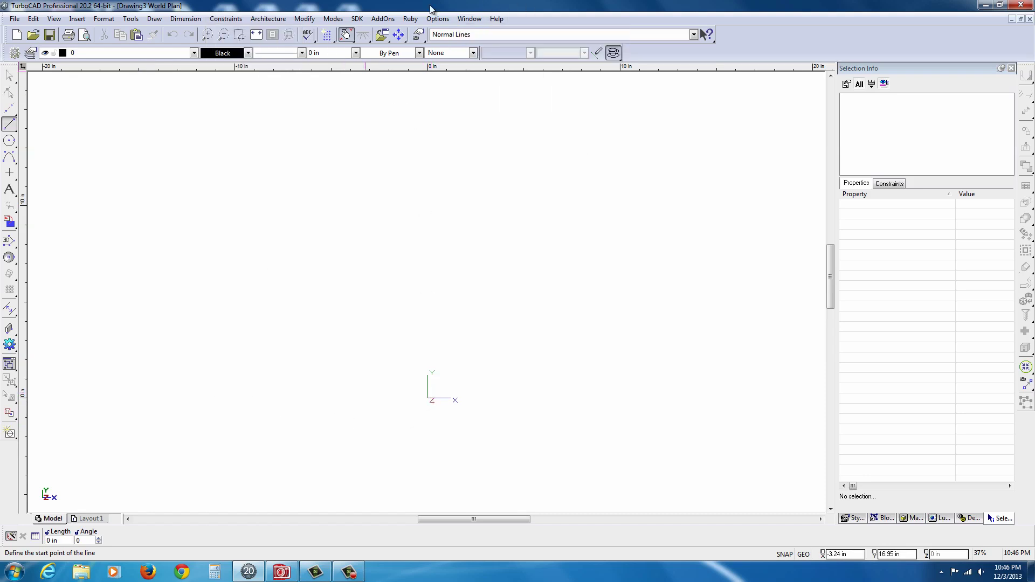
click(327, 34)
click(327, 34)
Turn on the workplane boundary with Show/Hide WorkPlane from the canvas context menu.
right_click(600, 222)
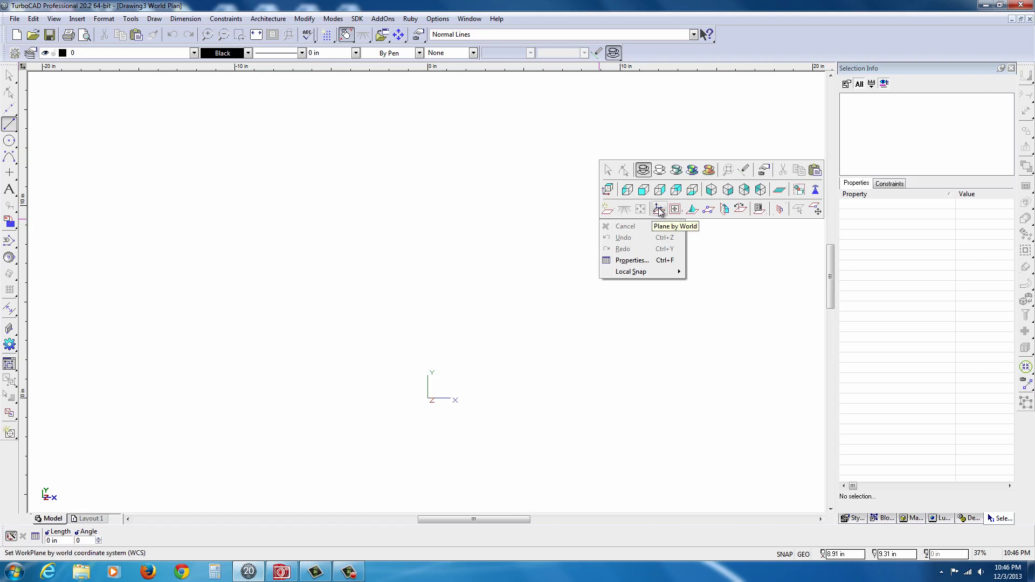
click(609, 213)
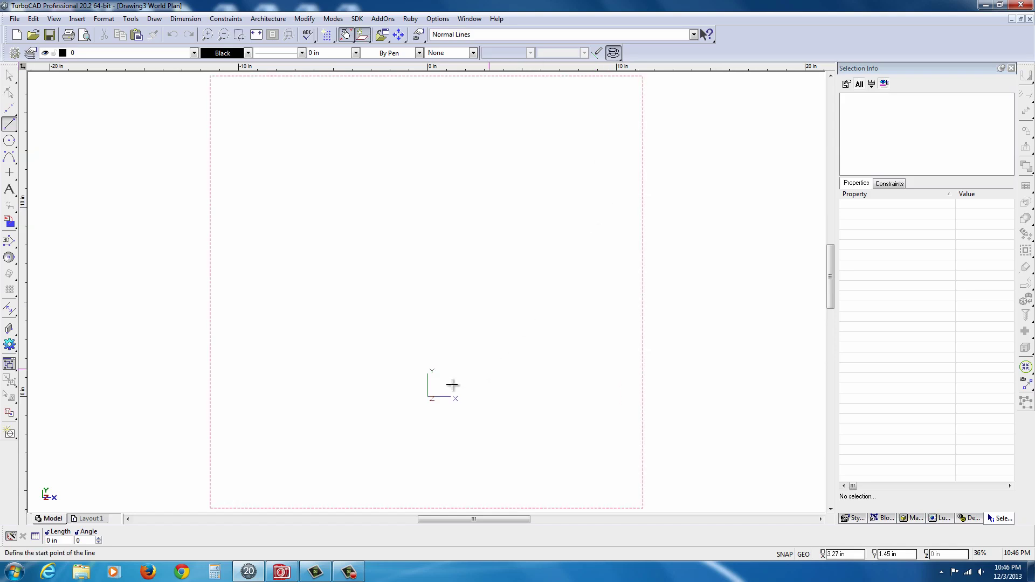
right_click(681, 196)
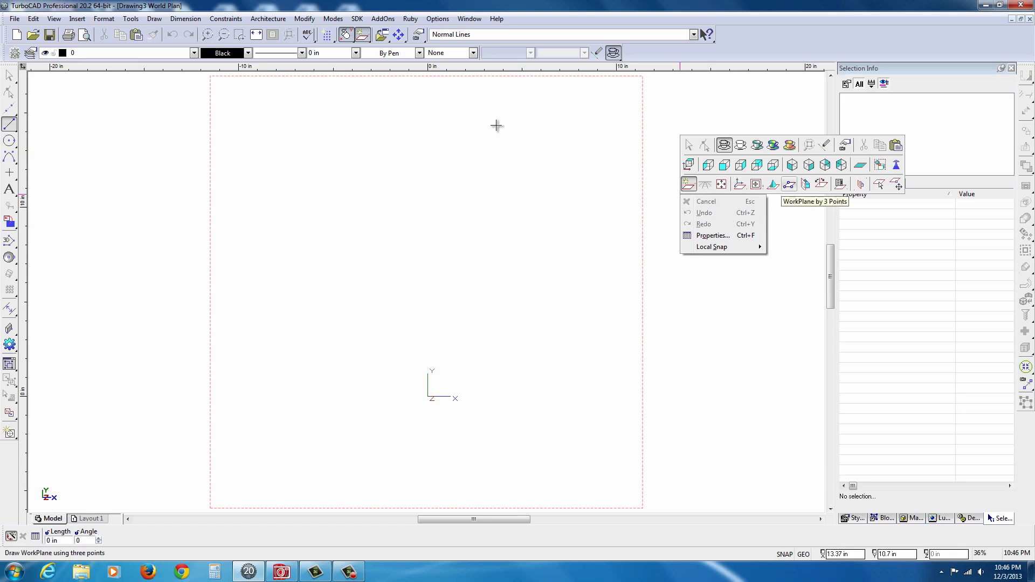
click(56, 21)
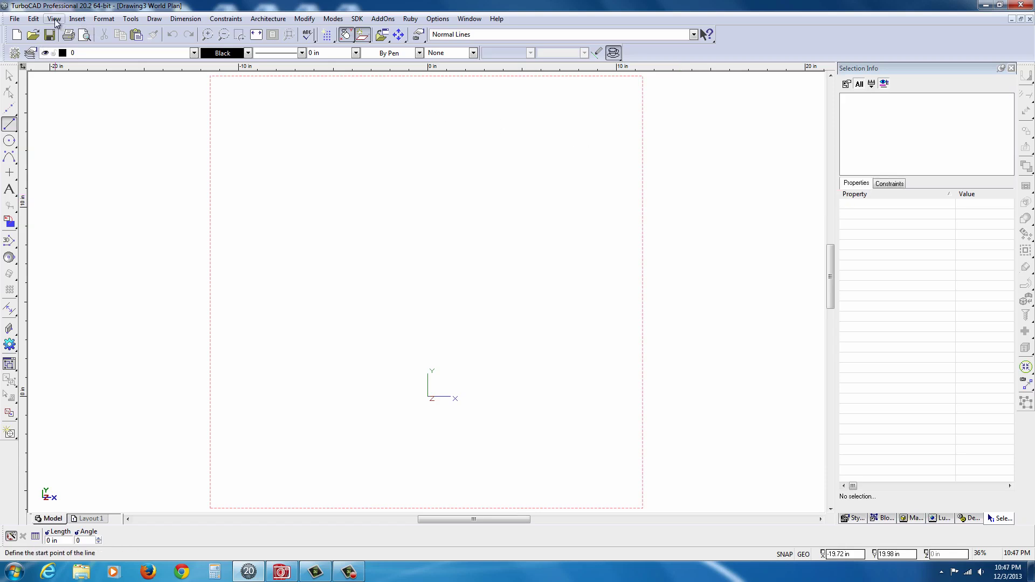
Browse the View > Display options and close them without changes.
click(54, 22)
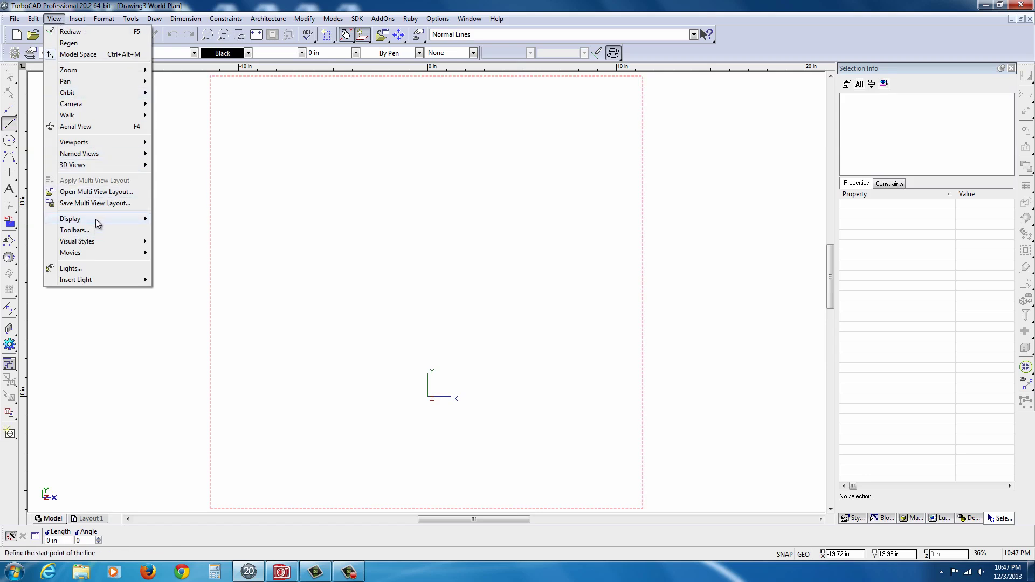
mouse_move(98, 223)
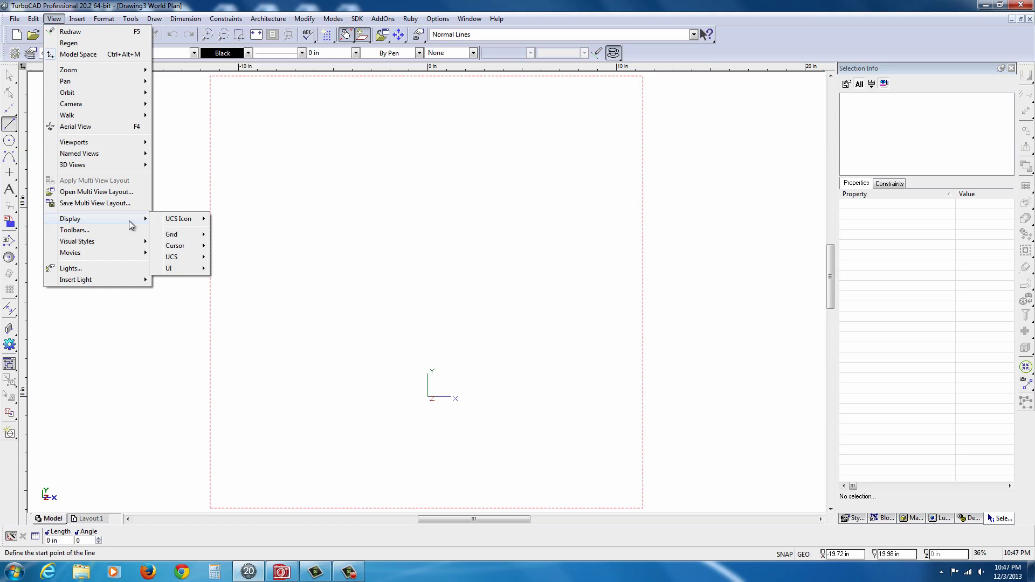
mouse_move(185, 225)
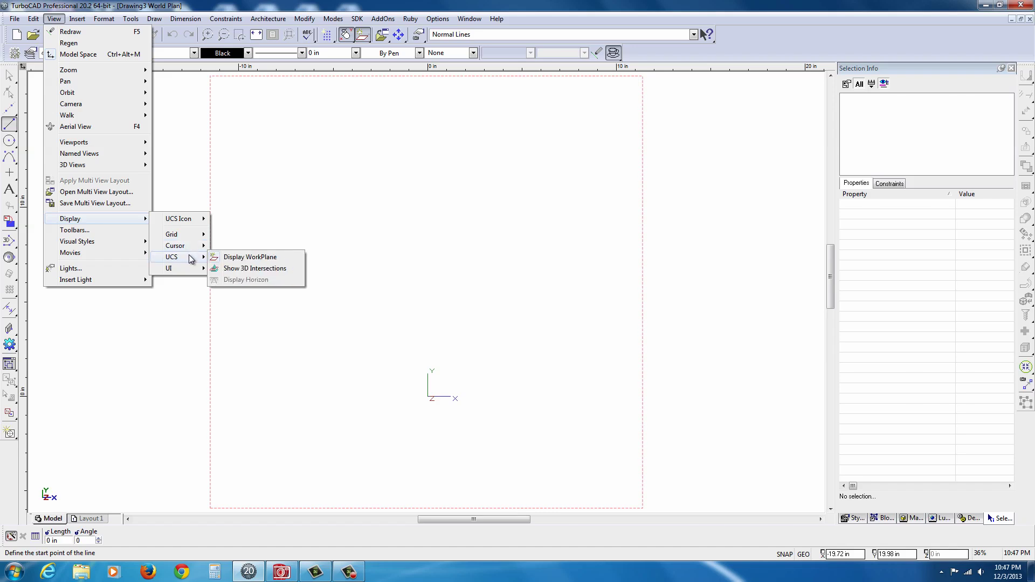
click(765, 17)
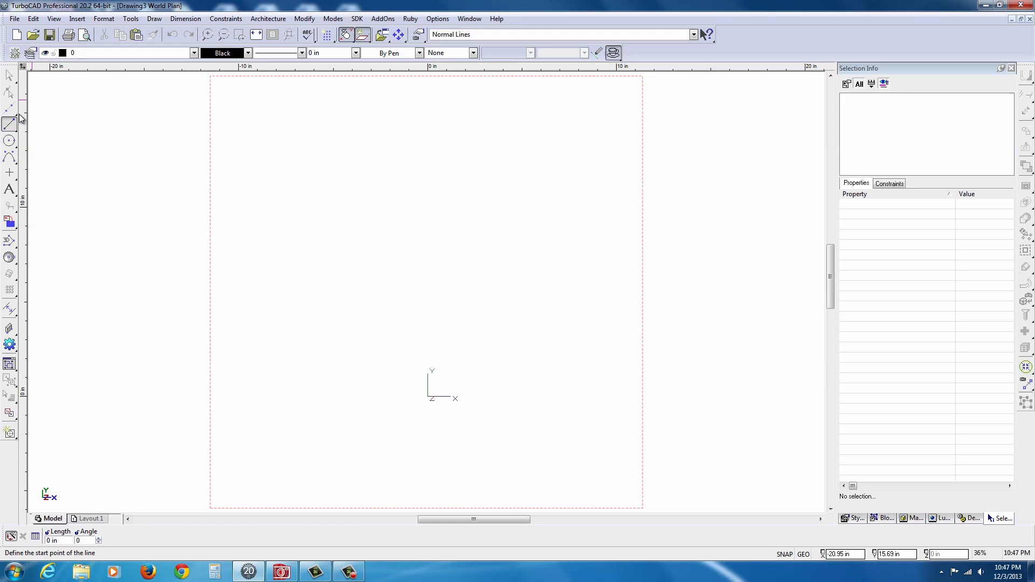
Draw a rectangle from the origin with Size A -3 and Size B -5.
click(13, 131)
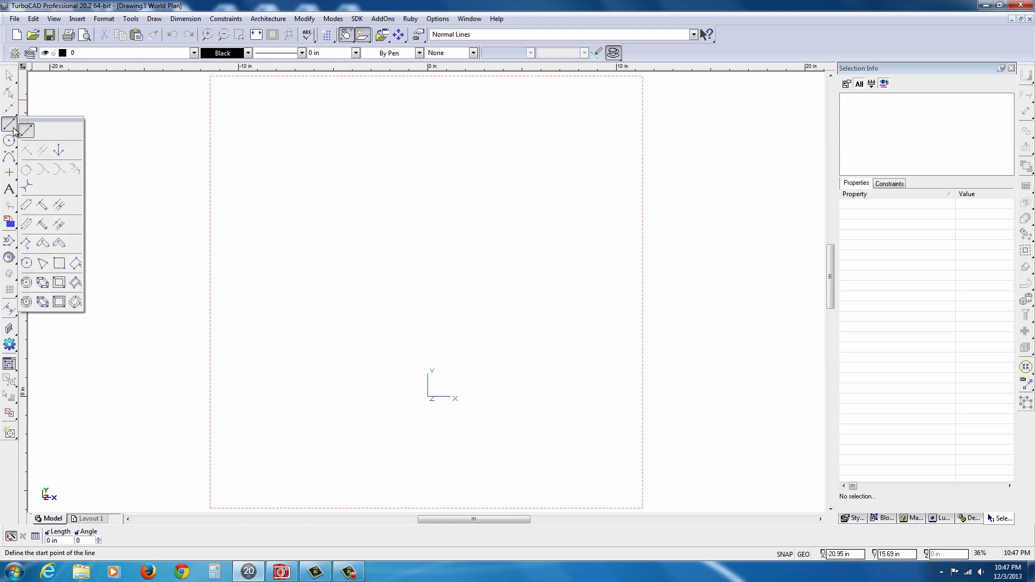
click(58, 263)
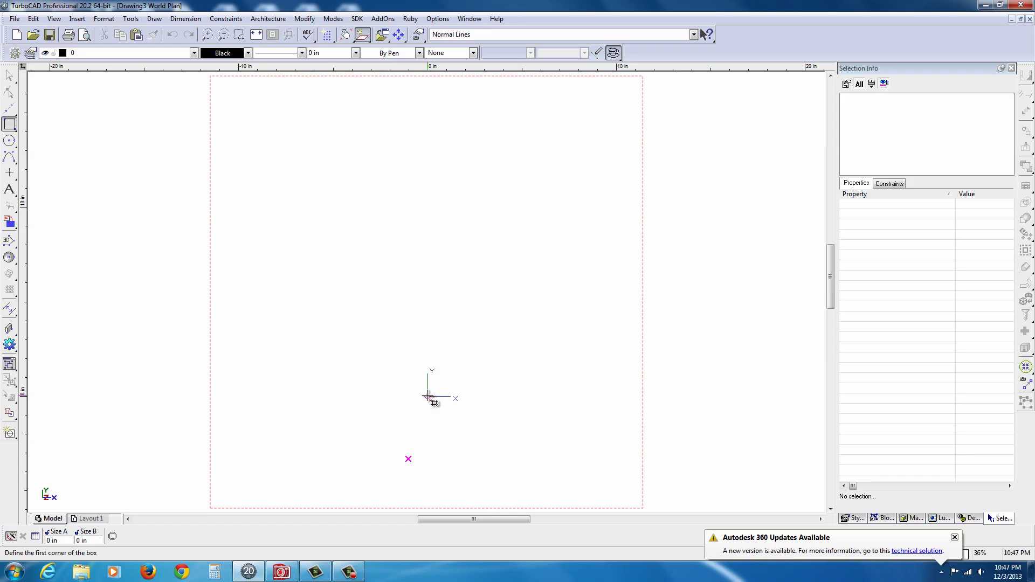
click(428, 397)
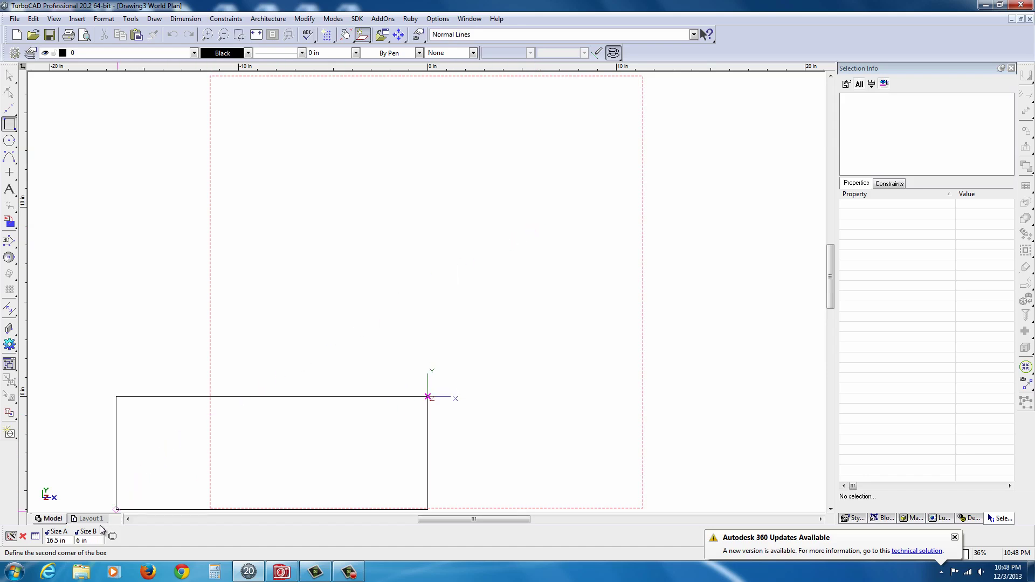
key(Tab)
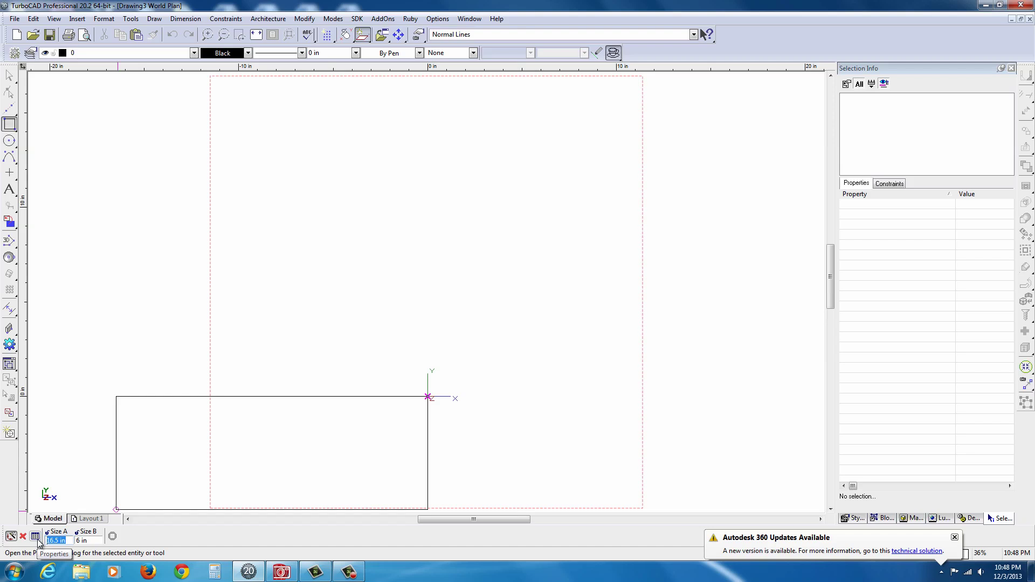
text(-)
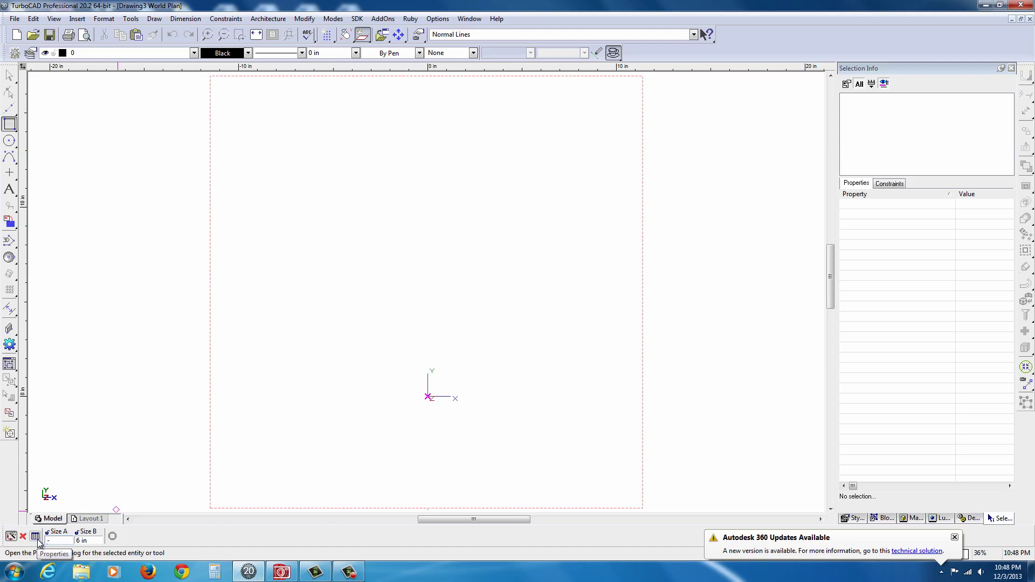
text(3)
key(Tab)
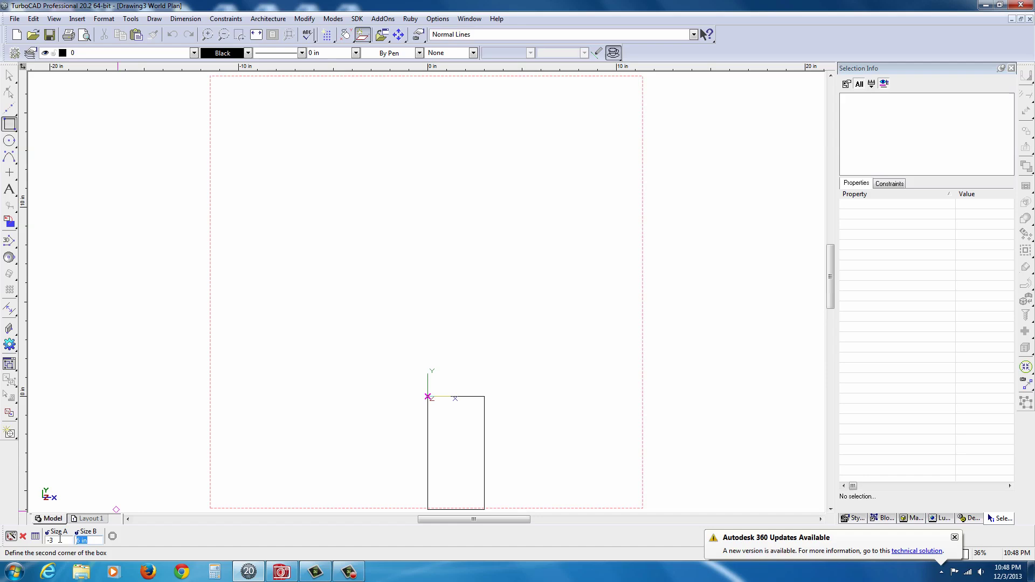
text(-5)
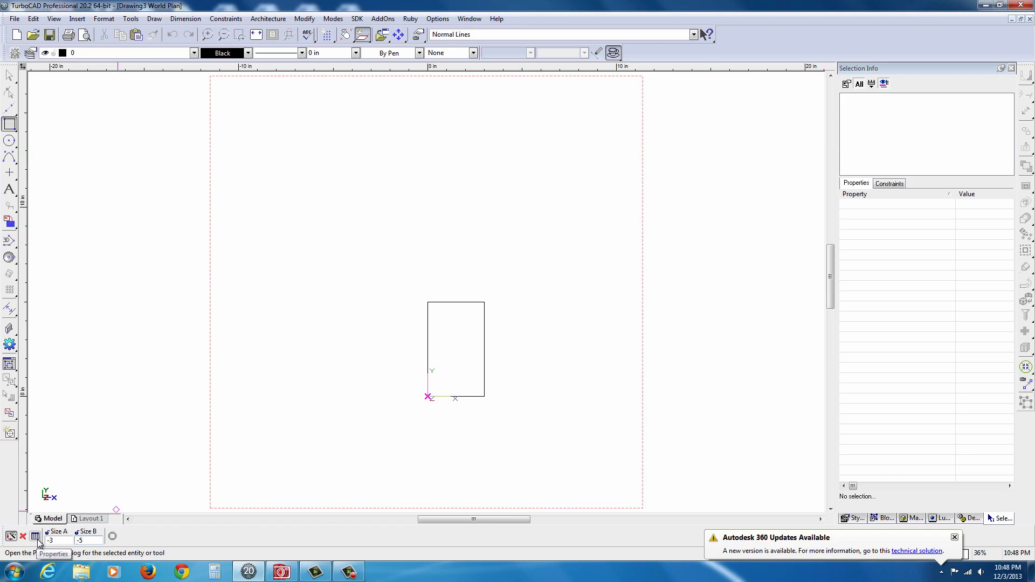
key(Return)
scroll(425, 292, down, 2)
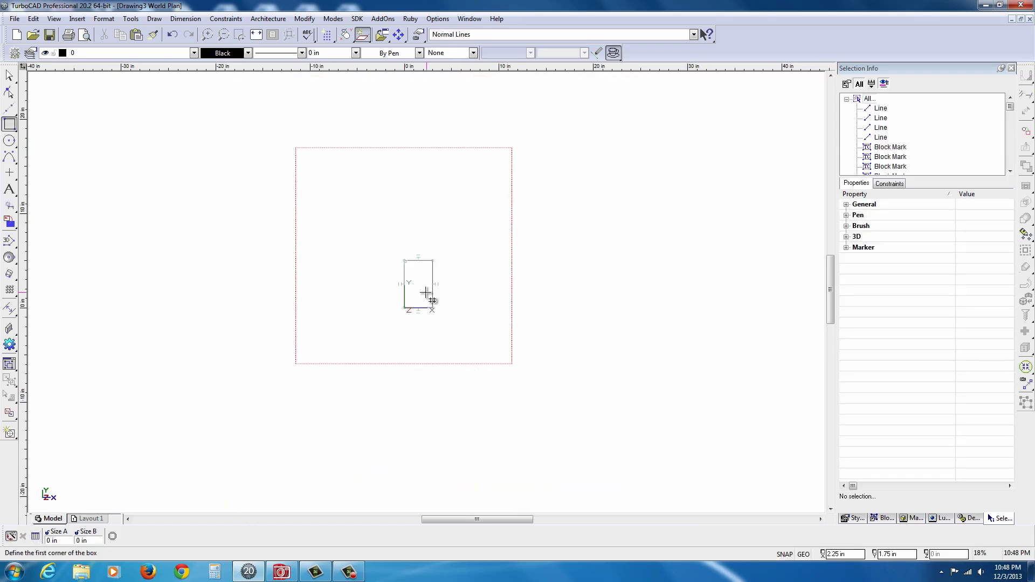
Add a lower rectangle from the first one's bottom-left corner, sized -3 by -1.
scroll(423, 317, up, 4)
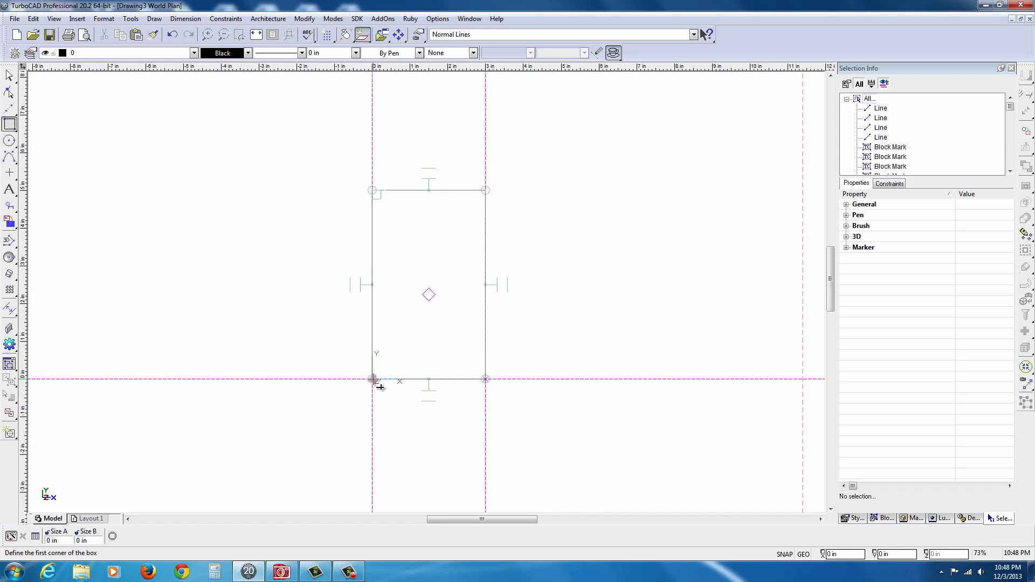
click(372, 379)
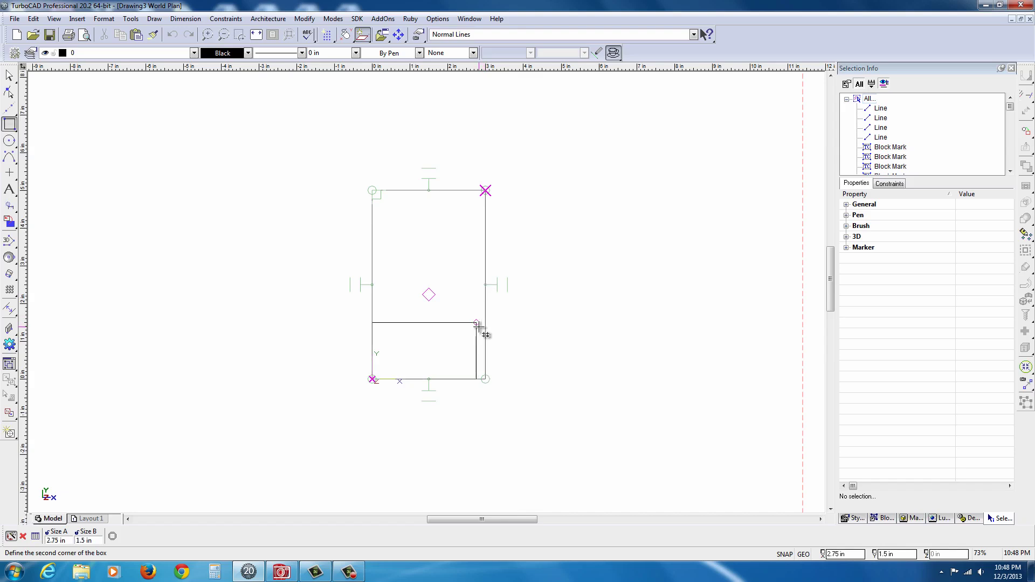
click(66, 543)
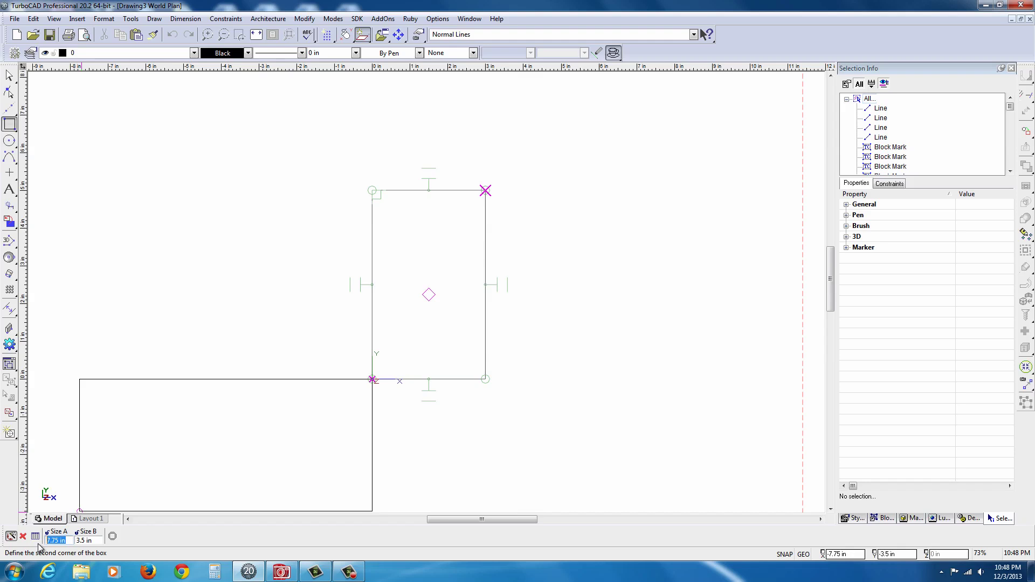
text(-3)
key(Tab)
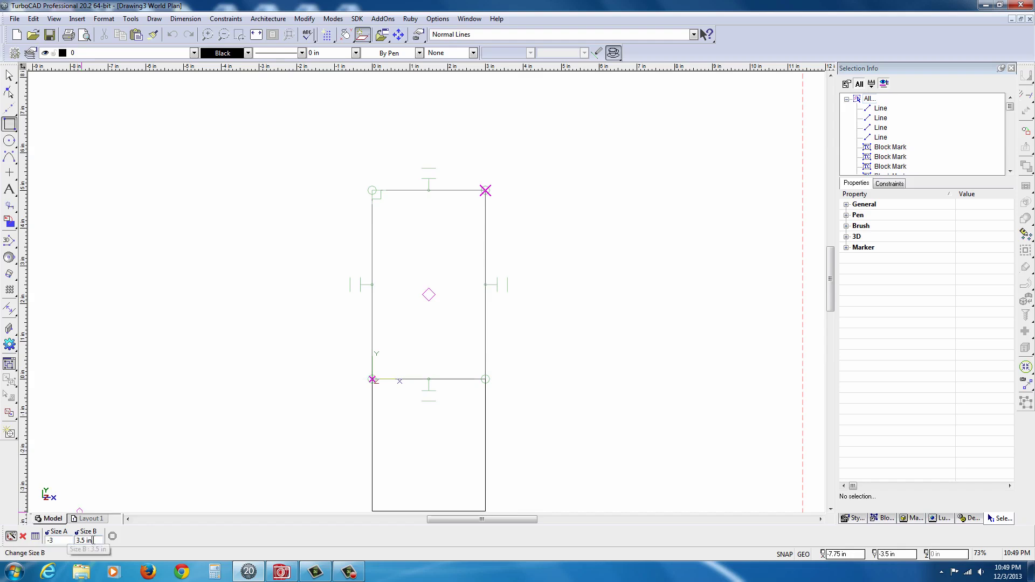
key(BackSpace)
key(BackSpace)
key(BackSpace)
key(BackSpace)
key(BackSpace)
key(BackSpace)
text(-1.5)
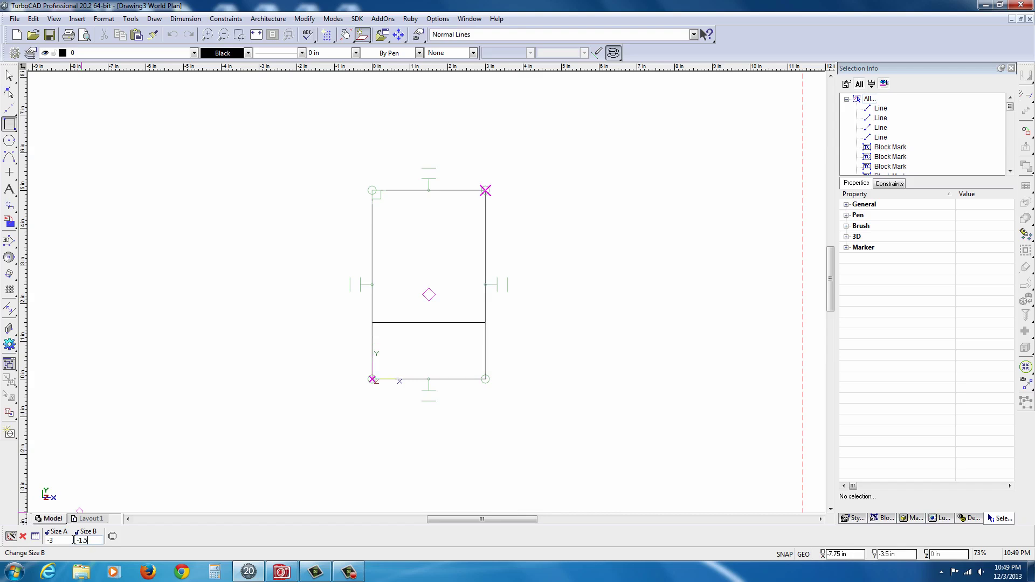
key(Return)
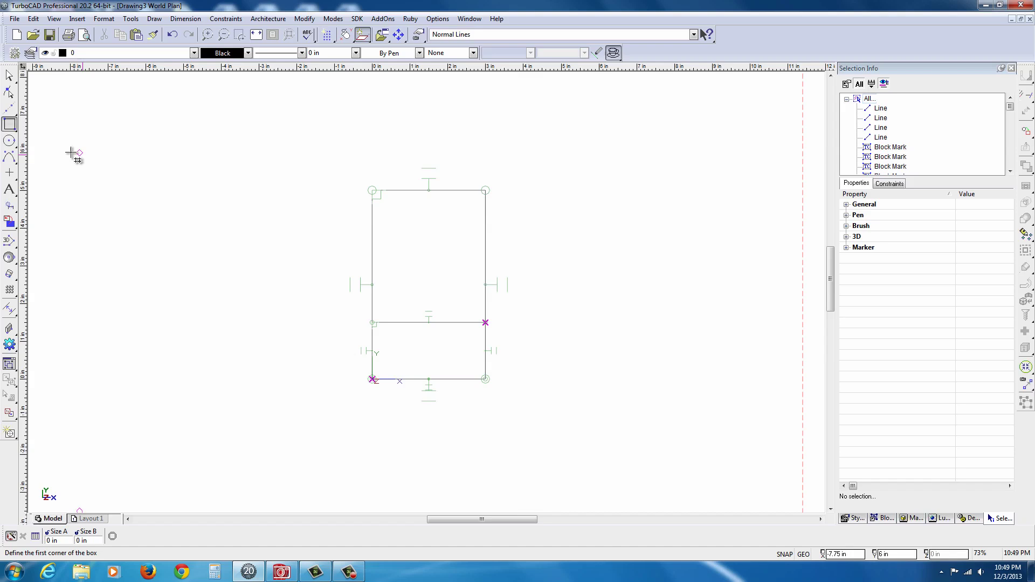
Draw a 0.75 in diameter circle centred in the upper-left of the outline.
click(9, 141)
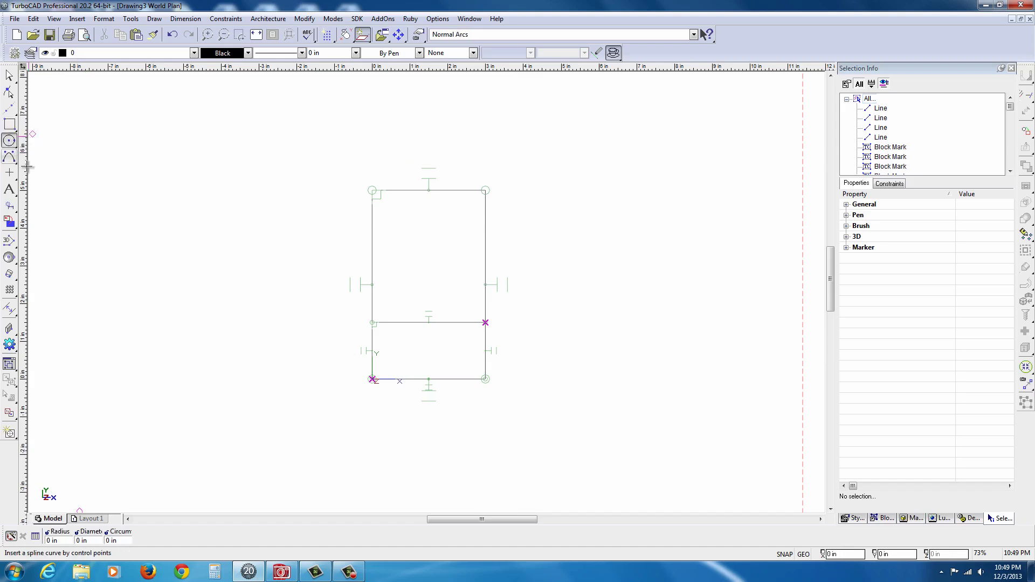
click(410, 228)
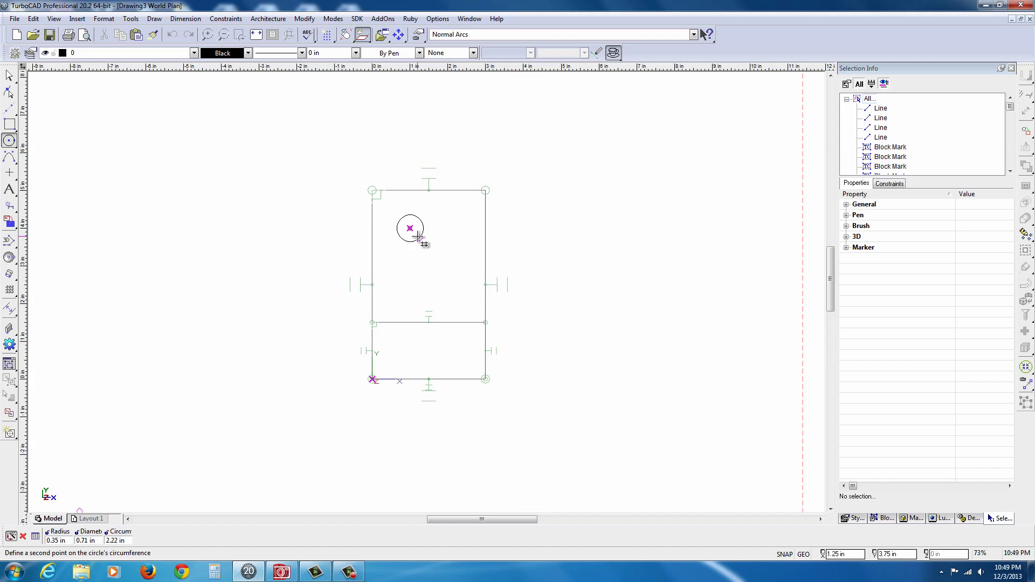
click(85, 539)
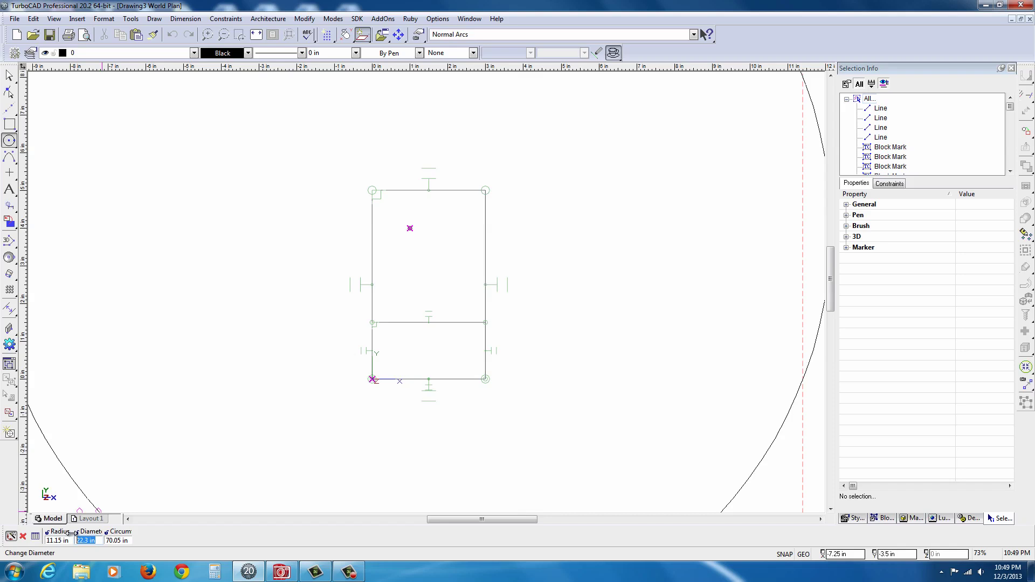
text(0.75)
key(Return)
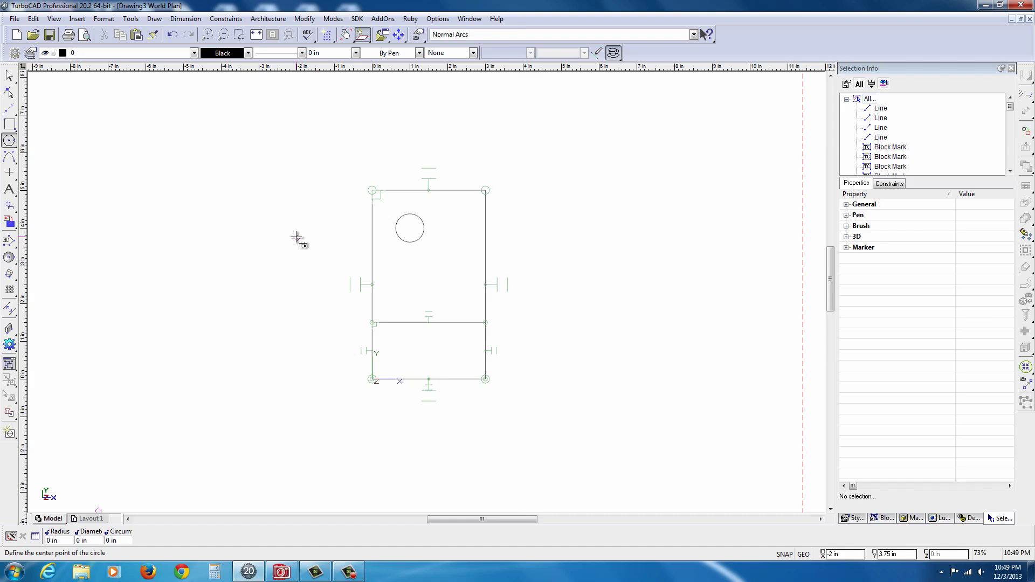
click(10, 77)
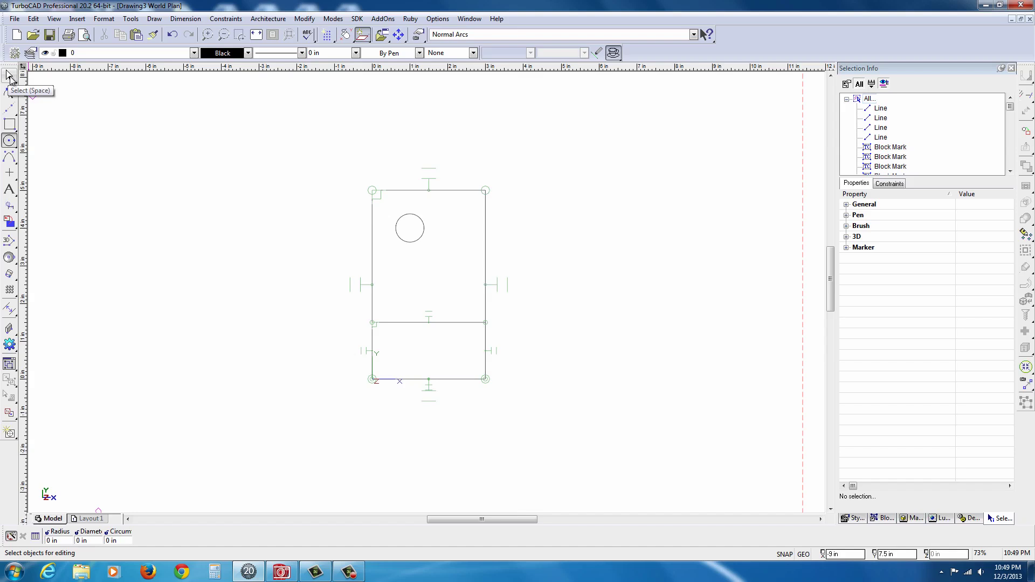
Auto Dimension the window-selected sketch, producing 3.00, 5.00, 1.50 and R0.38 dimensions.
click(9, 77)
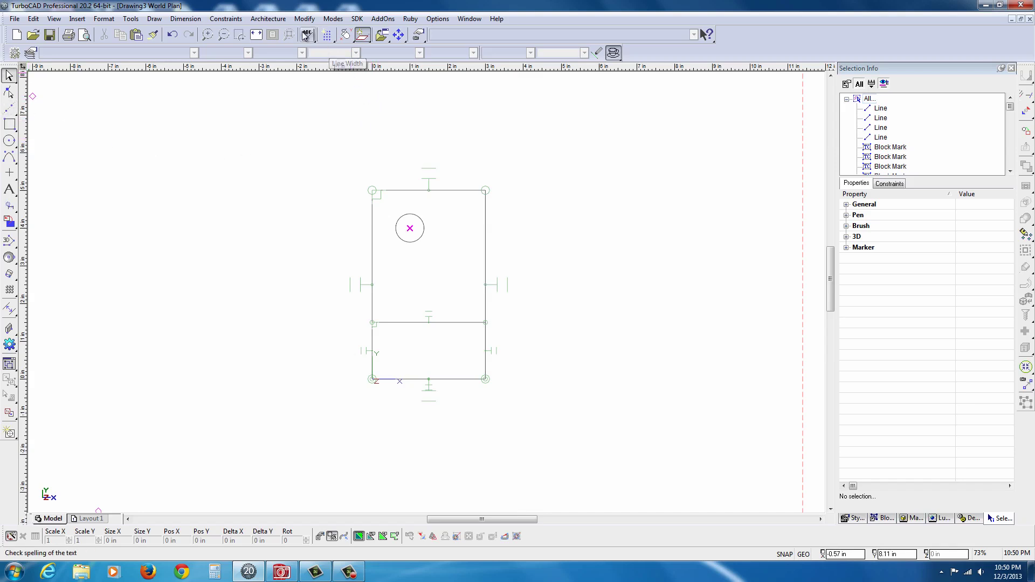
click(231, 20)
mouse_move(186, 19)
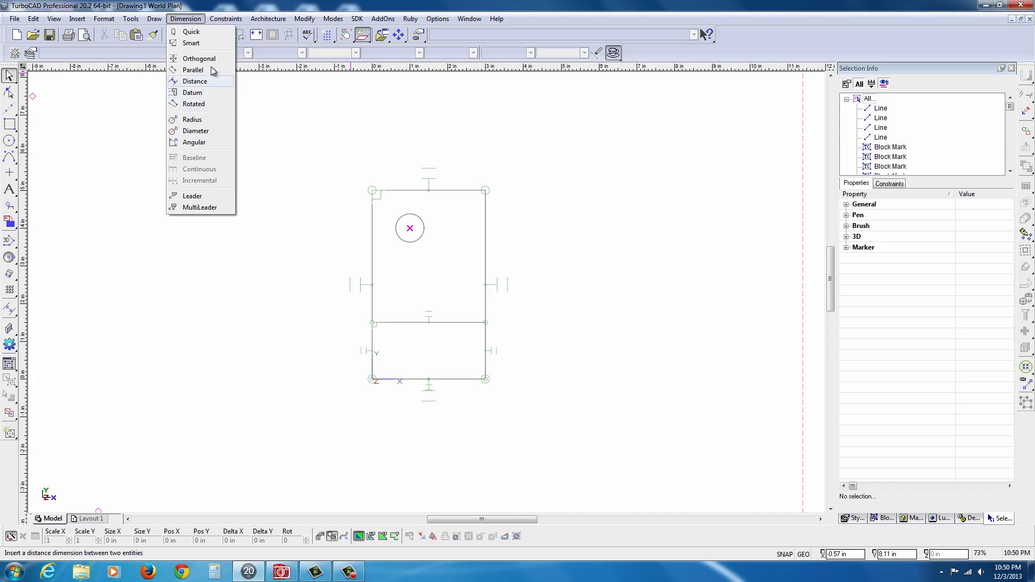
mouse_move(227, 19)
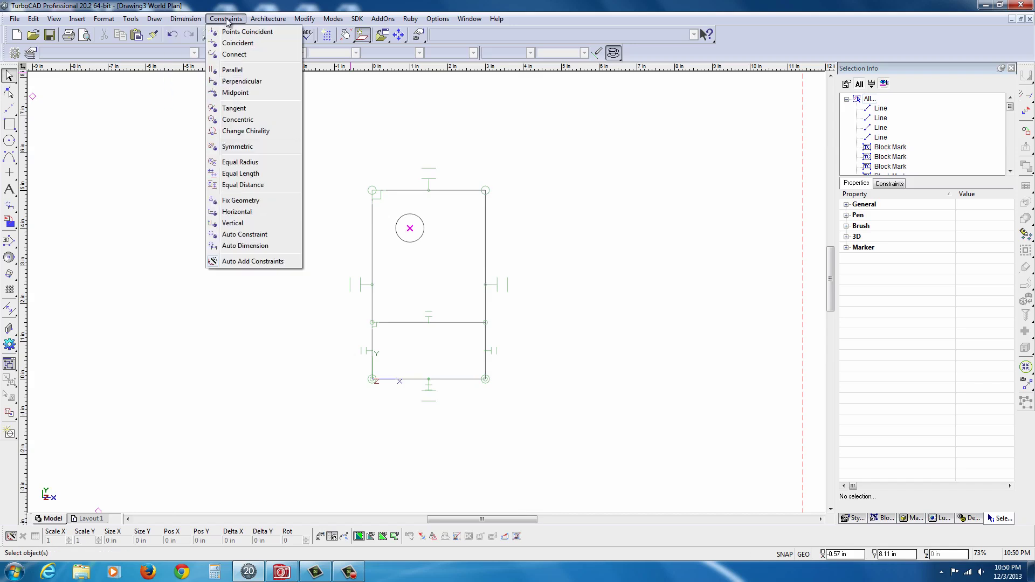
click(215, 246)
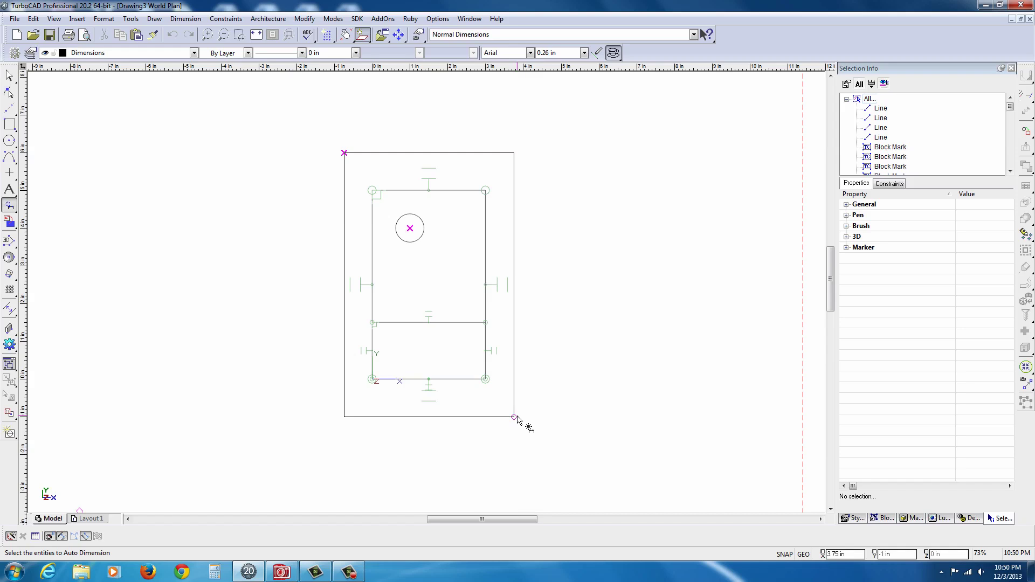
click(514, 418)
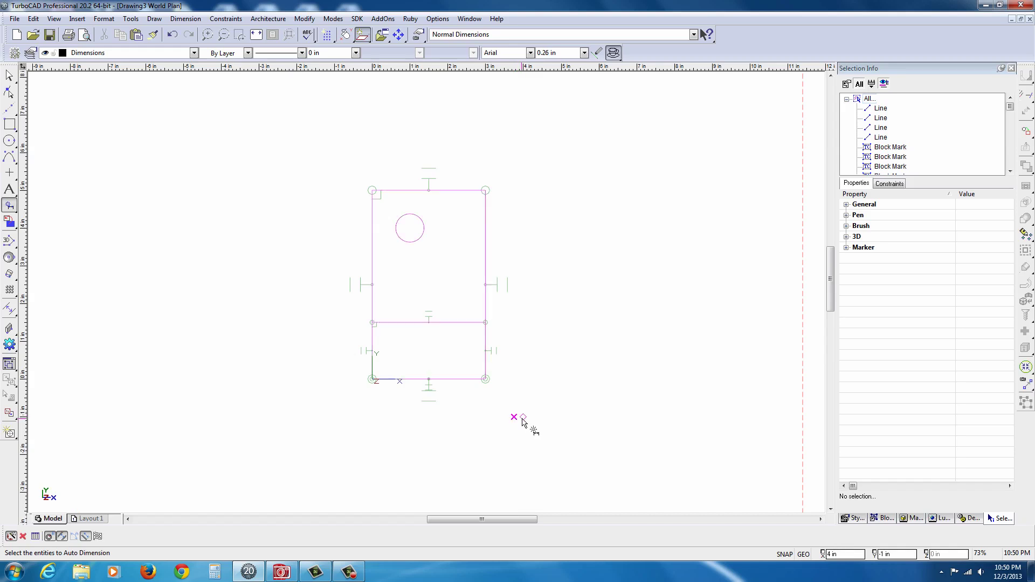
click(98, 538)
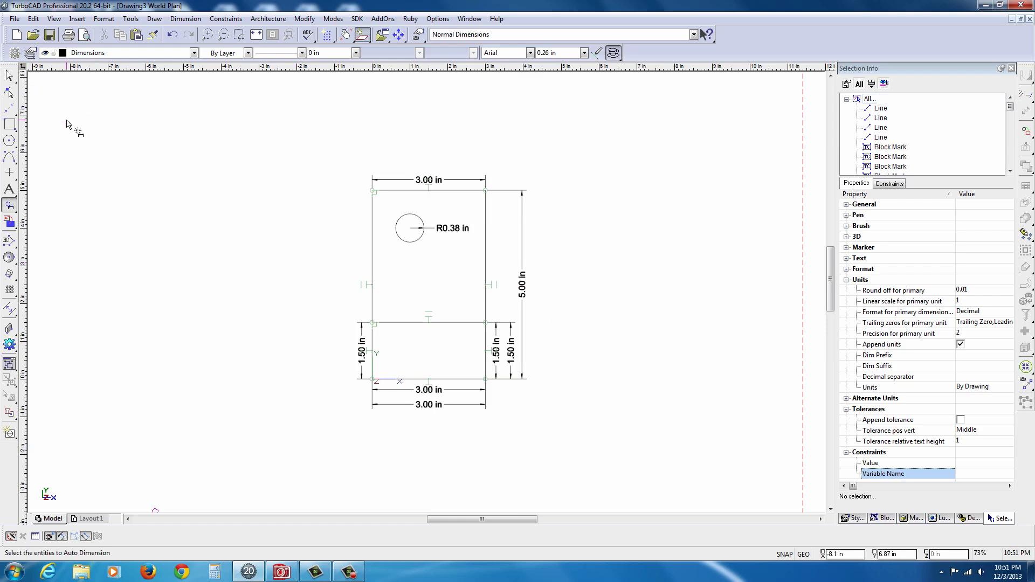
In a tilted view, change the 5.00 in height dimension's value to 6 in.
key(Escape)
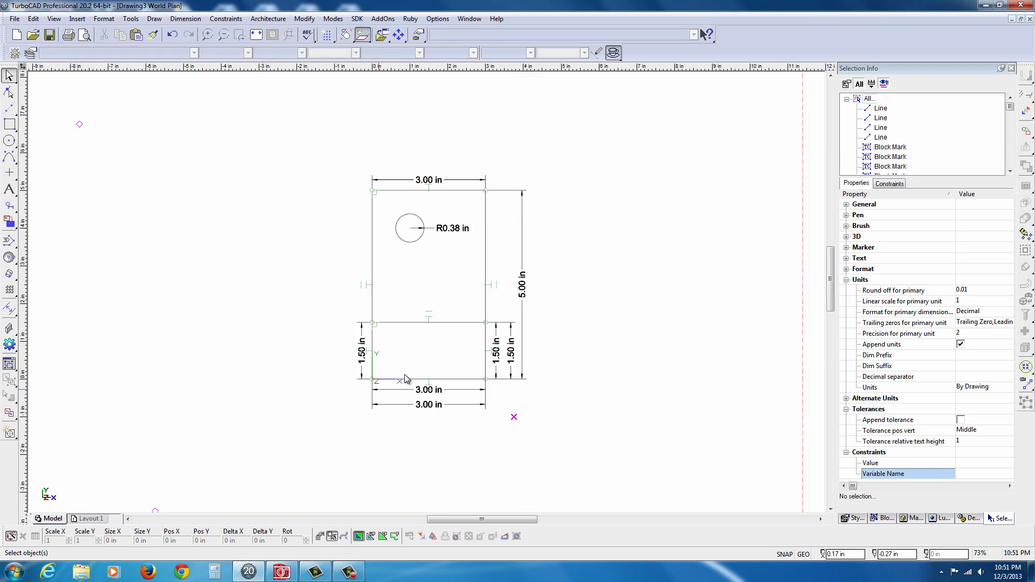
mouse_move(495, 275)
middle_down()
mouse_move(467, 286)
mouse_move(427, 345)
mouse_move(431, 291)
middle_up()
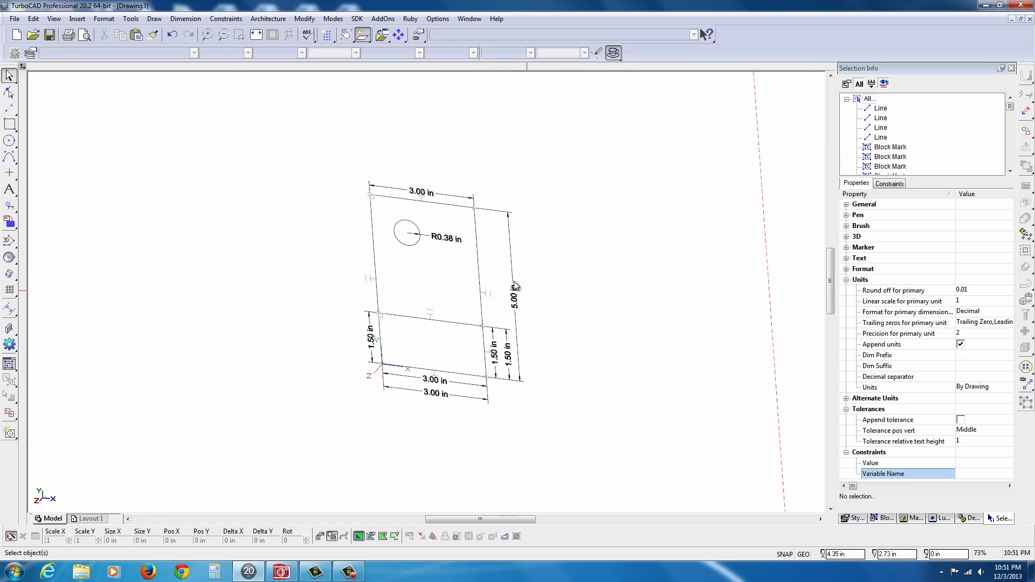
click(513, 296)
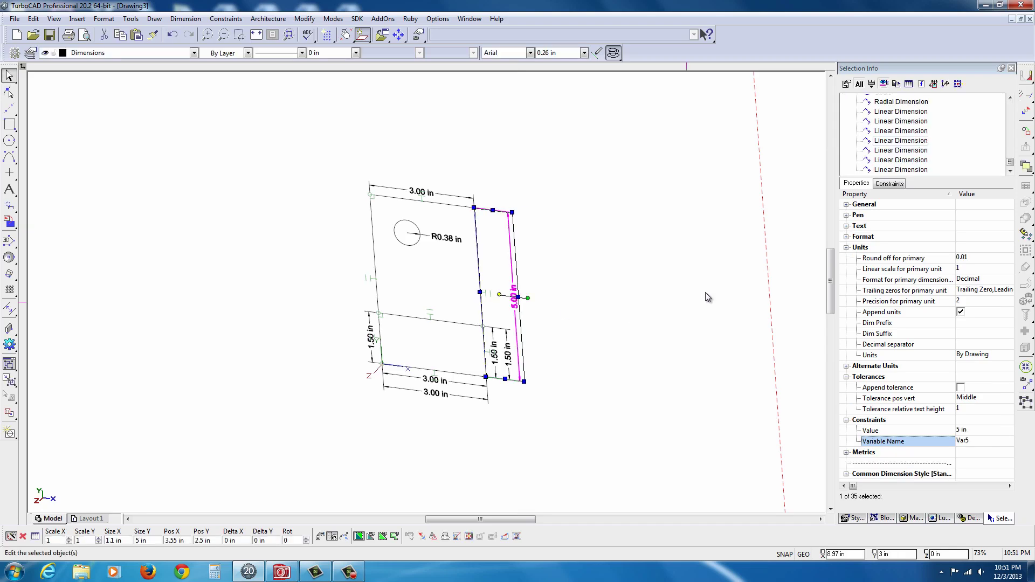
click(960, 431)
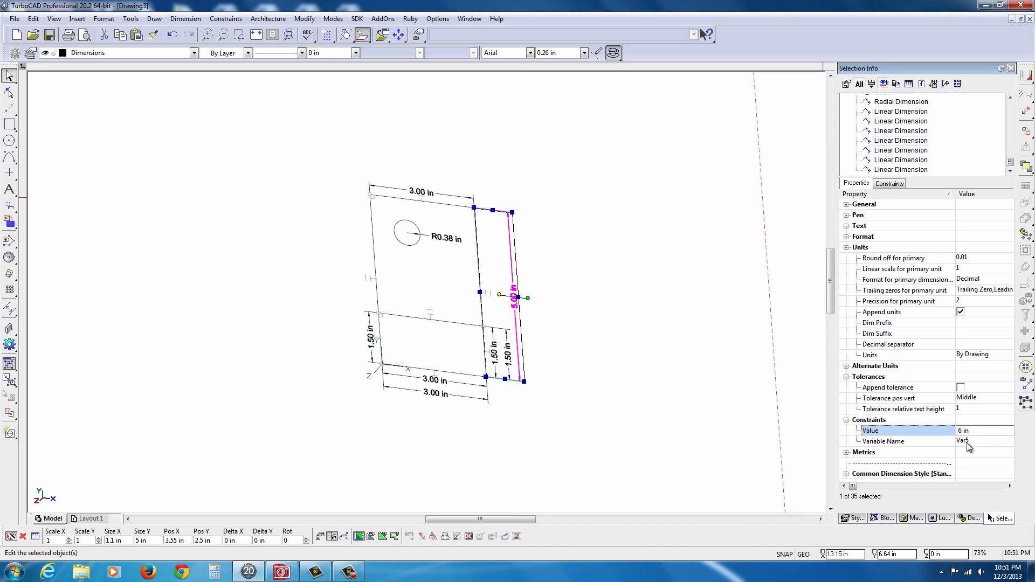
text(6)
key(Return)
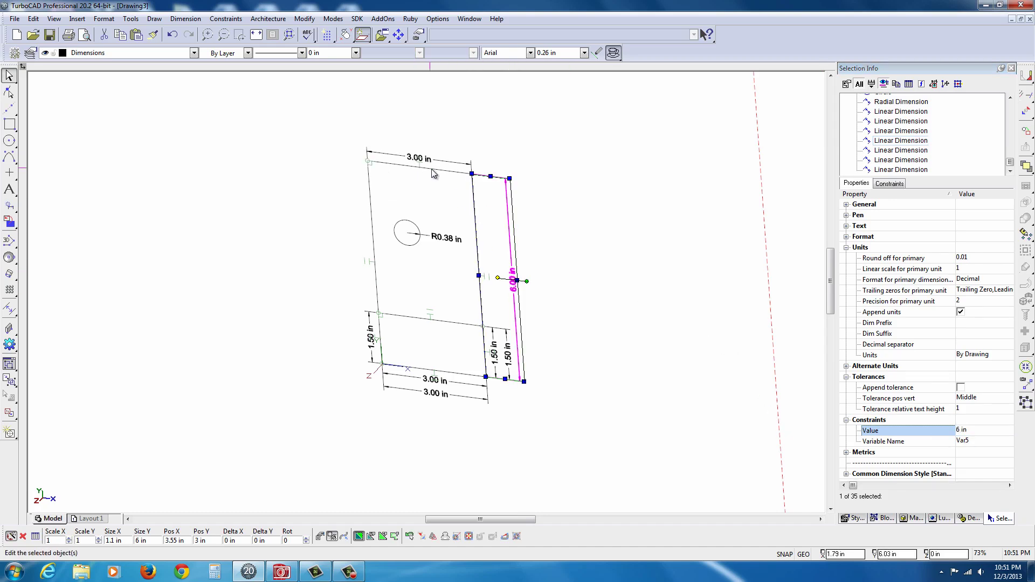
Set the height dimension's value back to 5 in.
click(960, 431)
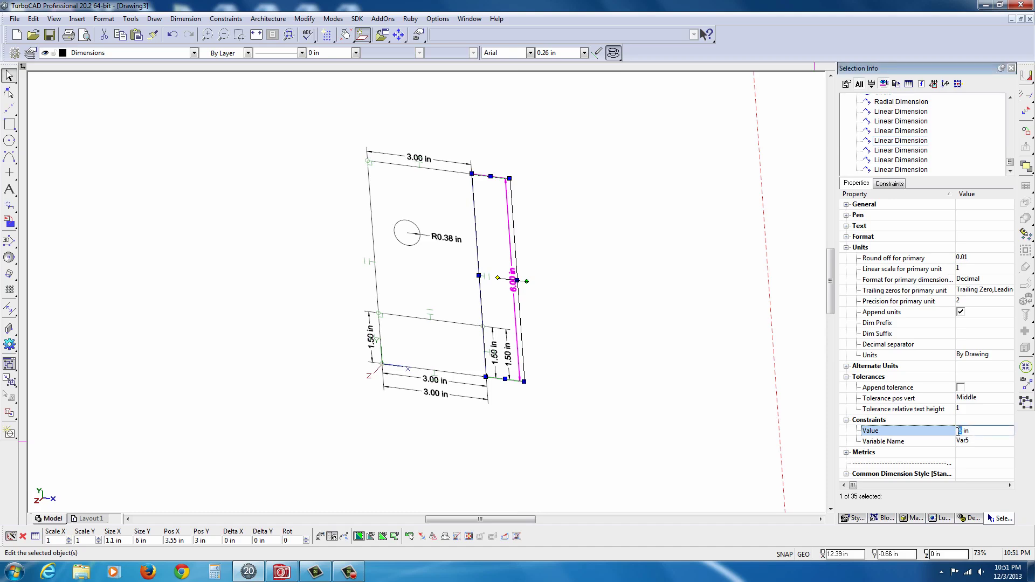
text(5)
key(Return)
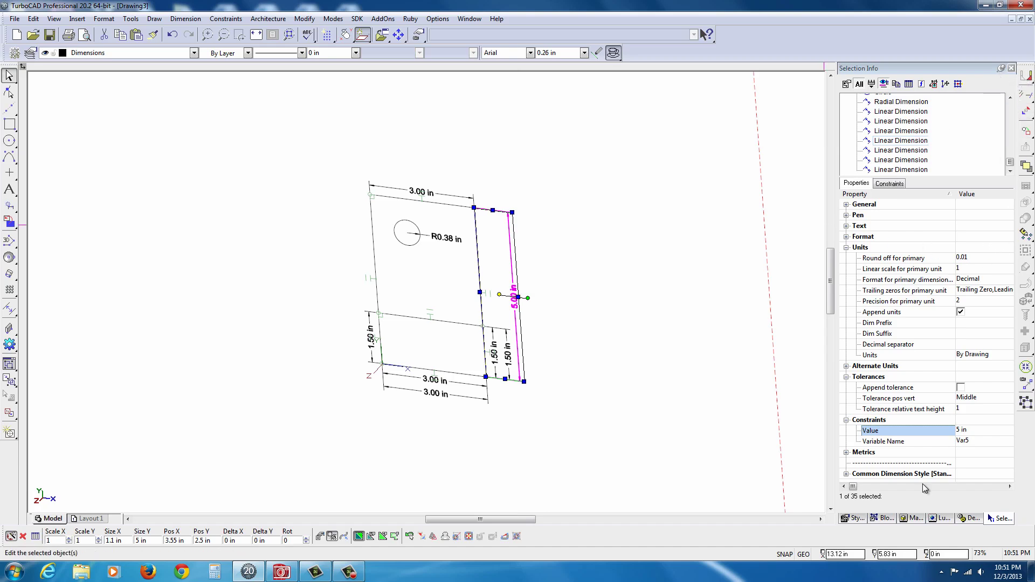
click(1001, 68)
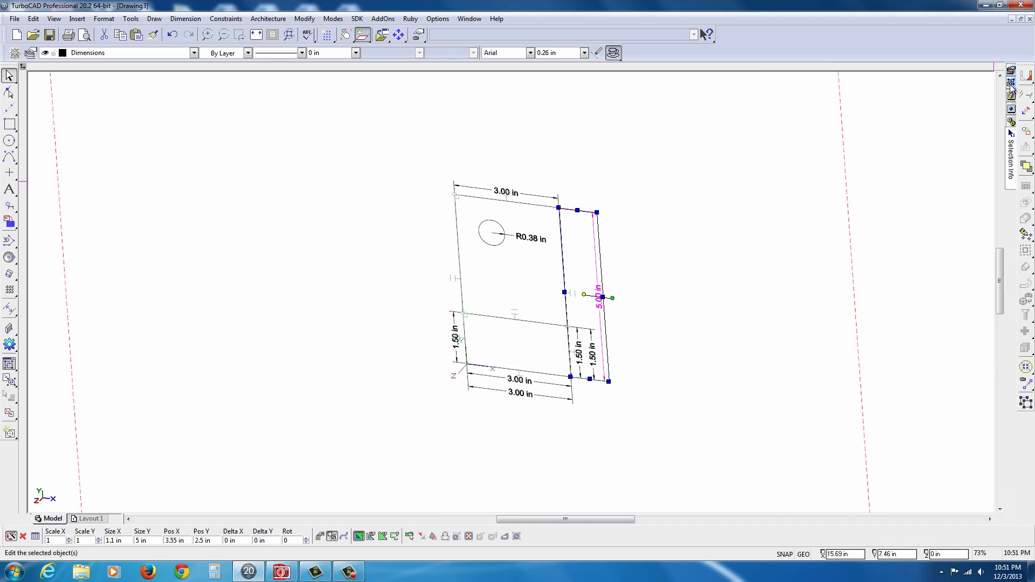
click(1010, 123)
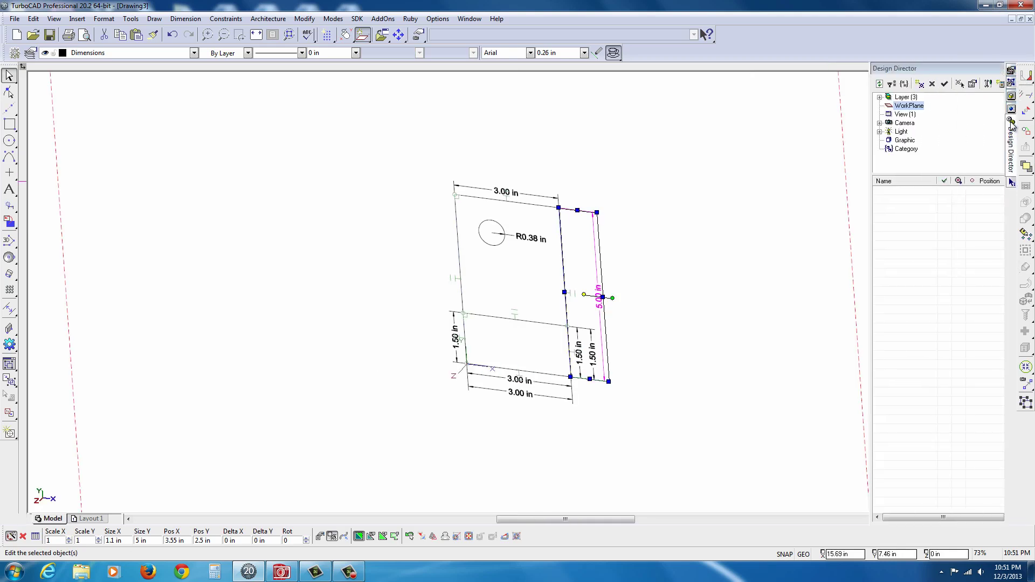
click(989, 68)
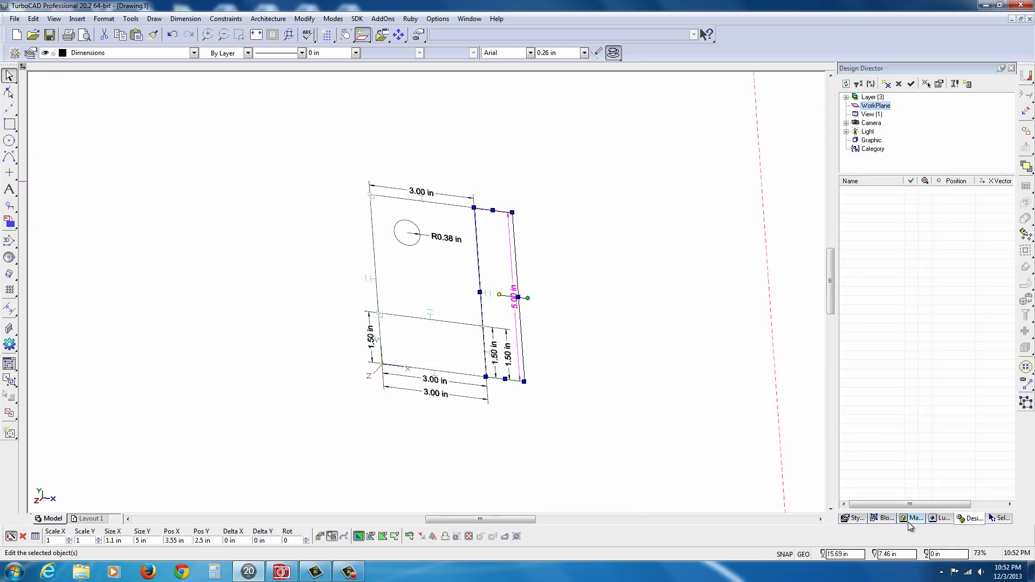
click(995, 520)
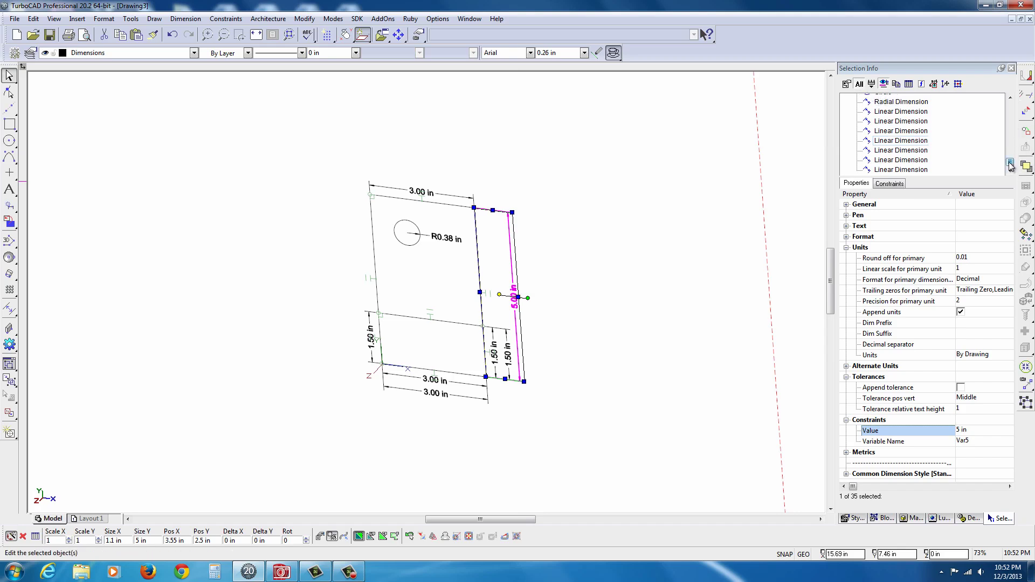
mouse_move(1010, 163)
mouse_down()
mouse_move(1011, 114)
mouse_move(1010, 165)
mouse_up()
Give the R0.38 radius dimension a primary precision of 3 and reconfirm its value.
click(450, 242)
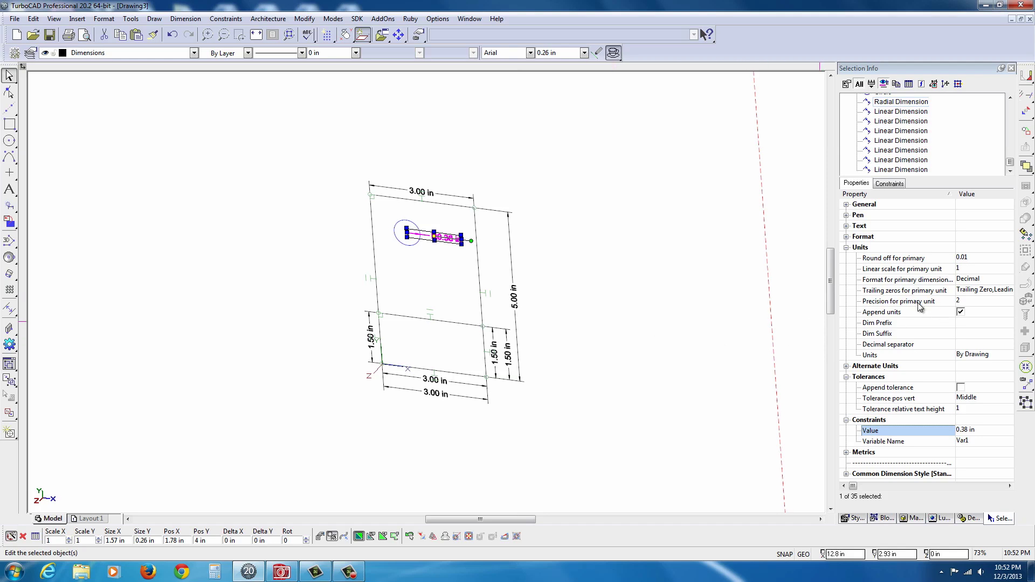
click(961, 302)
double_click(960, 302)
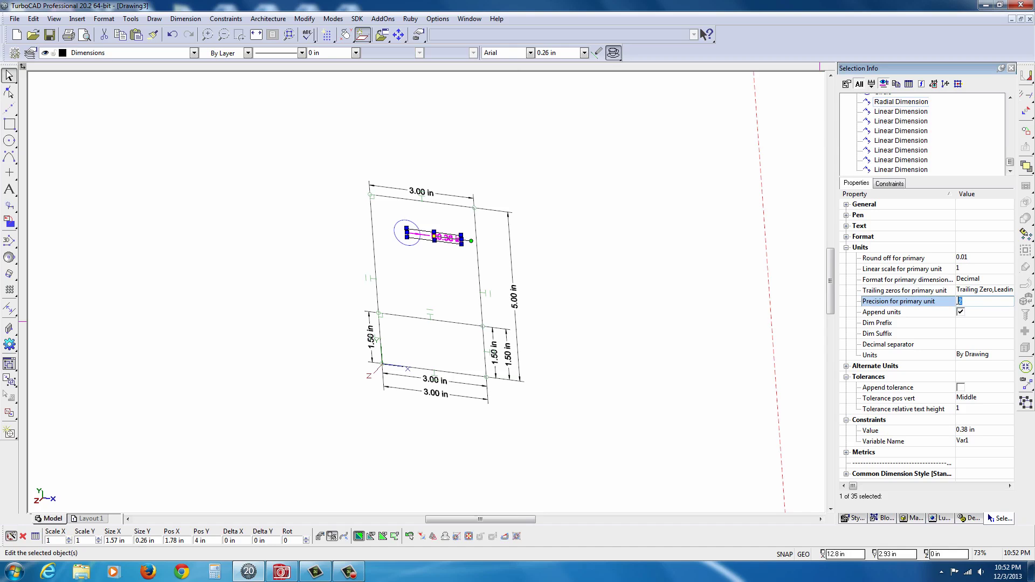
text(3)
key(Return)
click(970, 430)
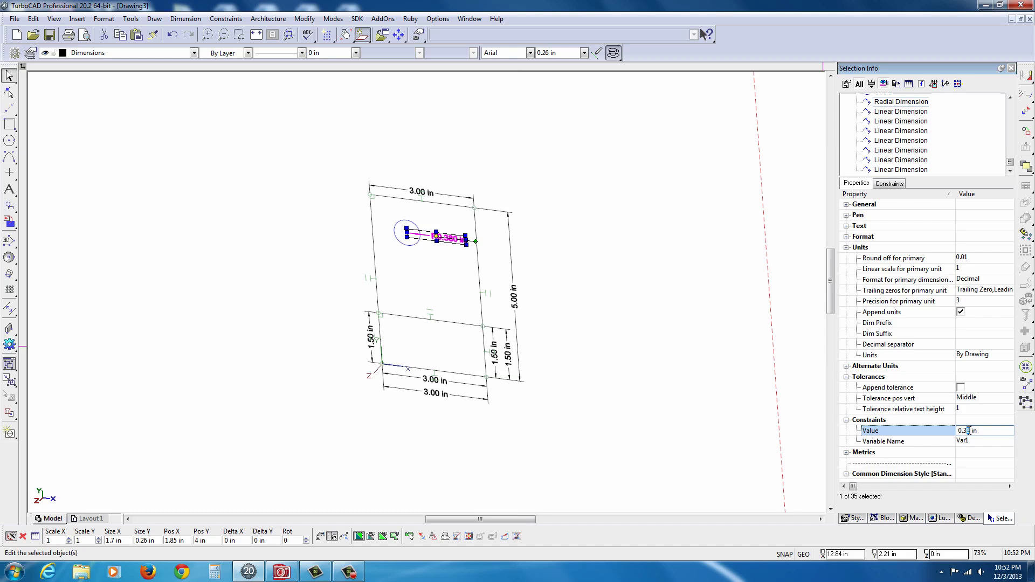
key(Return)
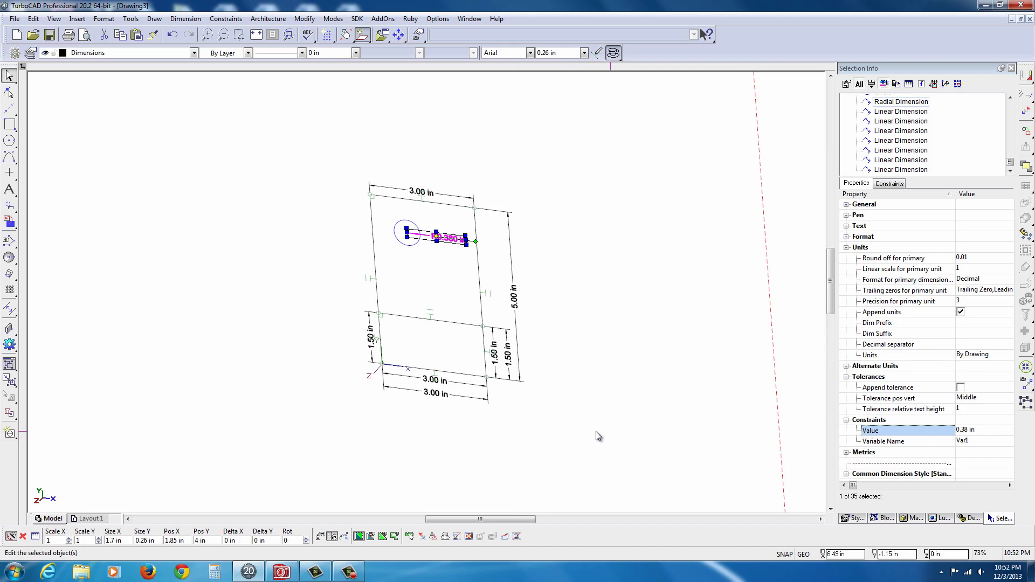
Select all, then start Simple Extrude from the 3D tools flyout.
click(415, 308)
key(ctrl+a)
scroll(426, 292, down, 2)
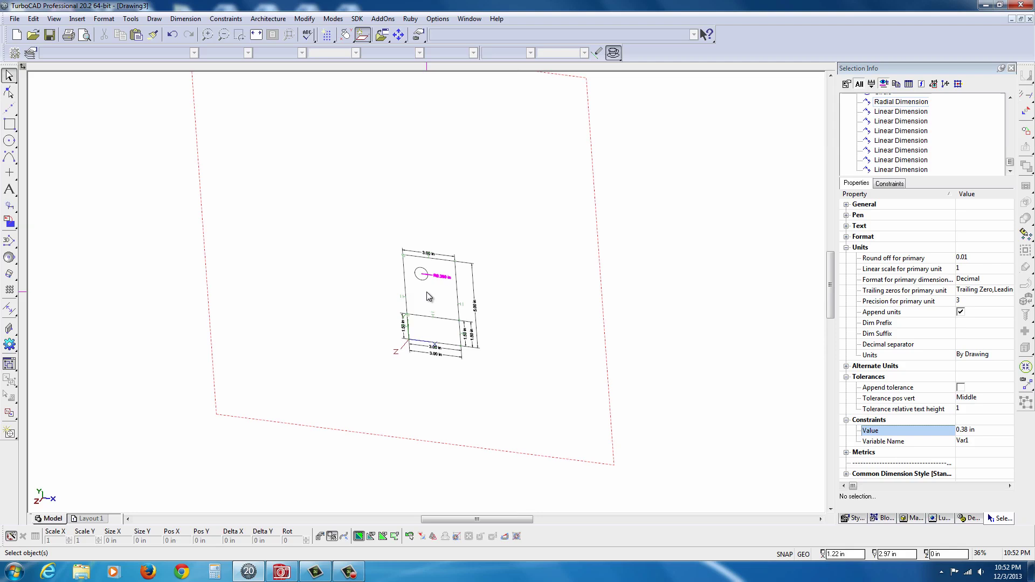
scroll(426, 293, up, 3)
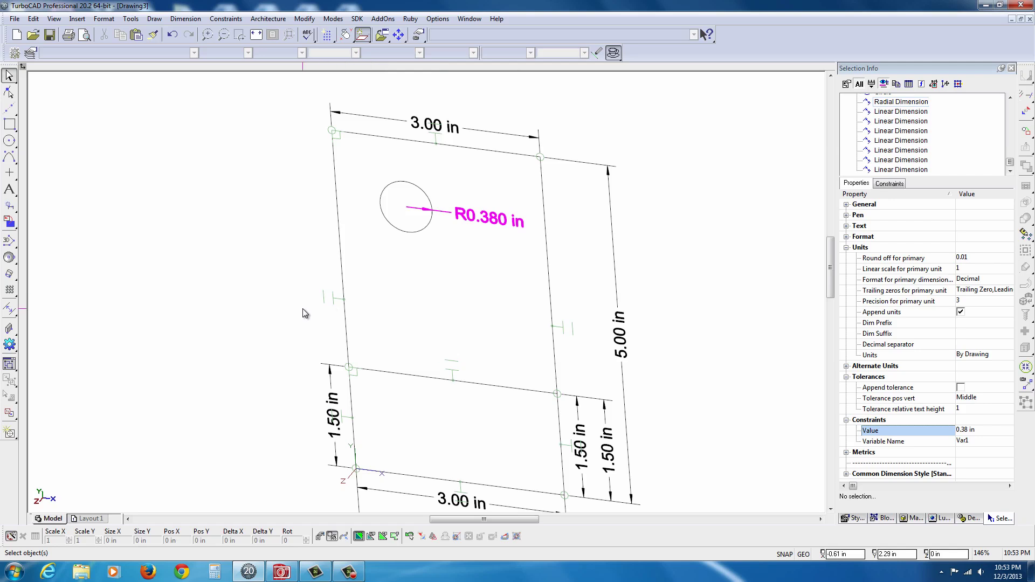
click(12, 278)
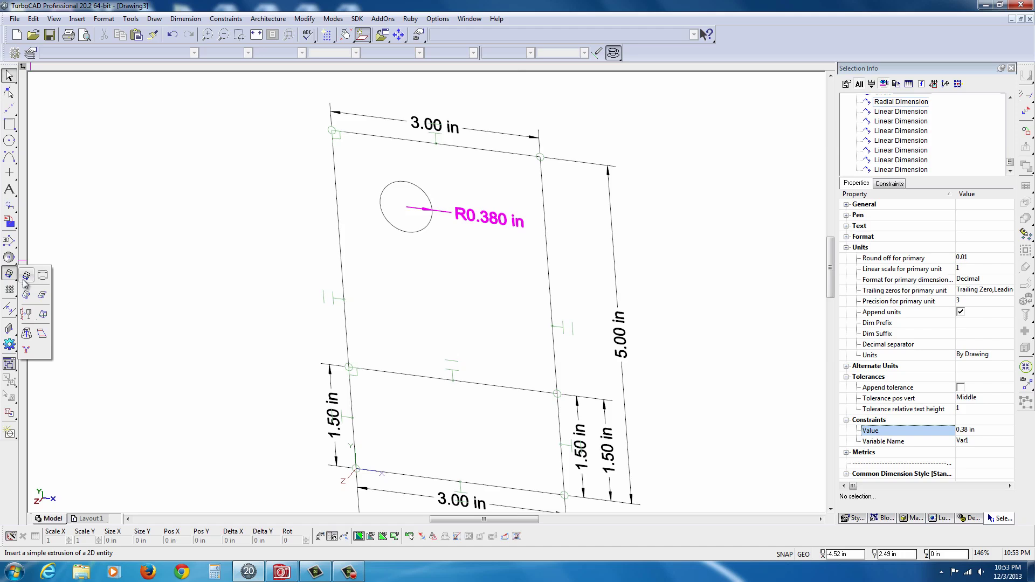
click(26, 278)
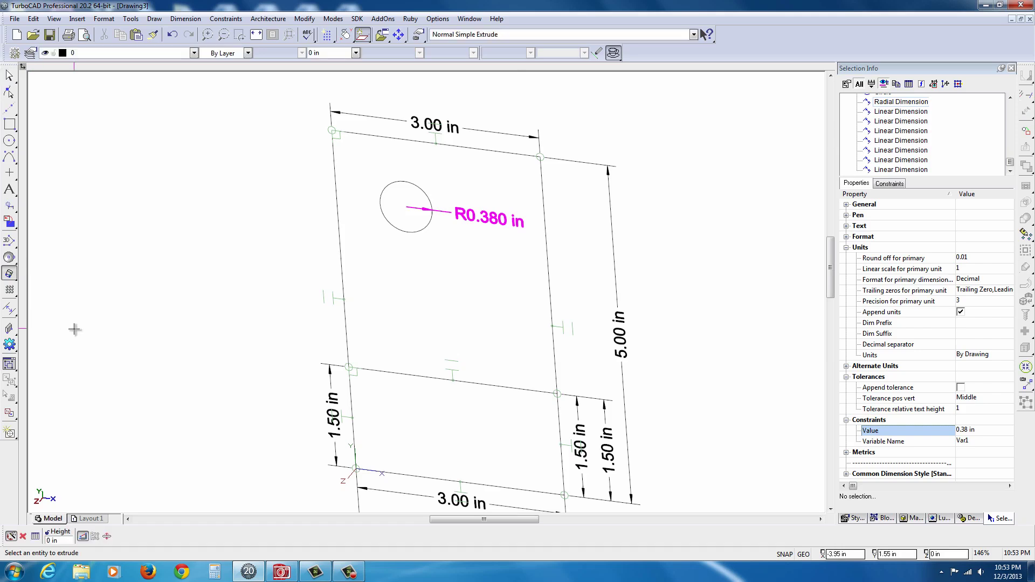
Extrude the 3 by 5 in outline as a compound profile to a 0.5 in height.
click(83, 537)
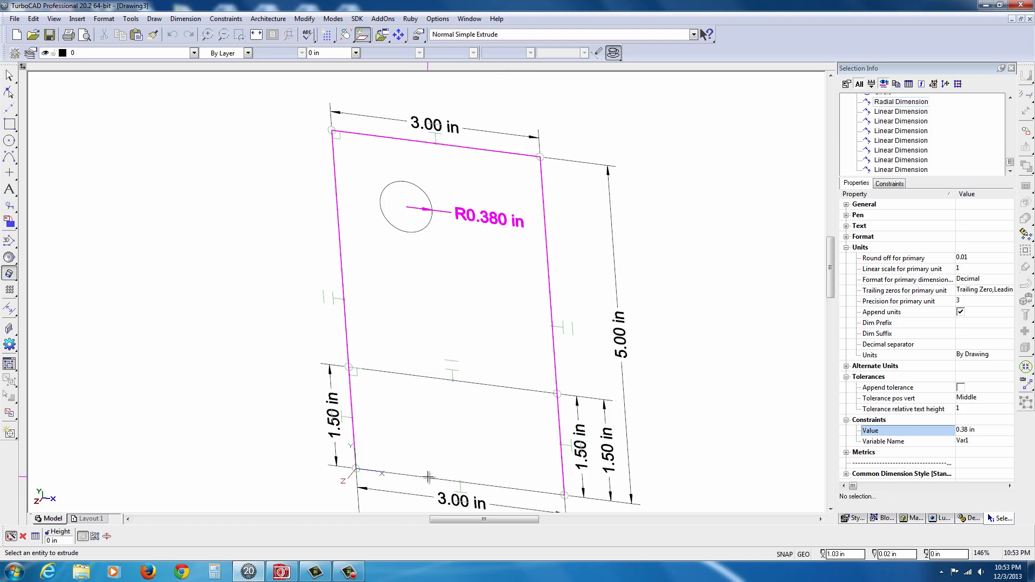
click(428, 477)
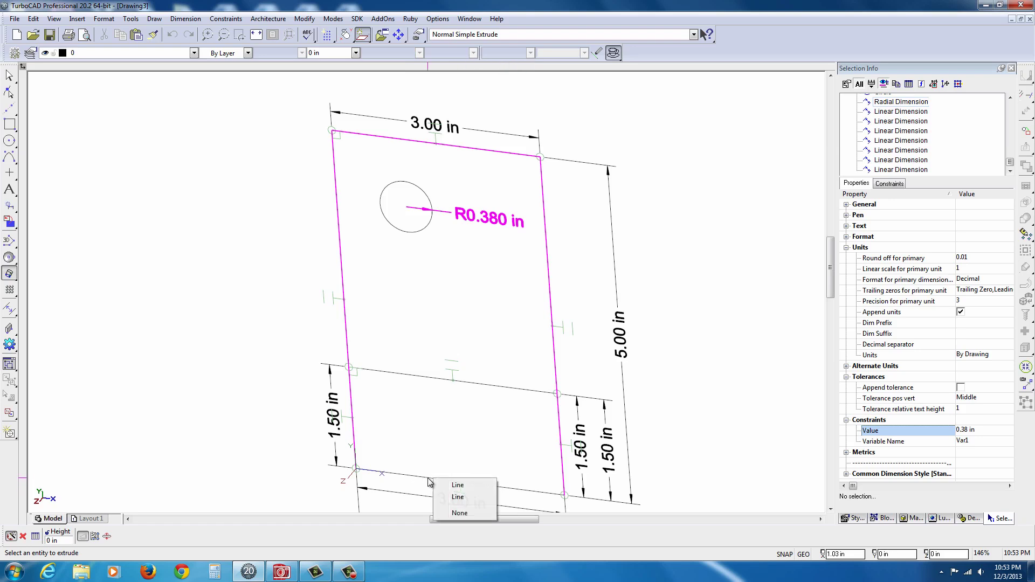
click(462, 488)
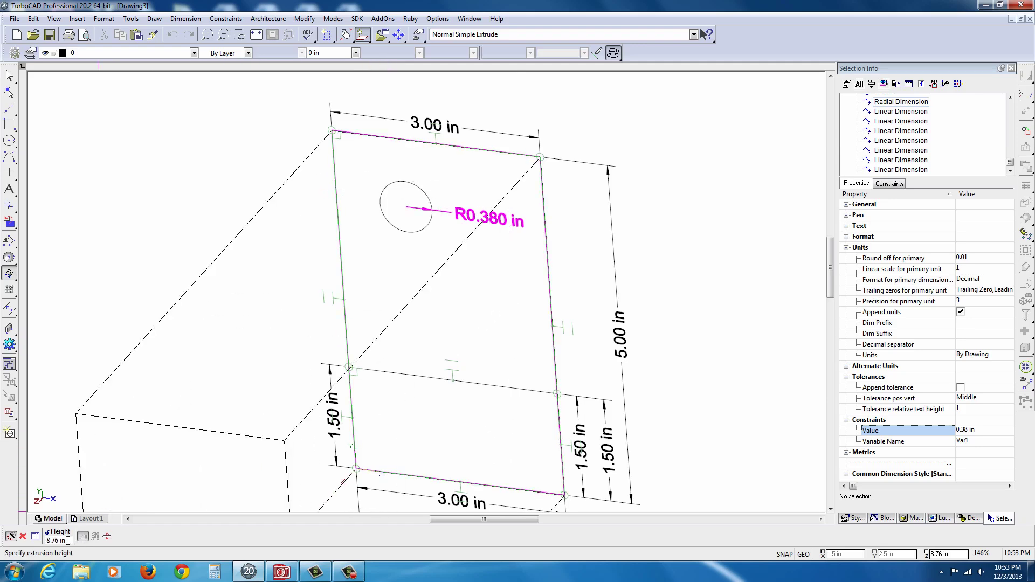
text(.5)
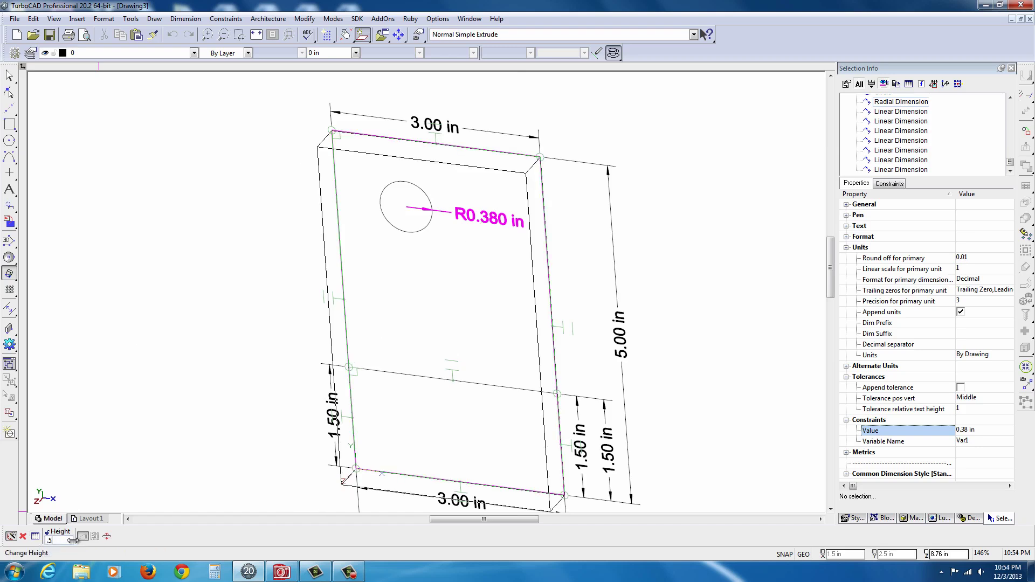
key(Return)
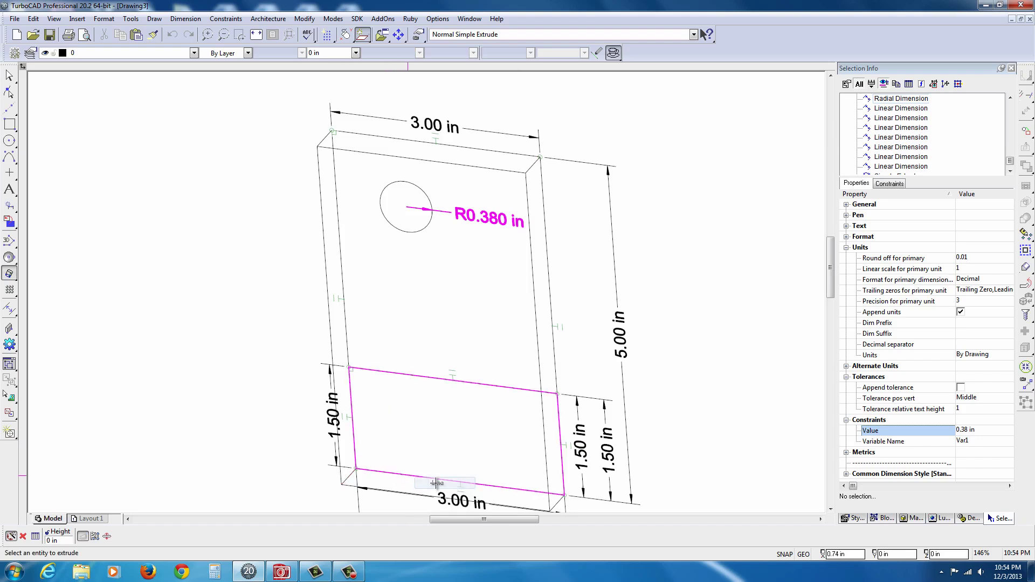
Extrude the lower 1.5 in face up 1 in, then extrude the R0.380 circle into a cylinder.
click(410, 480)
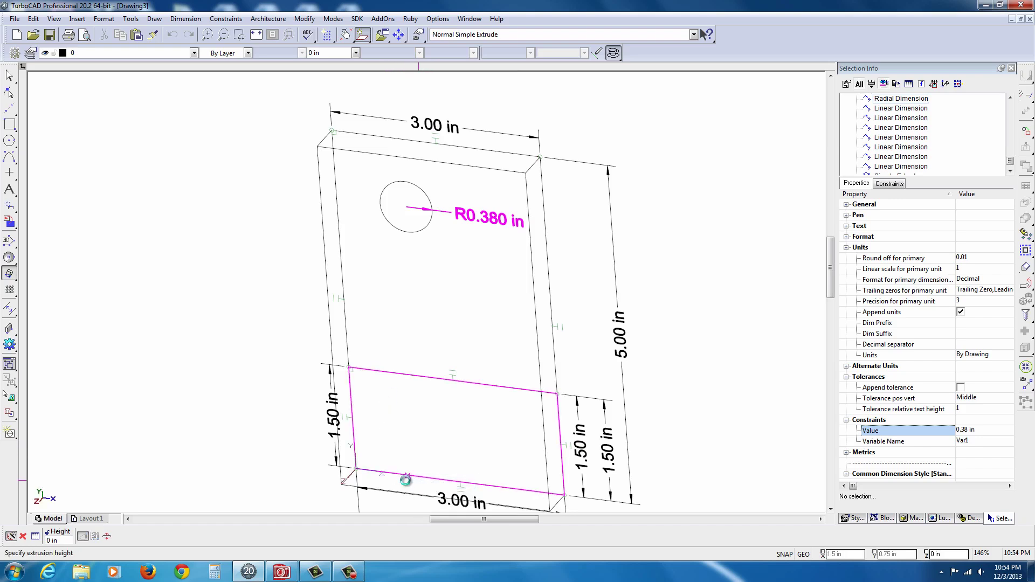
click(45, 540)
text(1)
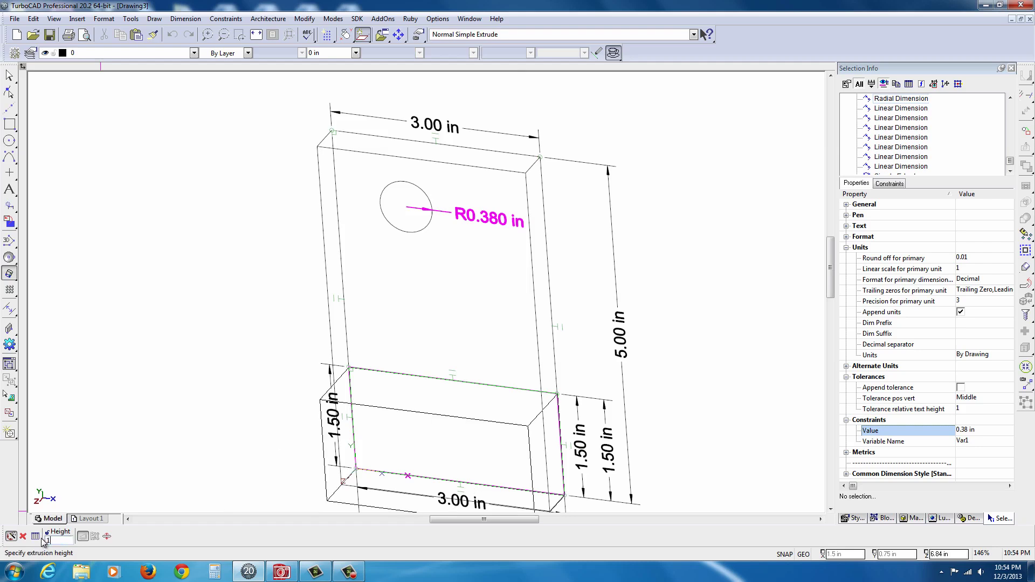
key(Return)
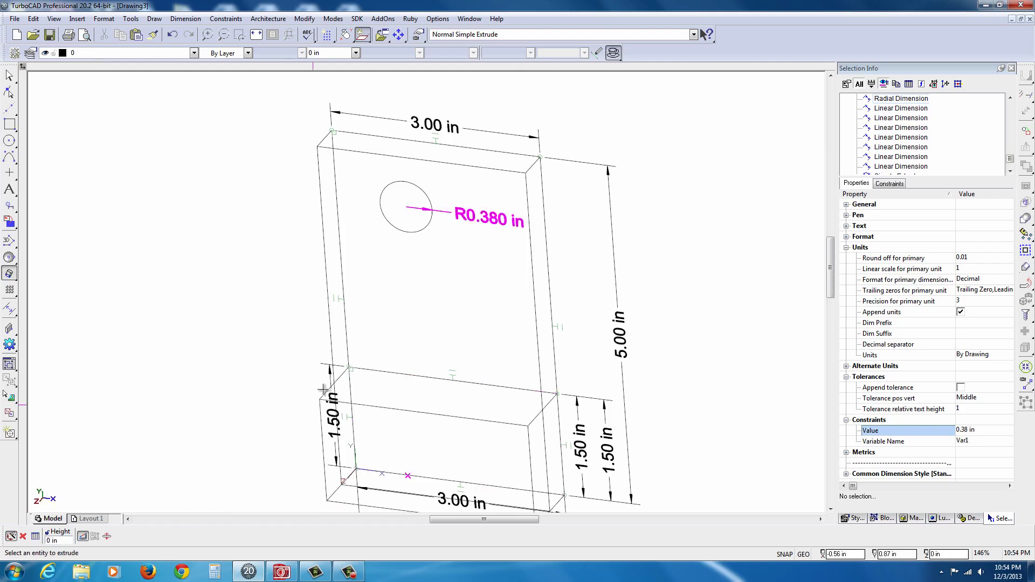
click(405, 230)
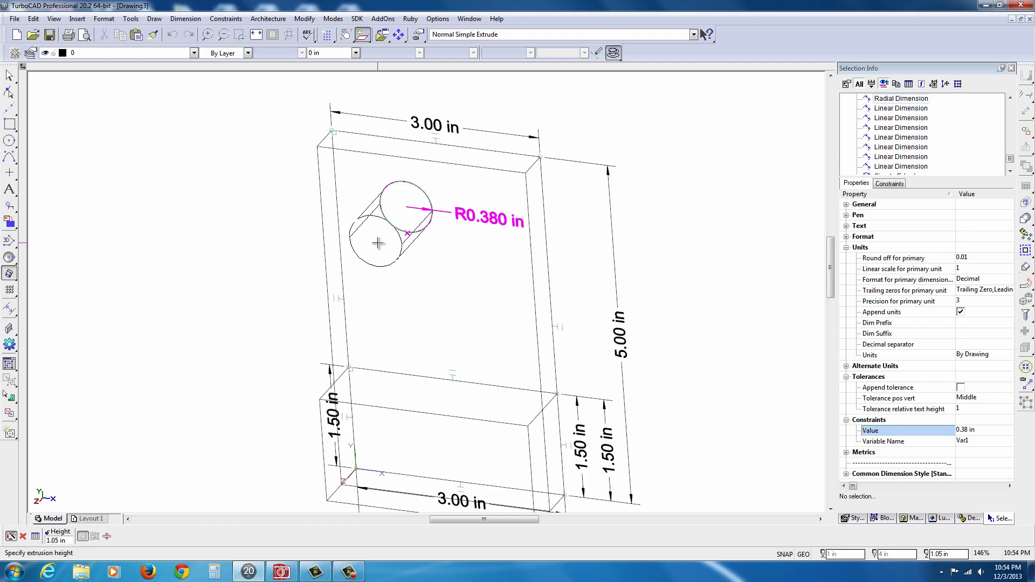
click(378, 243)
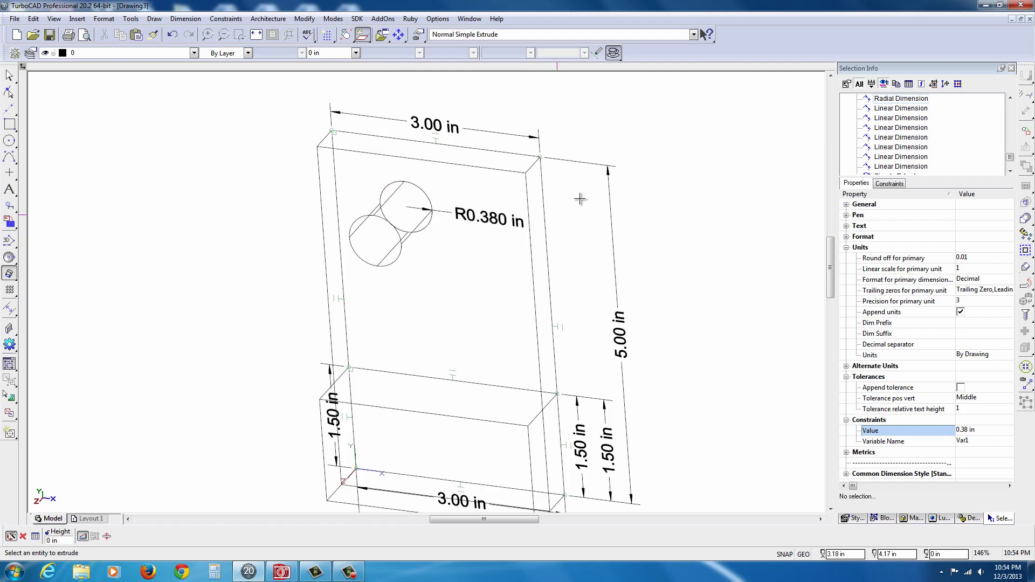
Switch the view to shaded rendering with default lights added, and orbit toward a frontal view.
click(616, 56)
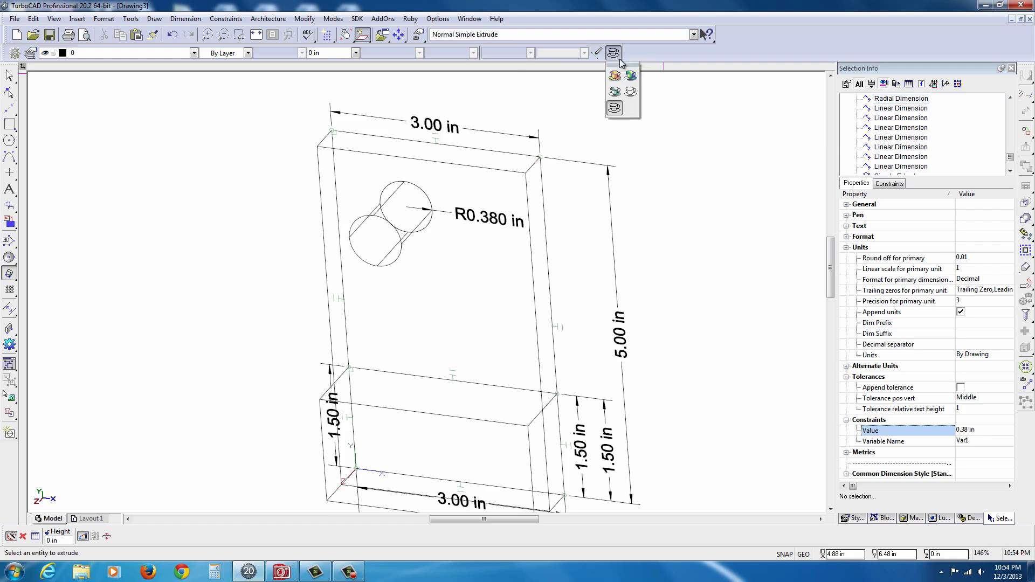
click(614, 92)
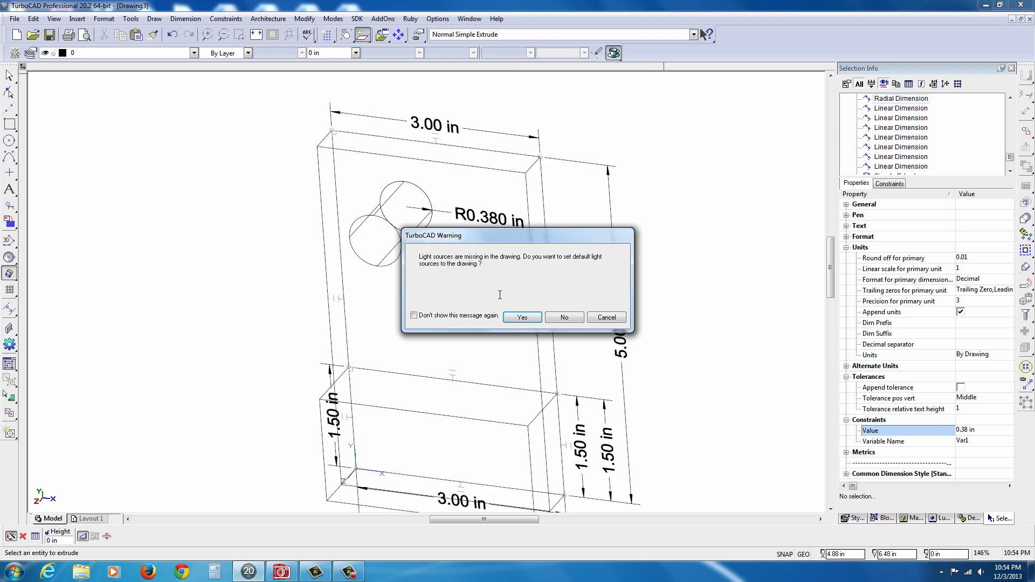
click(521, 318)
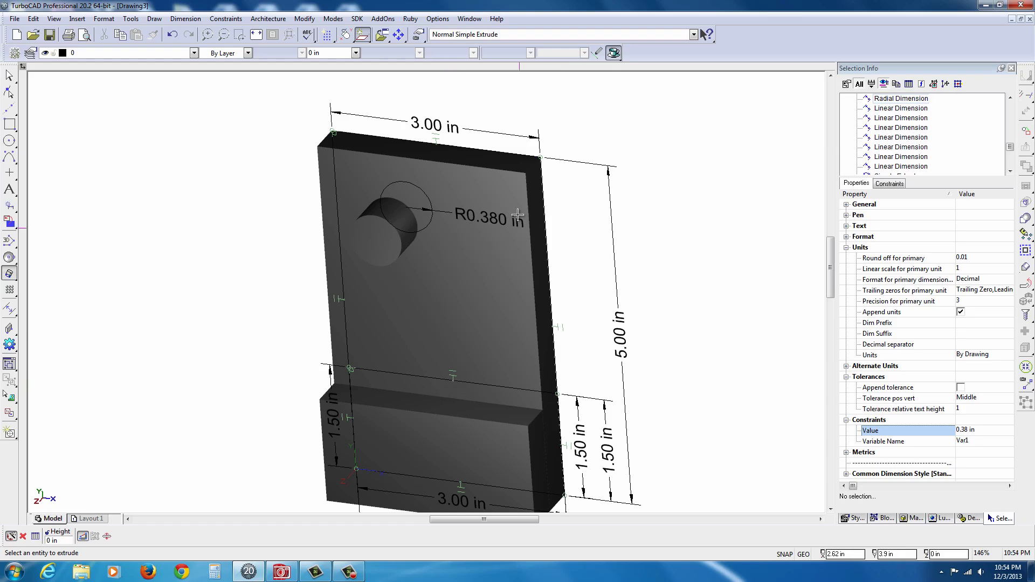
mouse_move(425, 312)
middle_down()
mouse_move(370, 318)
mouse_move(340, 354)
mouse_move(394, 321)
middle_up()
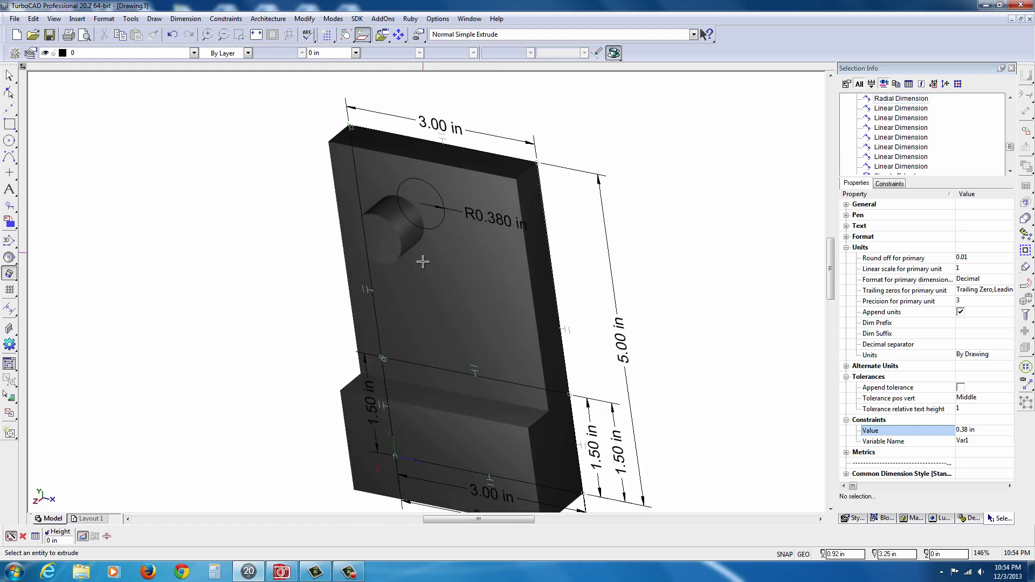
mouse_move(412, 217)
middle_down()
mouse_move(439, 289)
mouse_move(490, 261)
mouse_move(475, 242)
mouse_move(443, 282)
middle_up()
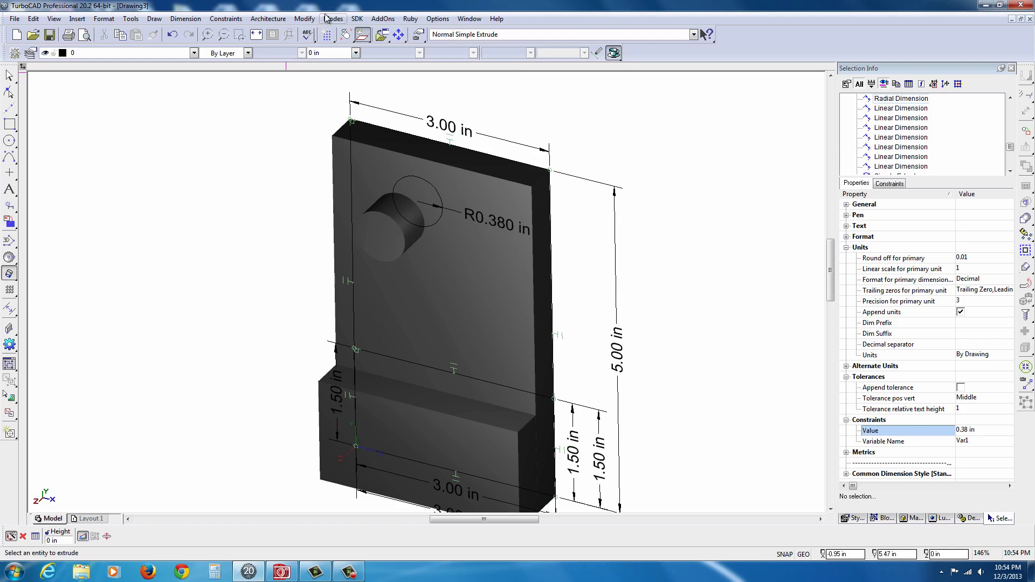
Subtract the cylinder from the plate with 3D Subtract to cut the R0.380 hole.
click(304, 19)
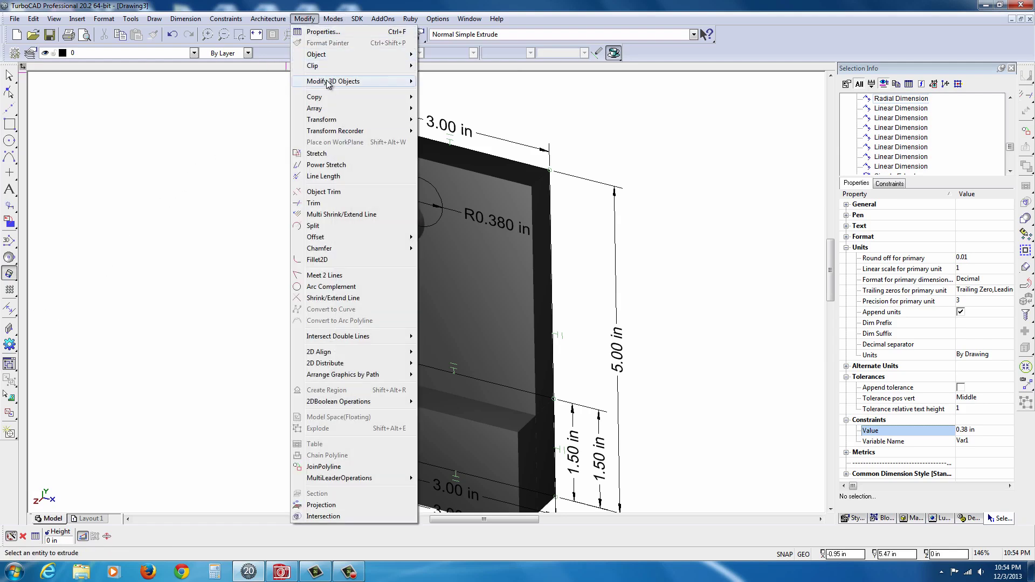
mouse_move(337, 83)
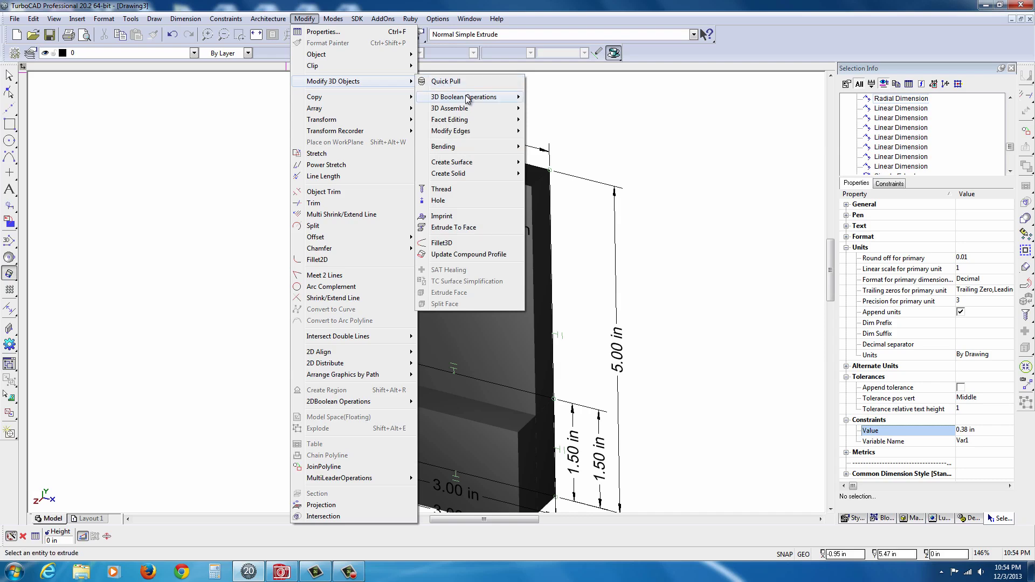
mouse_move(480, 98)
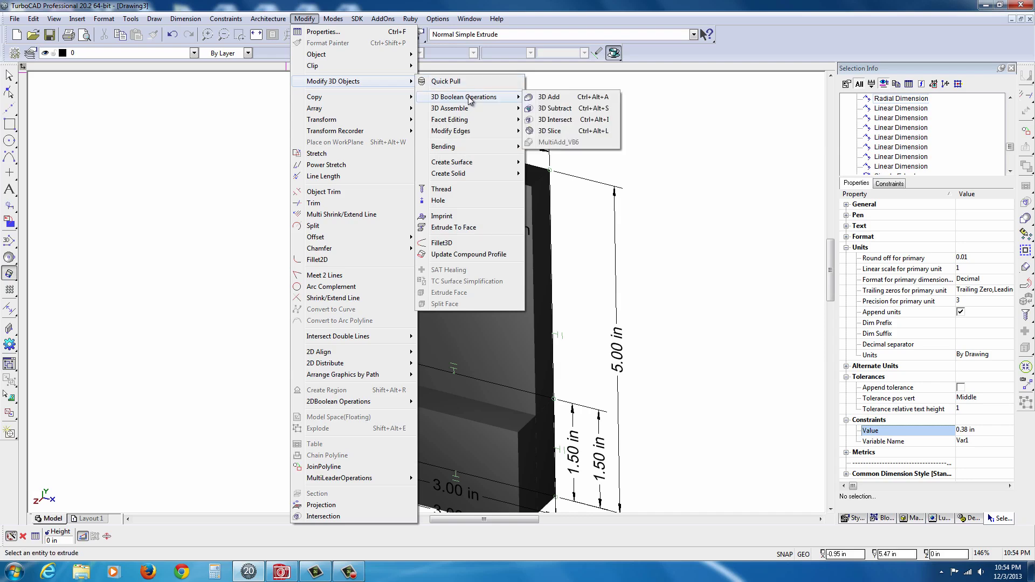
click(544, 112)
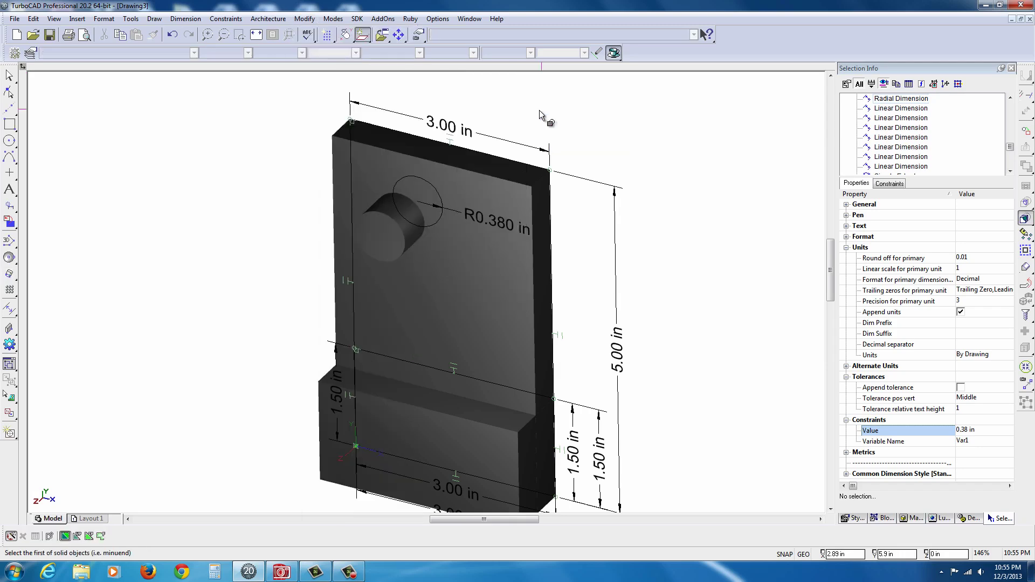
click(336, 182)
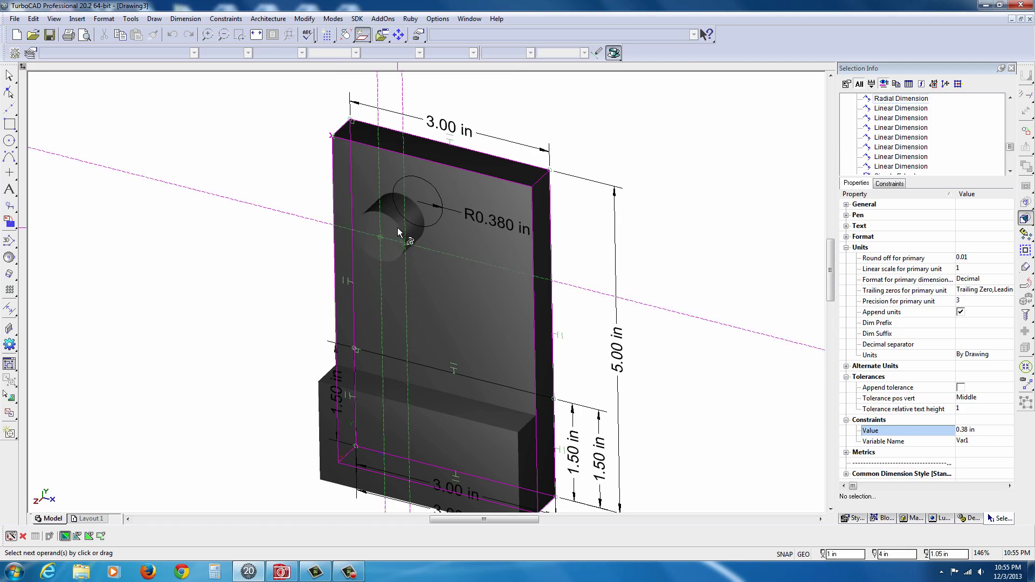
key(m)
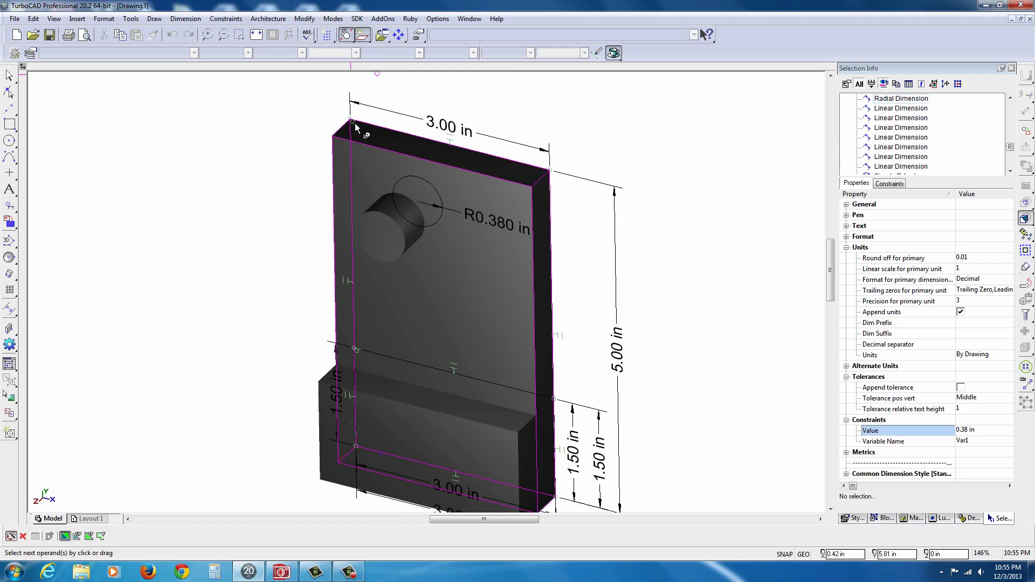
click(392, 238)
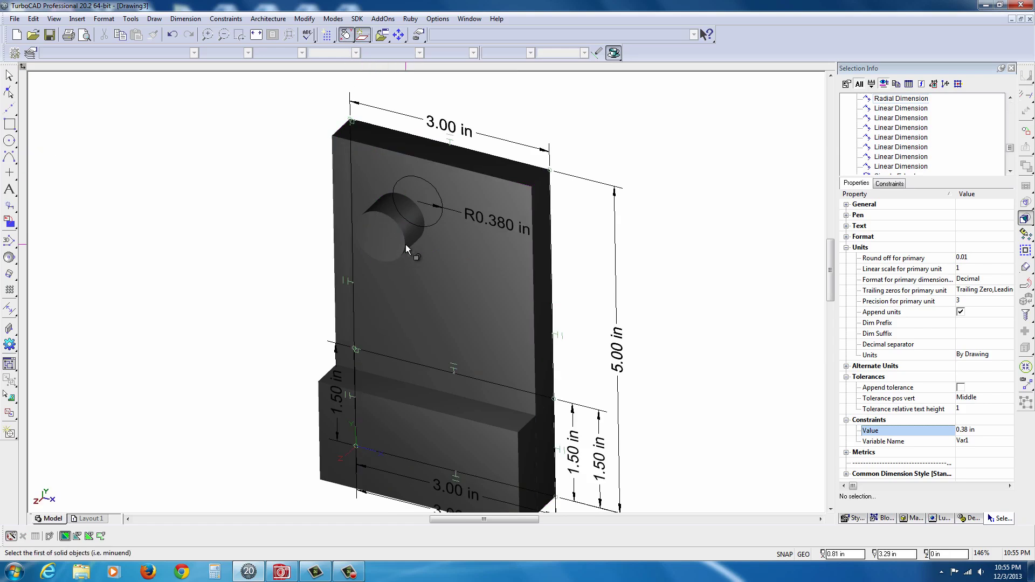
click(401, 261)
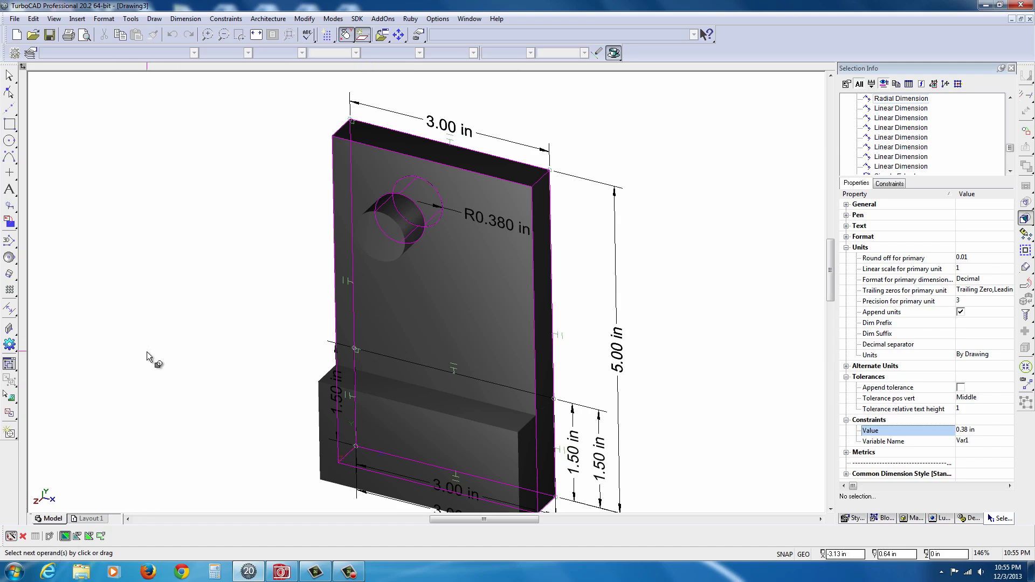
key(Return)
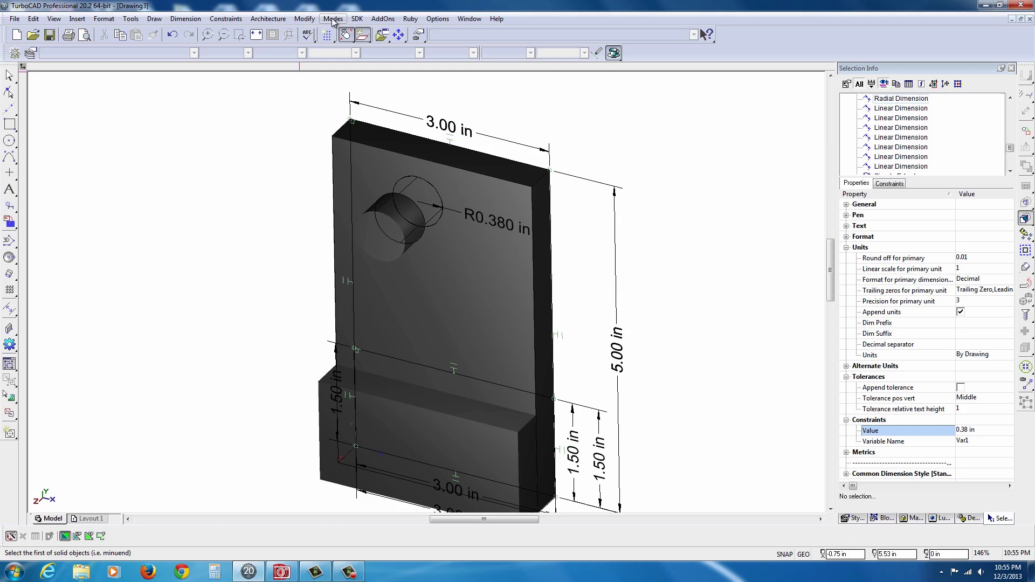
Restart 3D Subtract on the part and tilt the view to reveal the block's lower 3.00 in dimension.
click(303, 21)
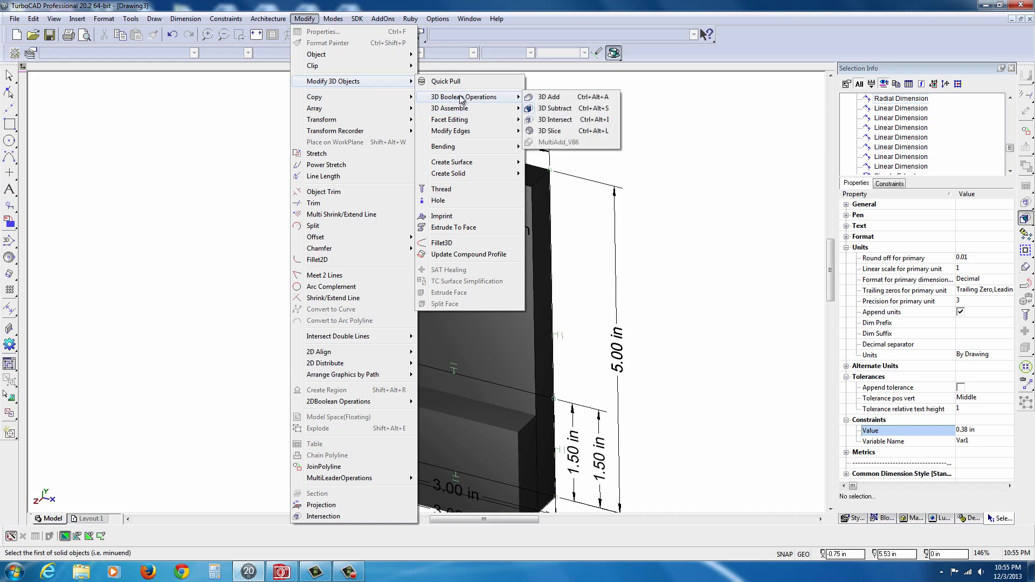
click(554, 108)
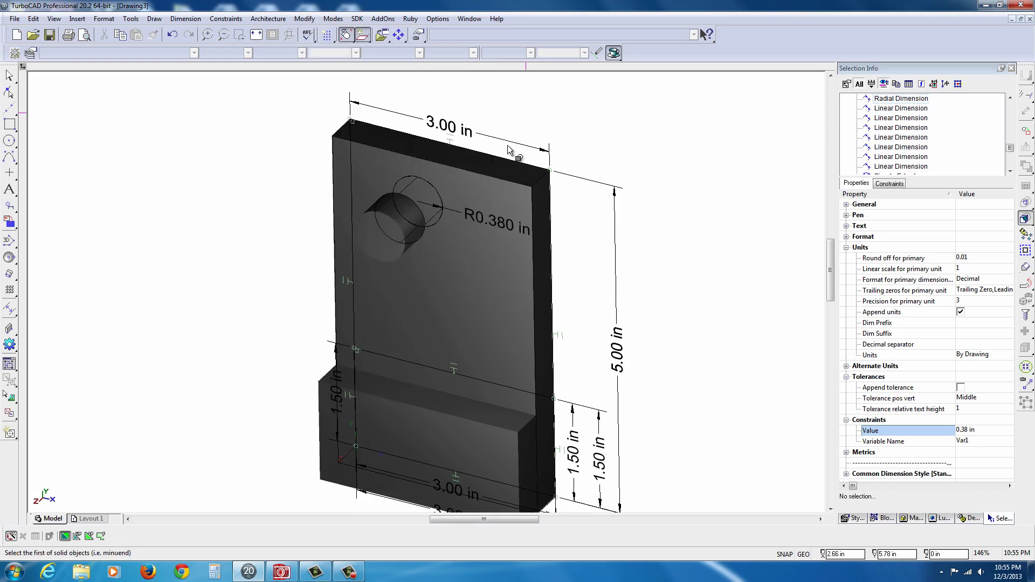
click(369, 322)
click(408, 226)
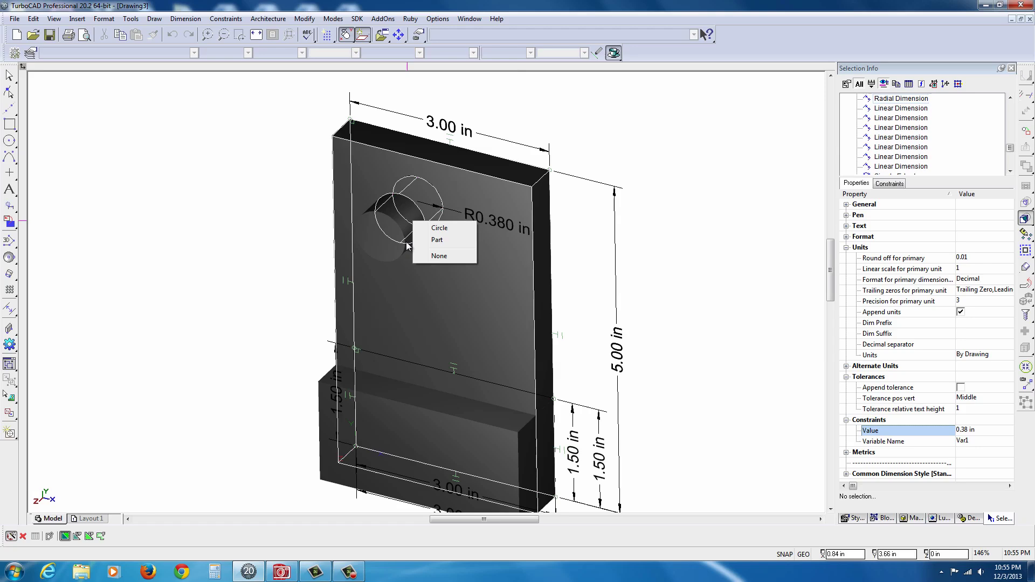
click(439, 240)
middle_drag(312, 287, 280, 232)
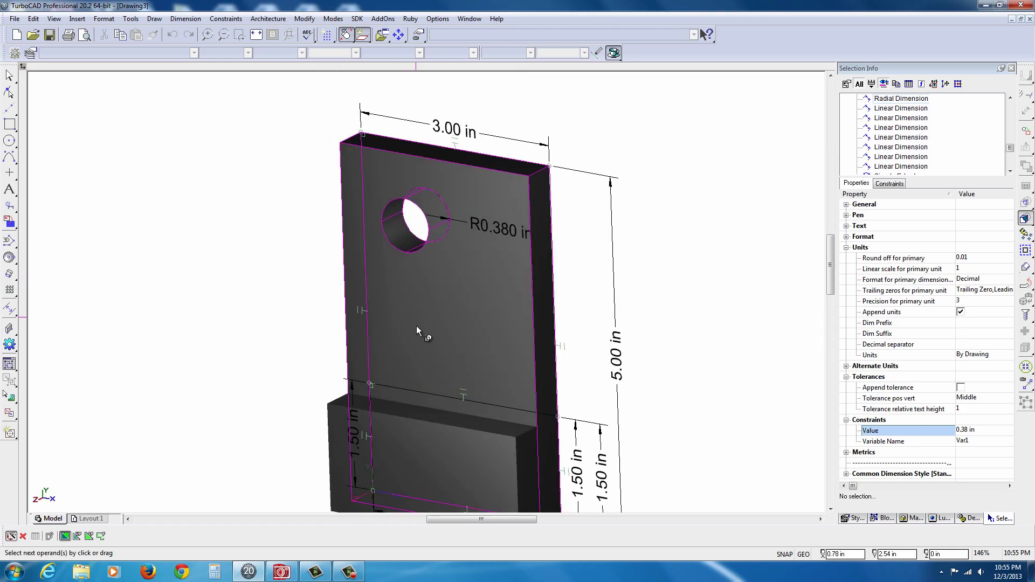
middle_drag(416, 326, 418, 355)
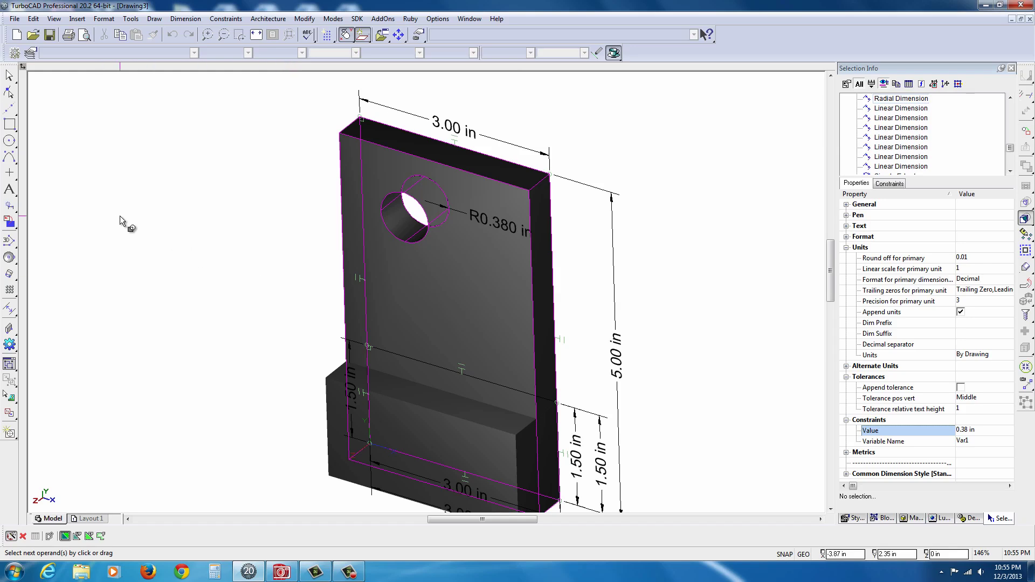
Cancel the pending subtraction, then 3D Add the upper plate and the lower block into one solid.
key(Escape)
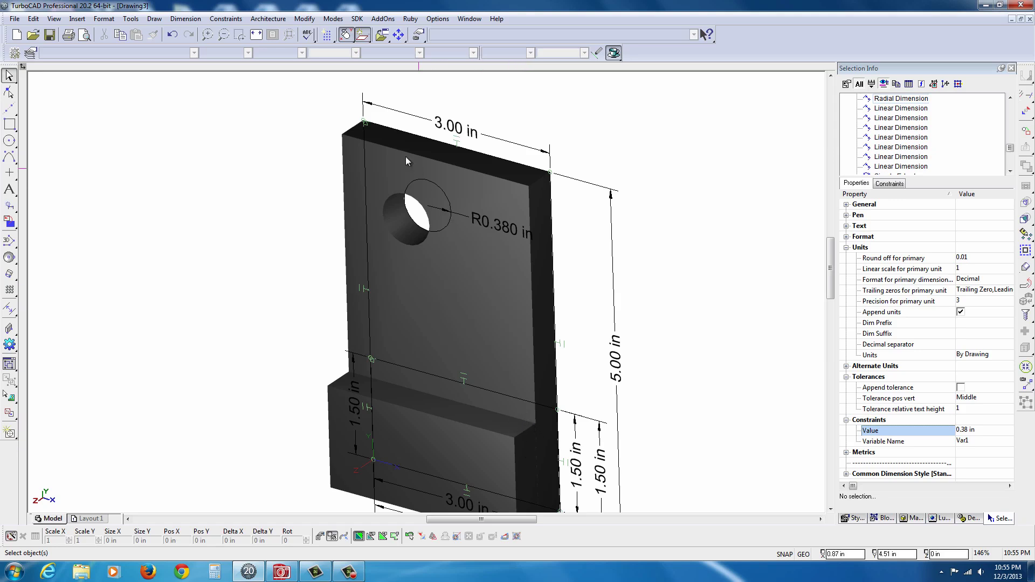
click(303, 19)
mouse_move(409, 87)
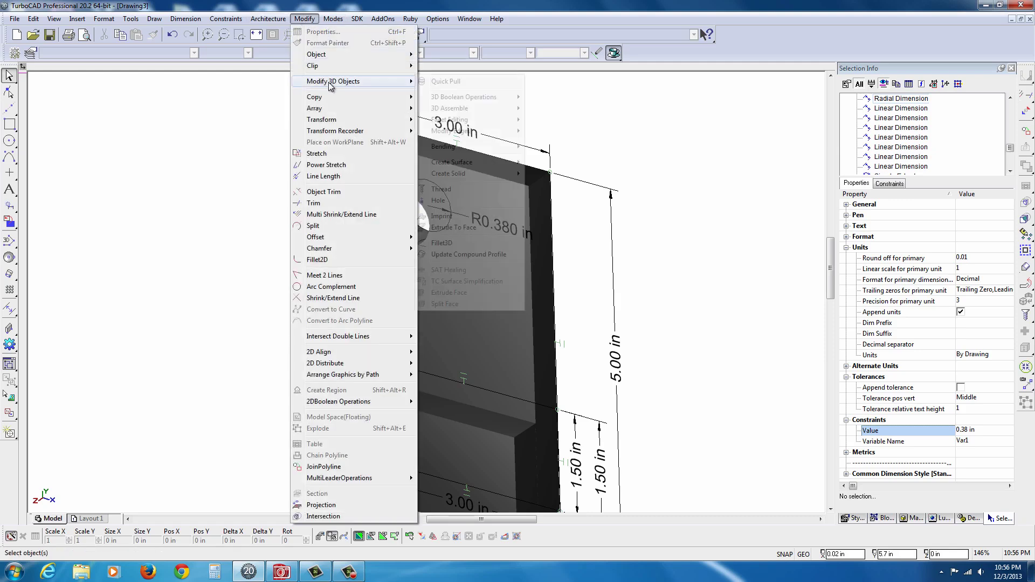
mouse_move(485, 100)
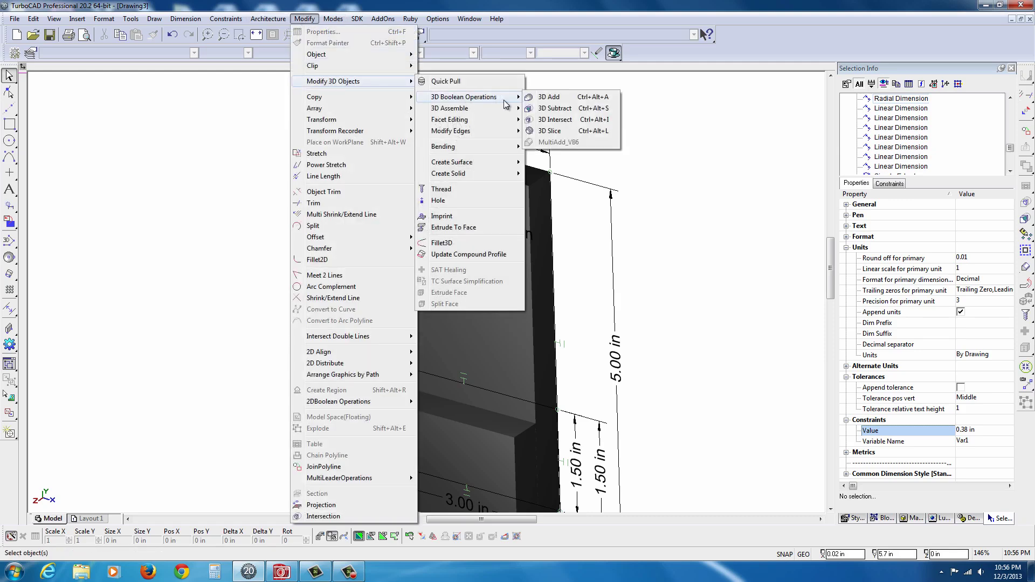
click(545, 97)
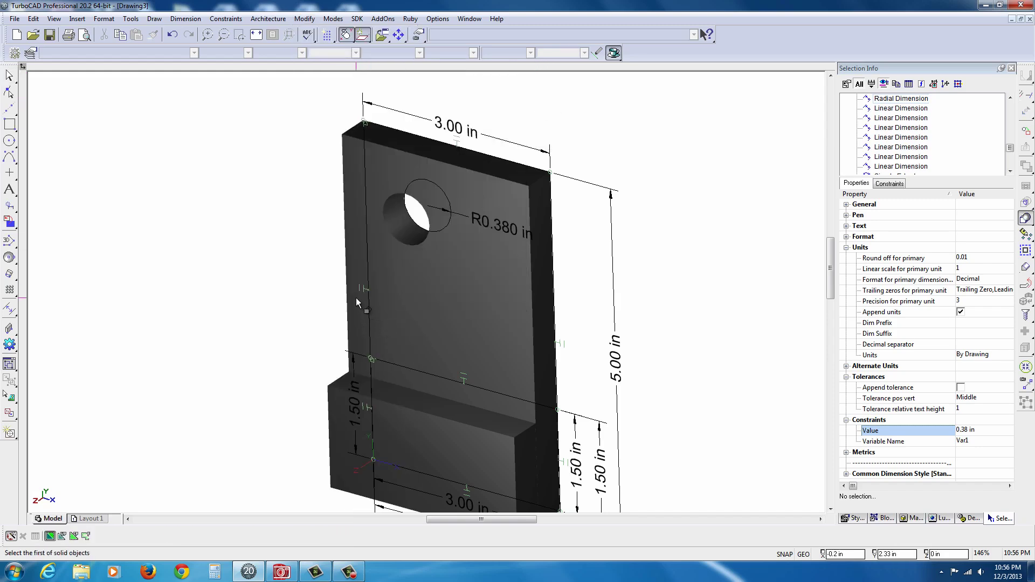
click(356, 298)
click(345, 427)
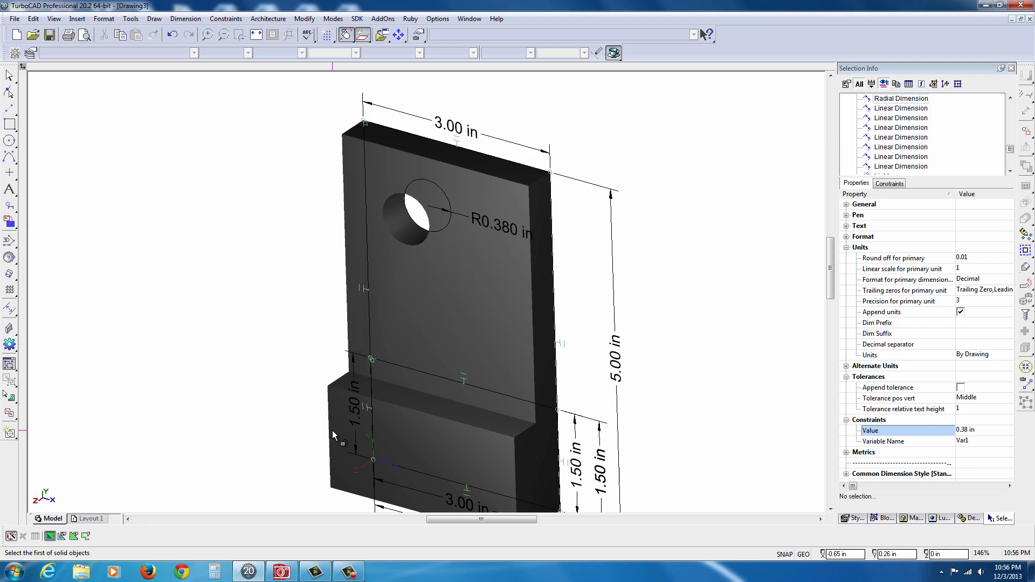
click(9, 75)
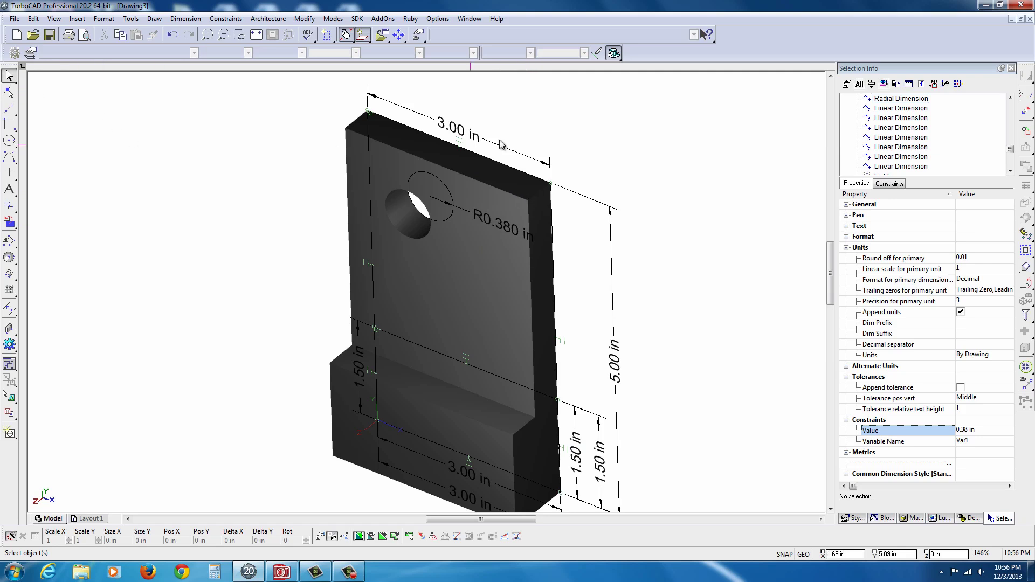
Render the part in Quality Rendering mode, then open View > Camera > Properties.
right_click(691, 136)
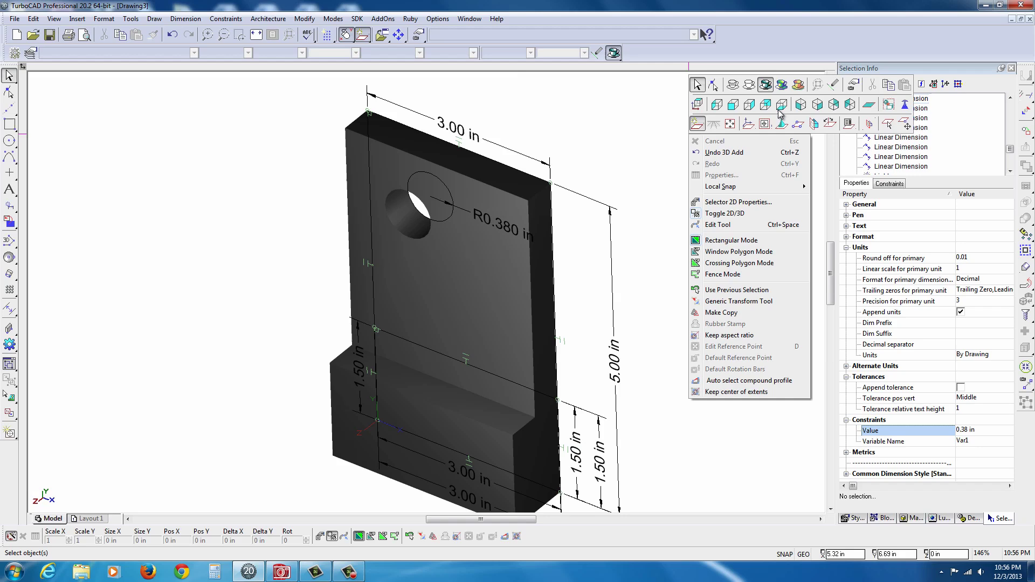
click(782, 85)
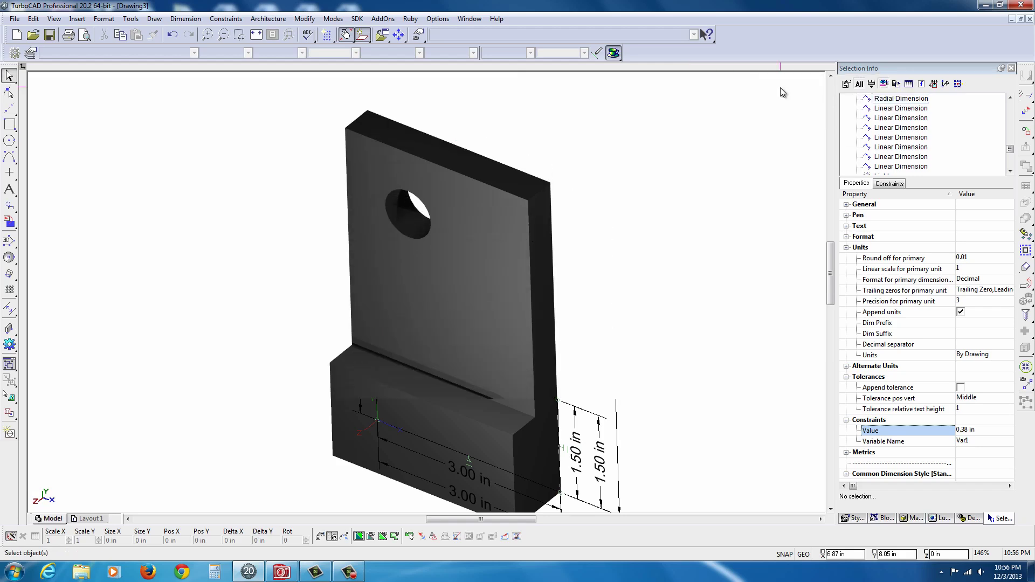
right_click(638, 130)
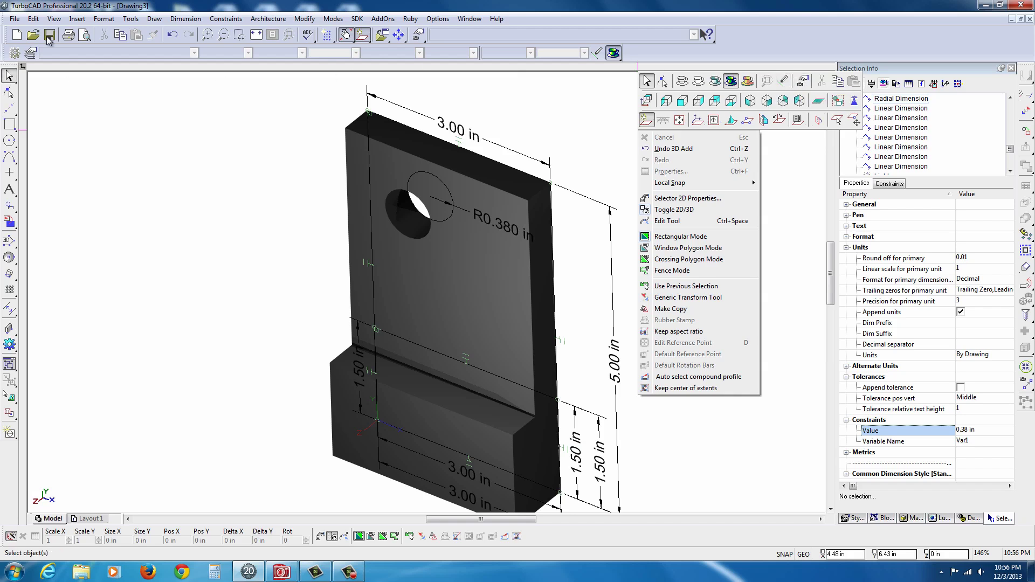
click(53, 19)
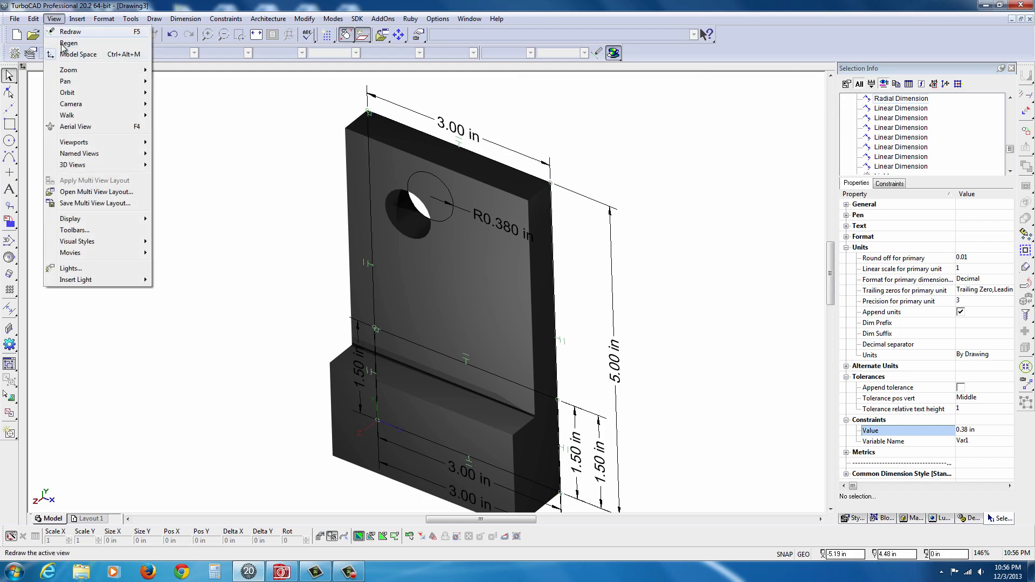
mouse_move(123, 104)
click(180, 104)
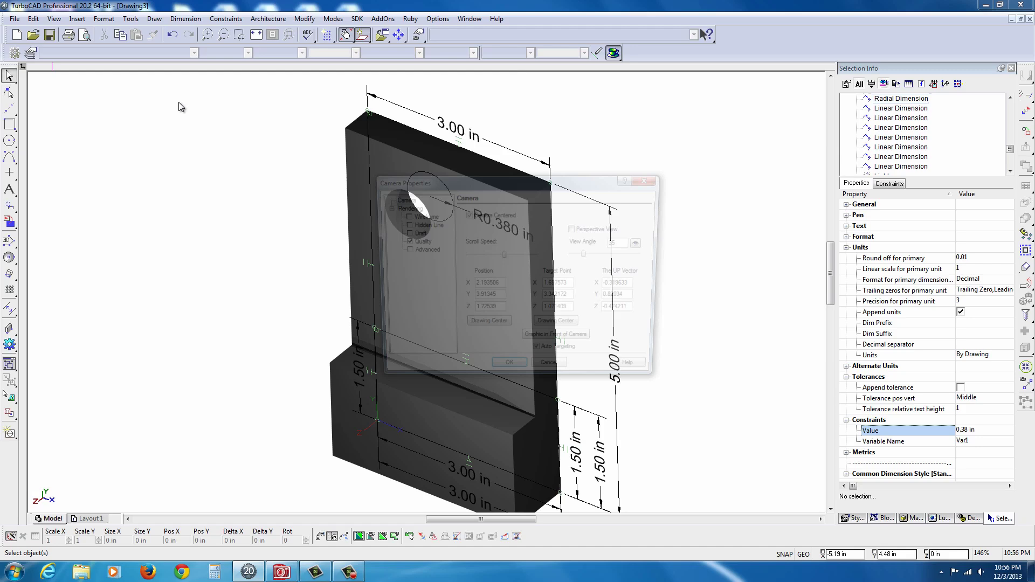
Move Camera Properties aside and review its General, Draft, Wireframe and Hidden Line pages.
drag(464, 186, 598, 132)
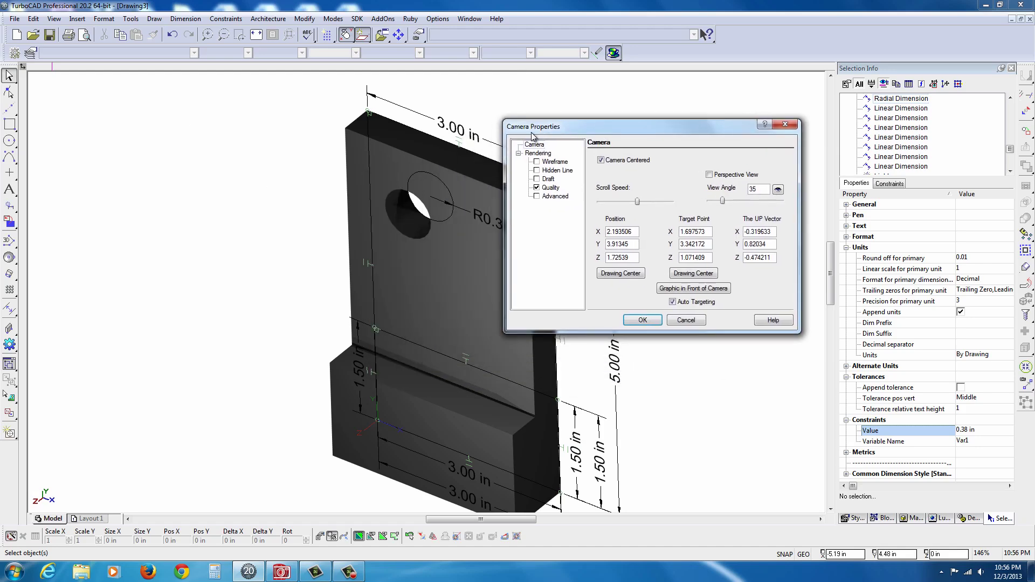
click(539, 143)
click(547, 178)
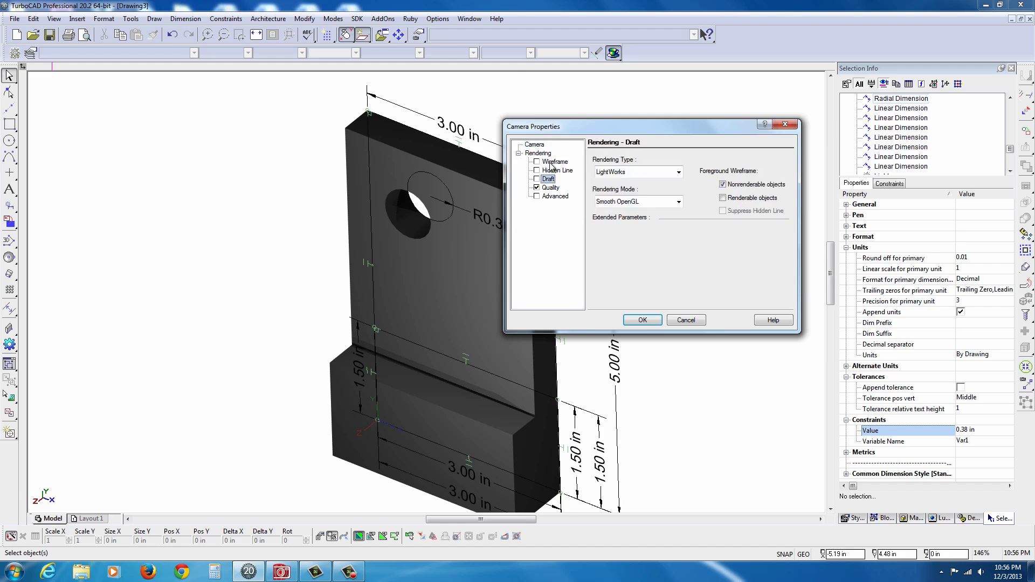
click(552, 162)
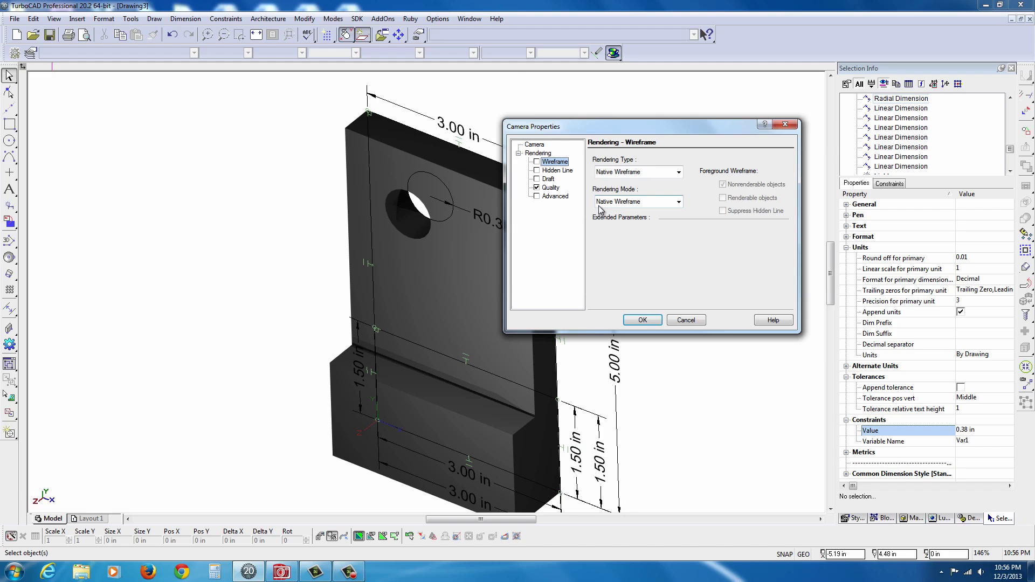
click(555, 170)
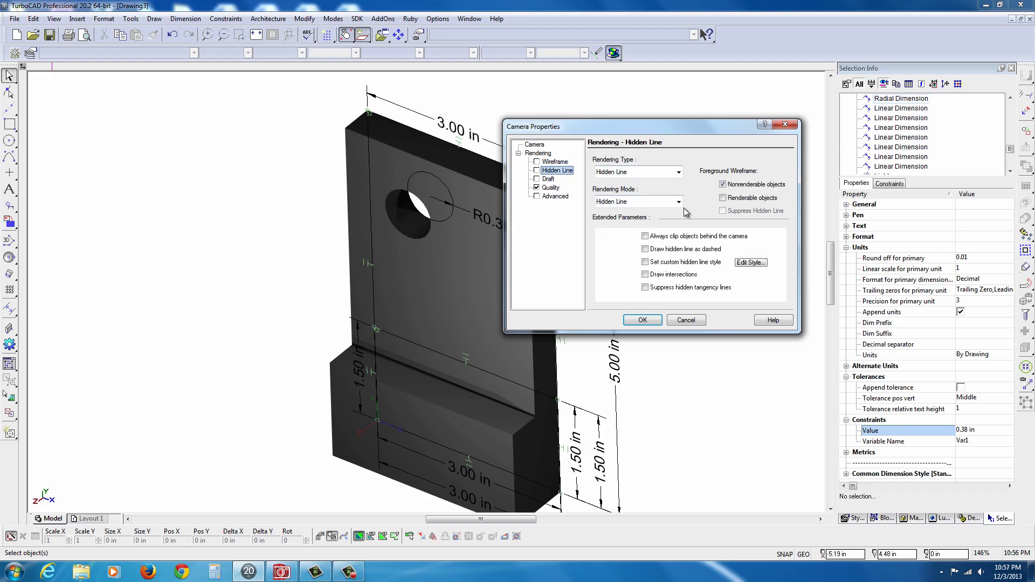
click(548, 179)
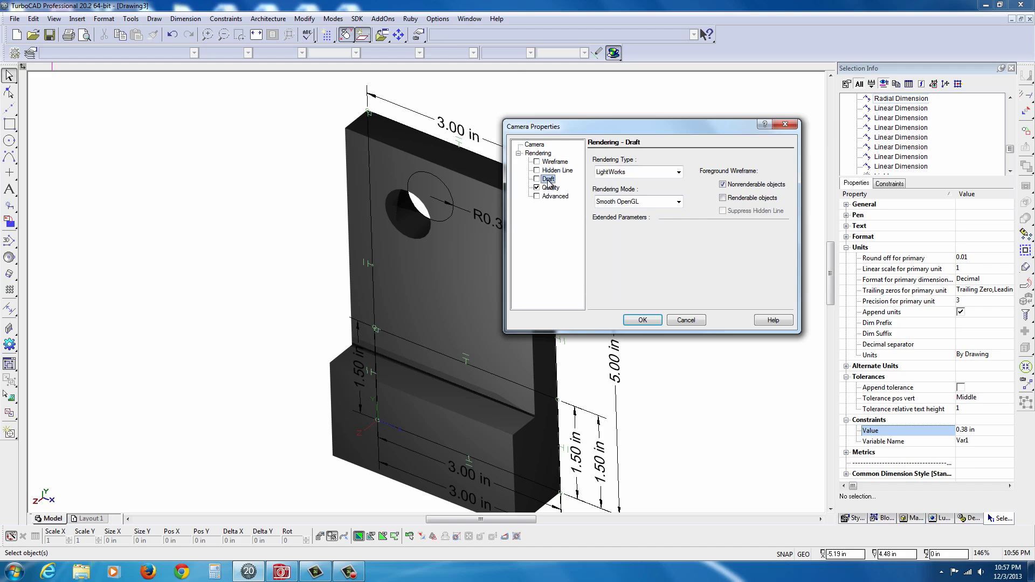
Set Draft to Redsdk Draft, wireframe on renderable objects only, with hidden lines suppressed.
click(677, 171)
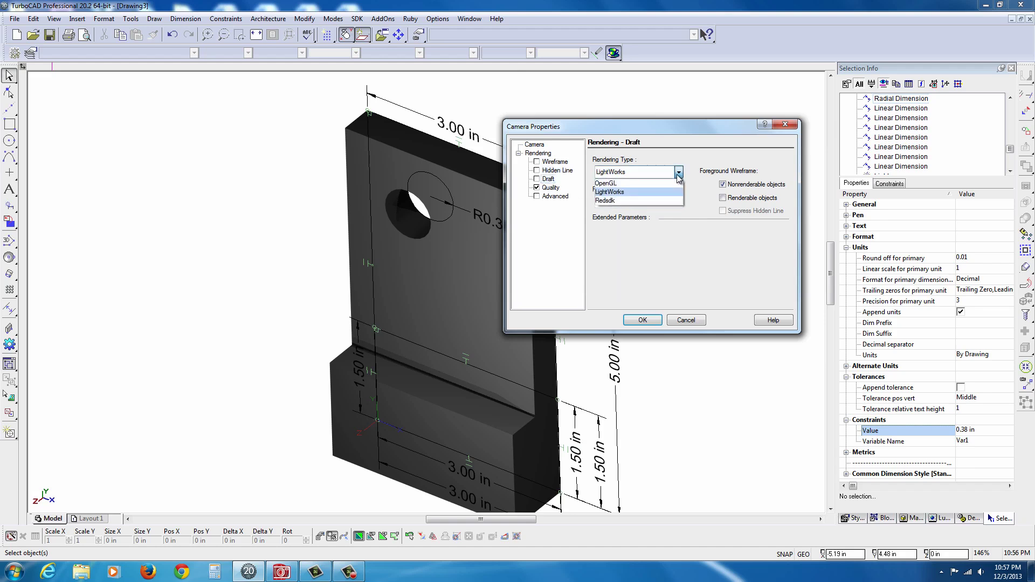
click(613, 202)
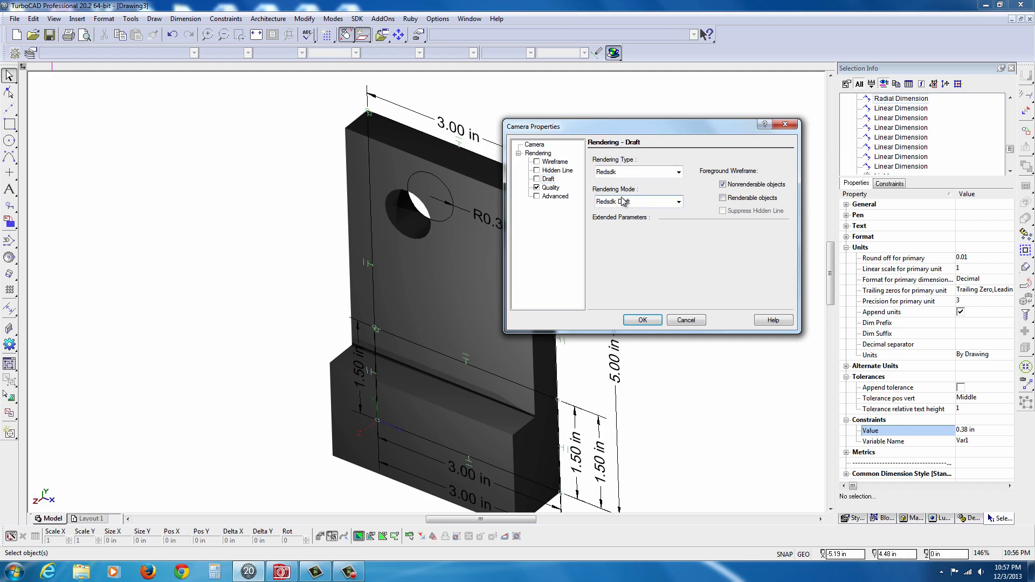
click(634, 206)
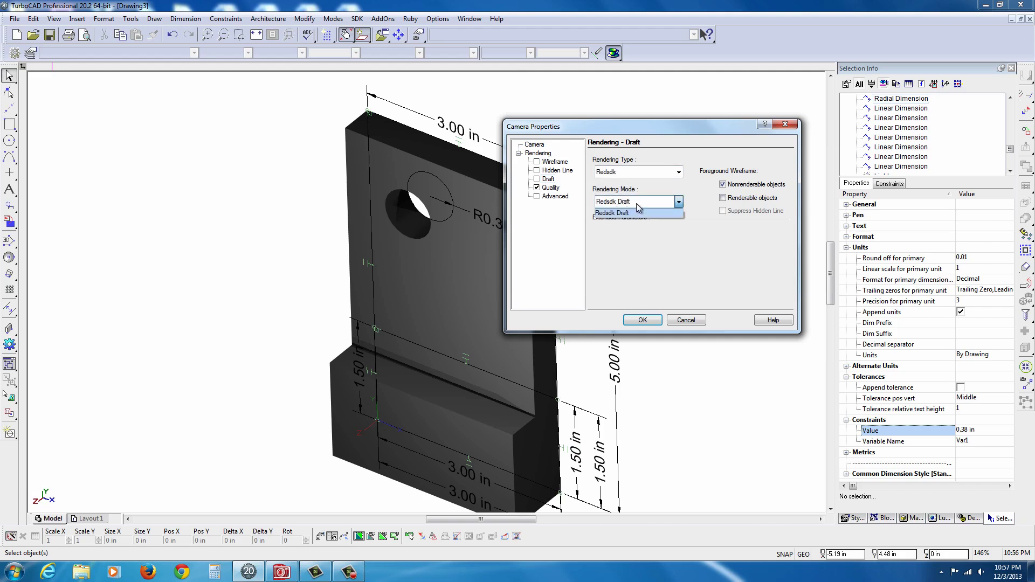
click(638, 212)
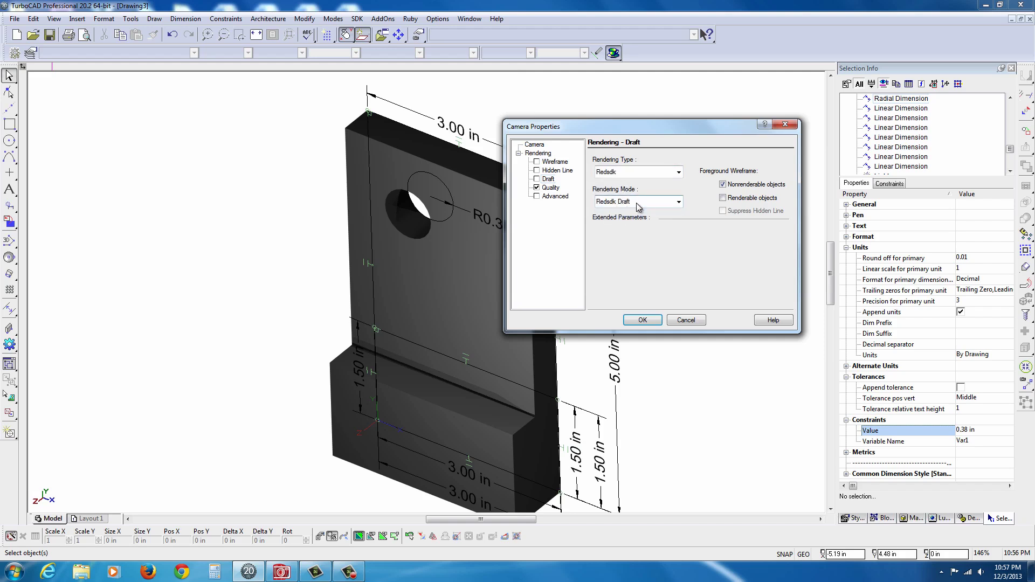
click(724, 199)
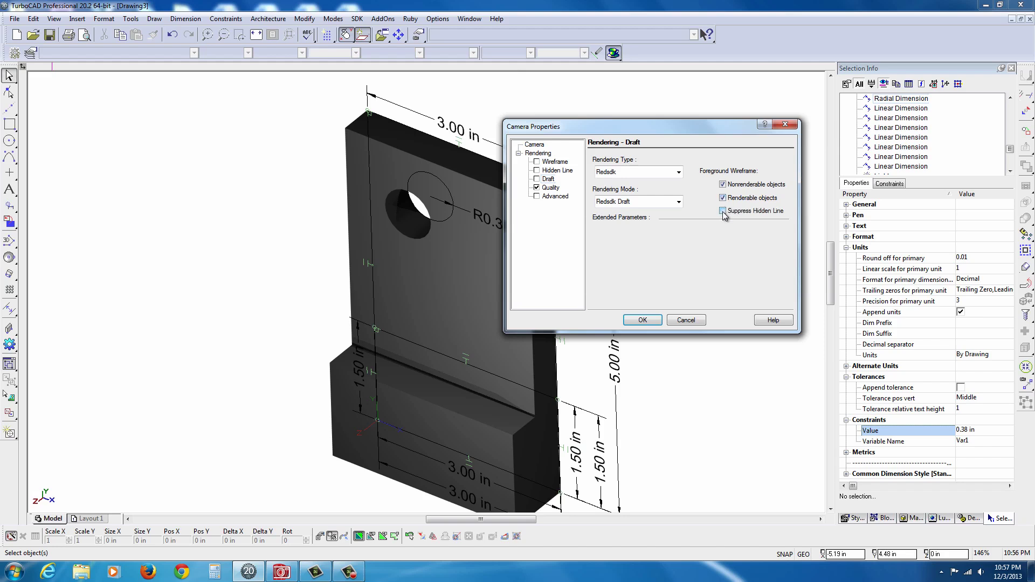
click(722, 211)
click(722, 184)
Leave Advanced settings at Depth of field with style None, and apply with OK.
click(554, 197)
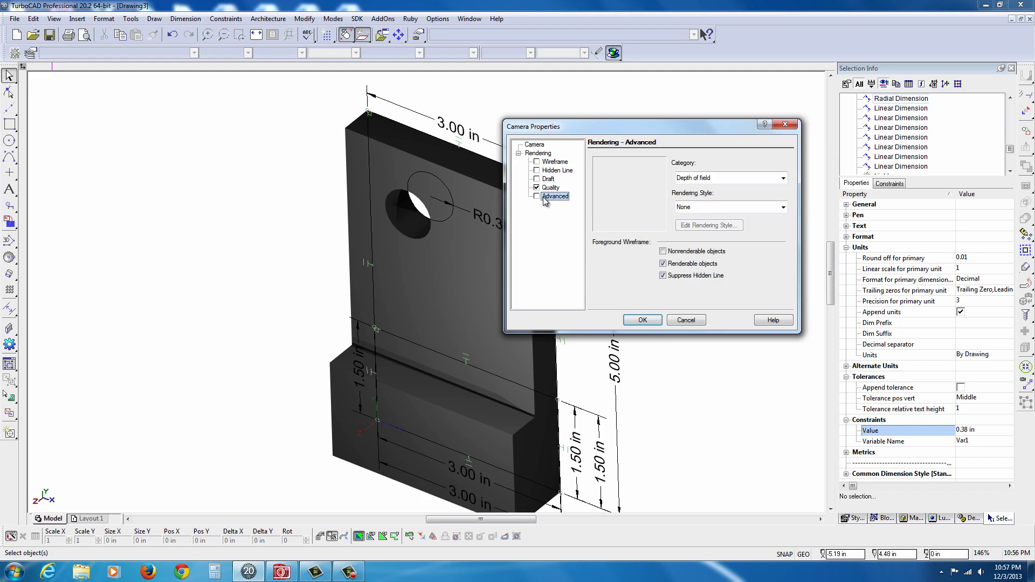
click(717, 180)
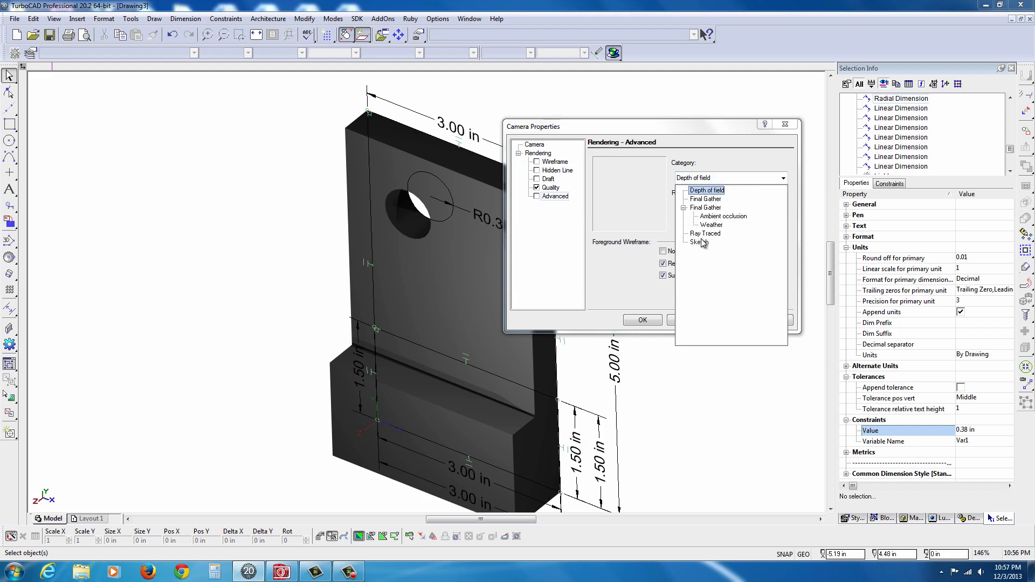
click(716, 178)
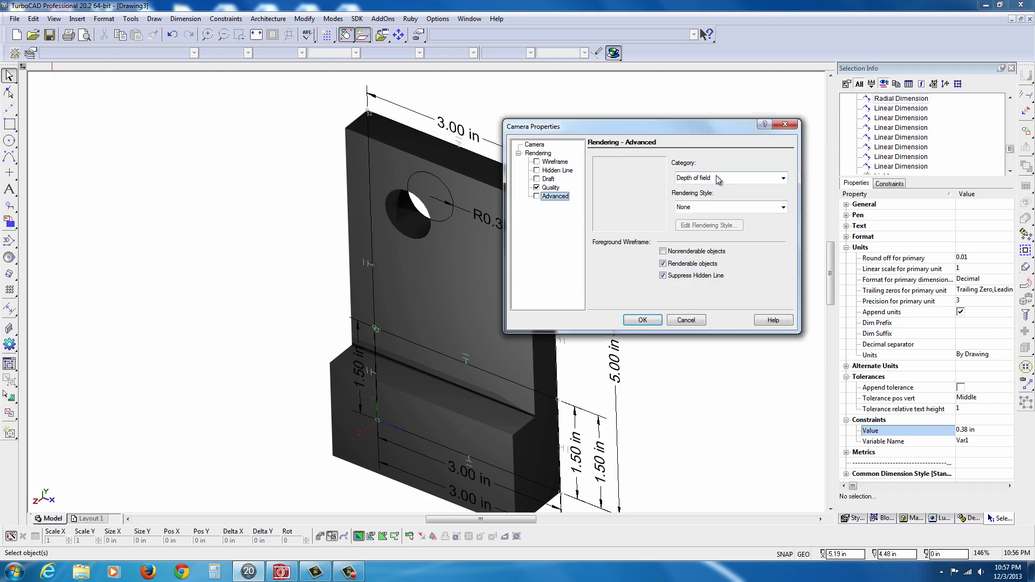
click(701, 206)
click(700, 207)
click(643, 321)
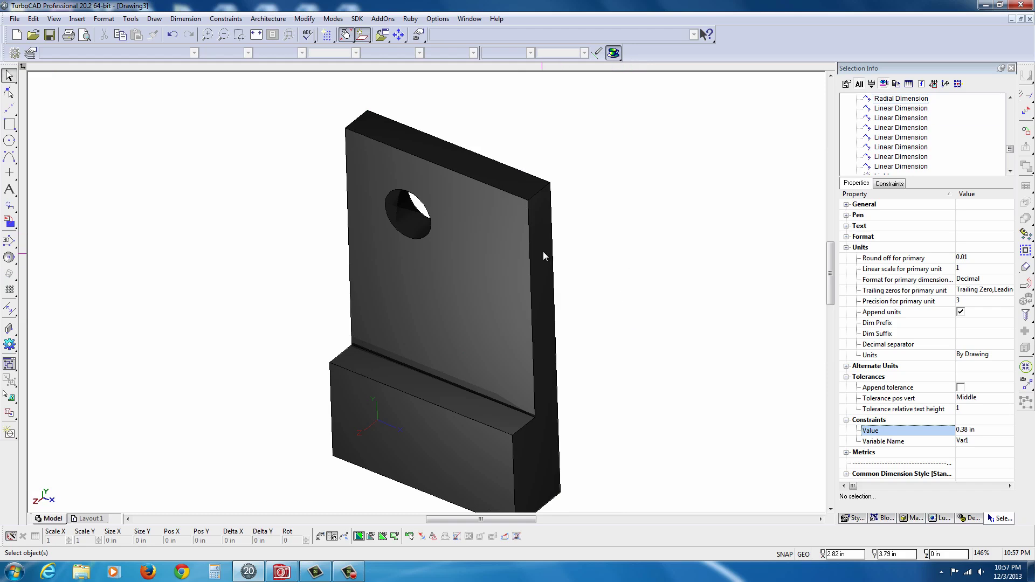
Orbit the part and switch it to Quality rendering from the Render flyout.
middle_drag(501, 286, 322, 430)
scroll(445, 276, down, 3)
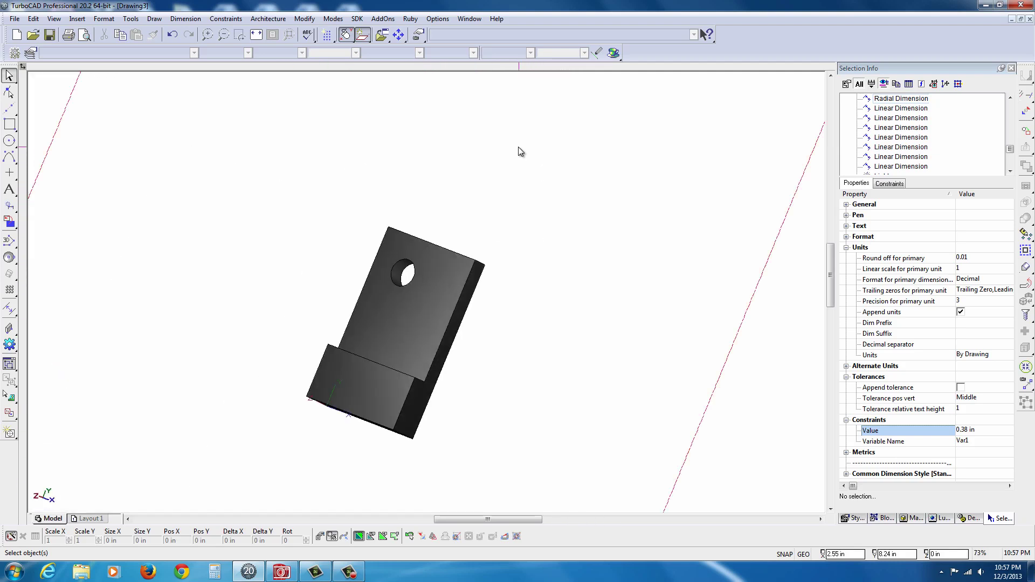
click(615, 56)
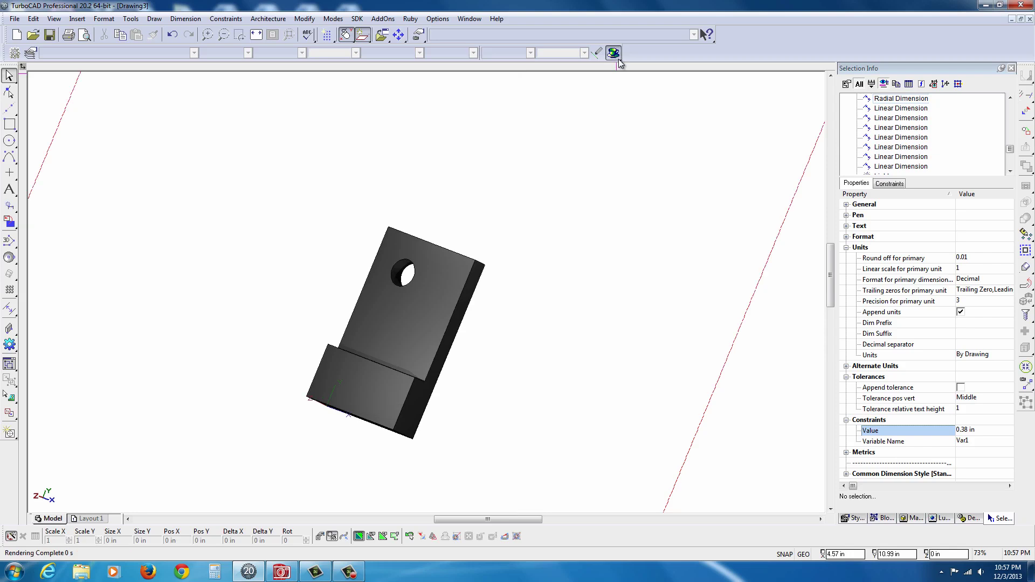
drag(618, 59, 619, 86)
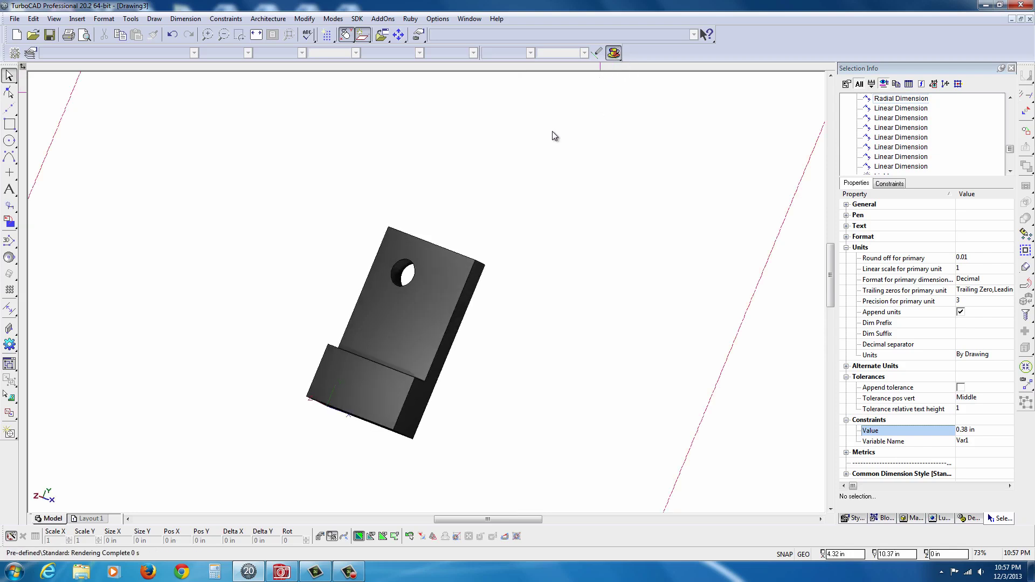
scroll(351, 431, down, 3)
shift+middle_drag(350, 431, 490, 273)
scroll(374, 293, down, 2)
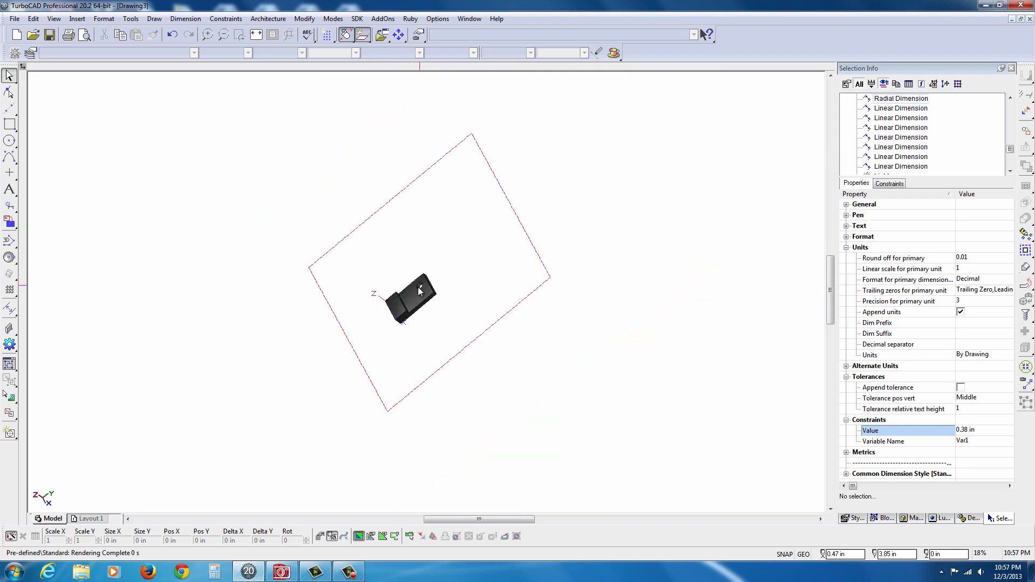
scroll(422, 296, up, 5)
scroll(422, 296, up, 3)
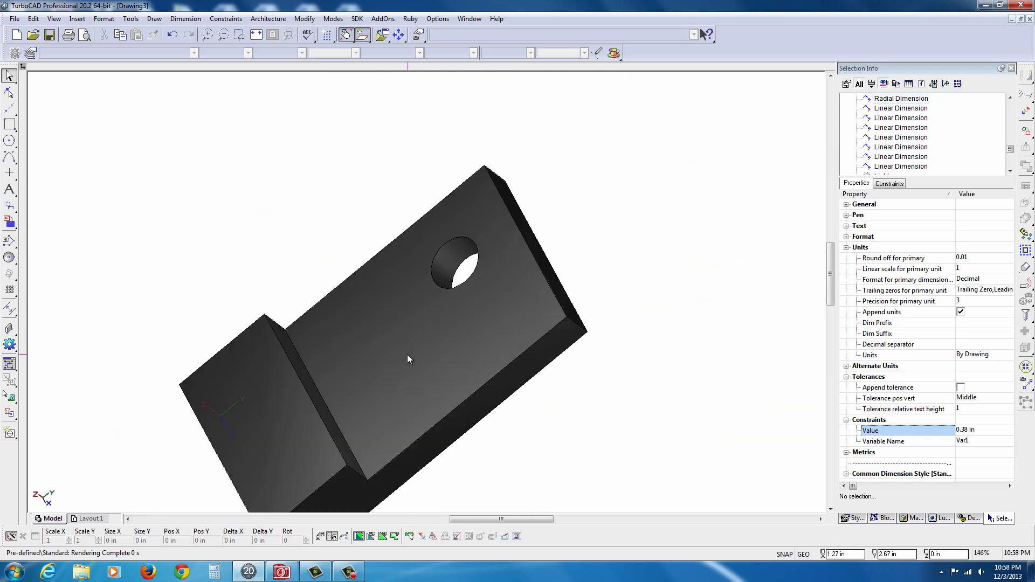
Compare the part in Draft wireframe, Hidden Line and shaded Quality modes.
click(614, 52)
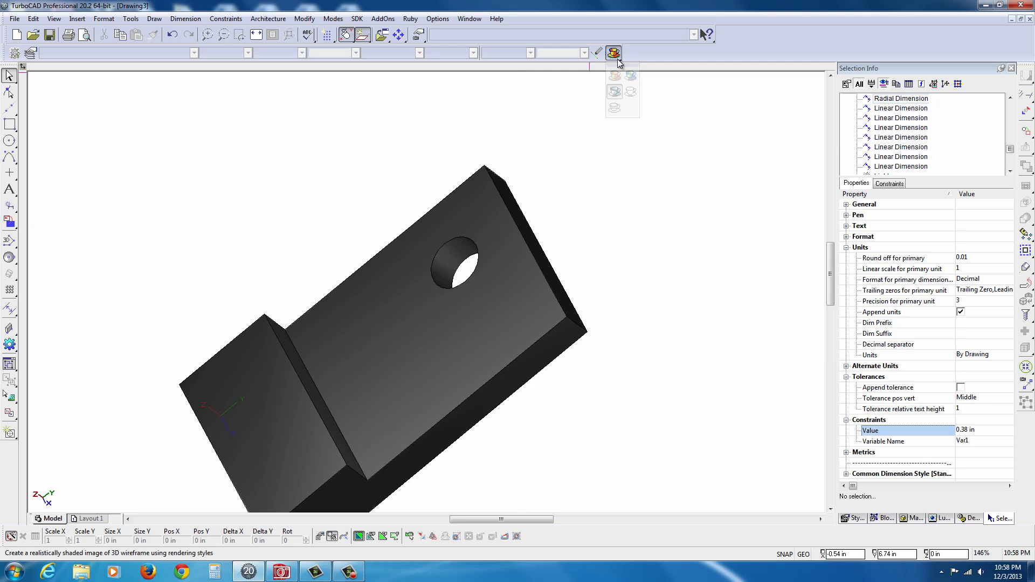
click(615, 92)
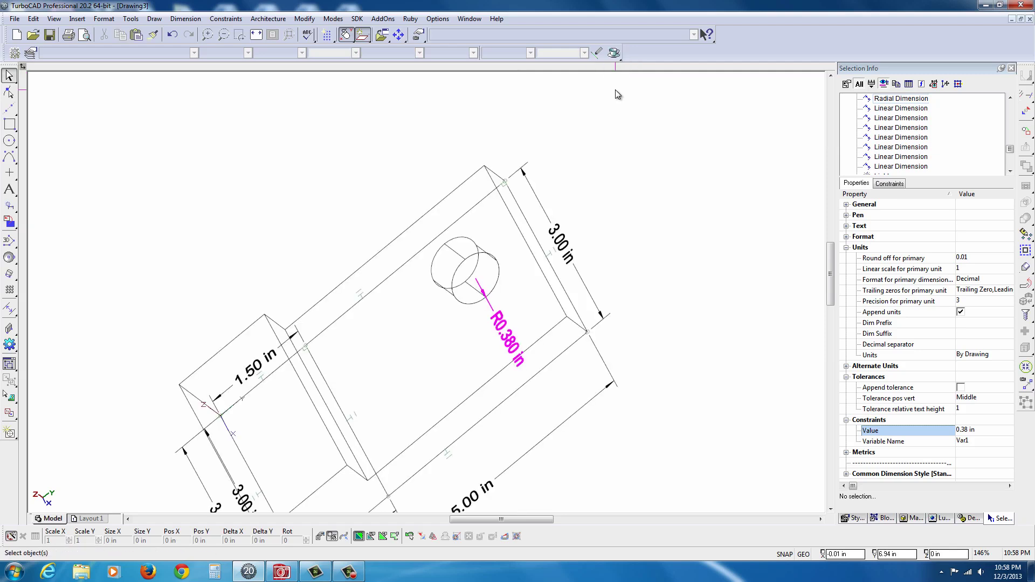
click(613, 54)
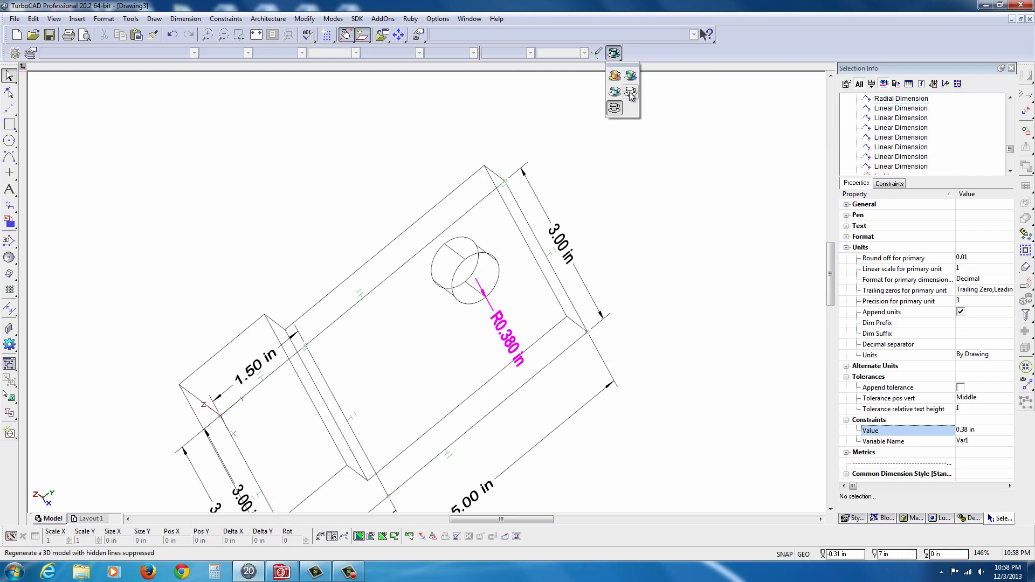
click(630, 92)
middle_drag(554, 209, 570, 183)
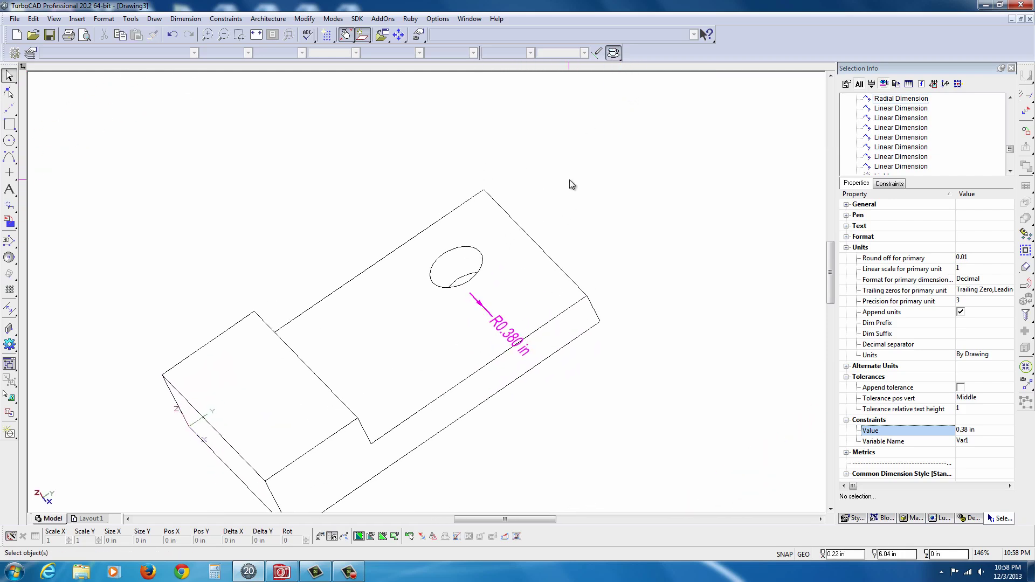
click(613, 53)
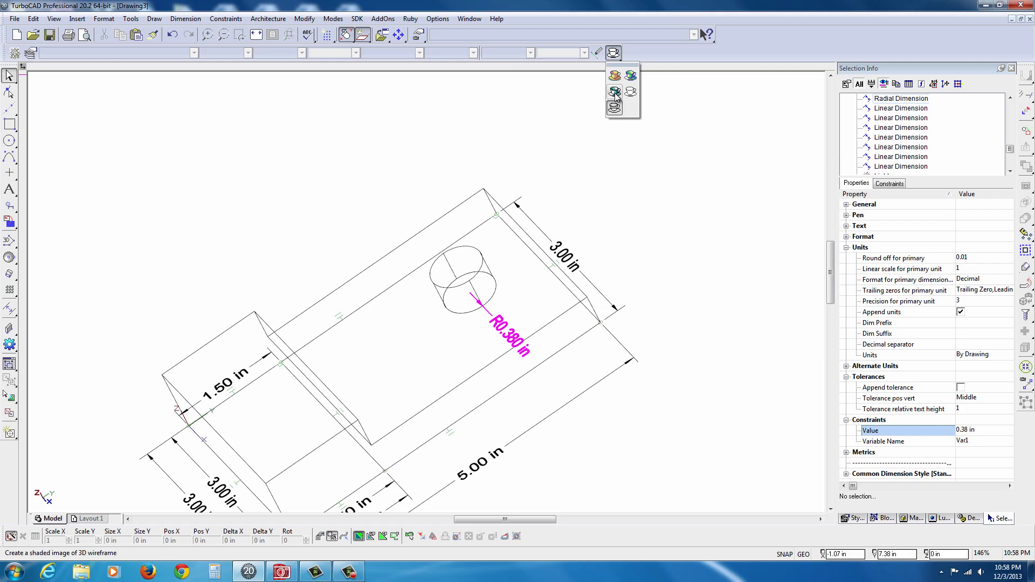
click(615, 94)
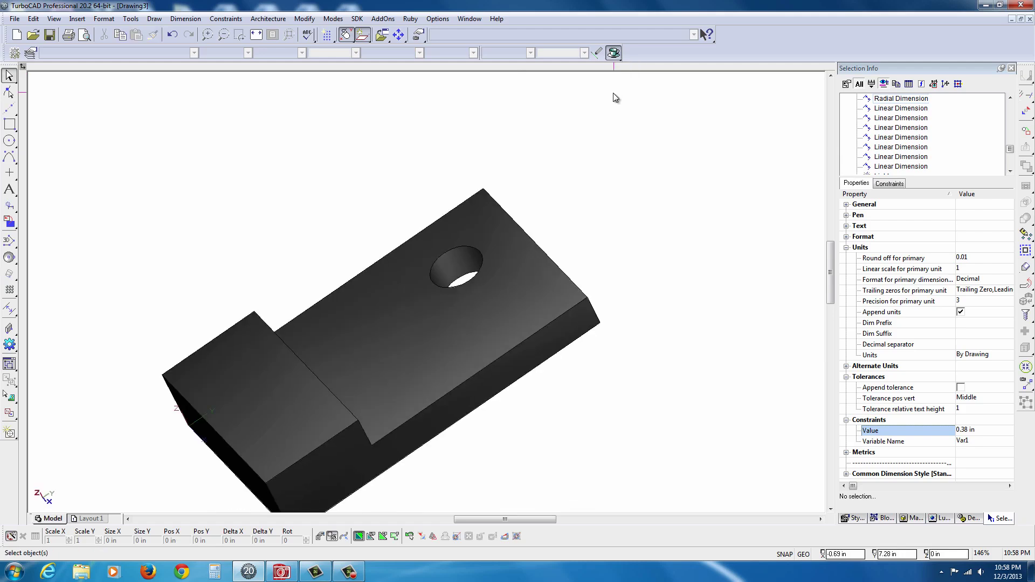
Render the part realistically with the Standard rendering style and orbit to inspect it.
click(613, 53)
click(630, 77)
click(614, 54)
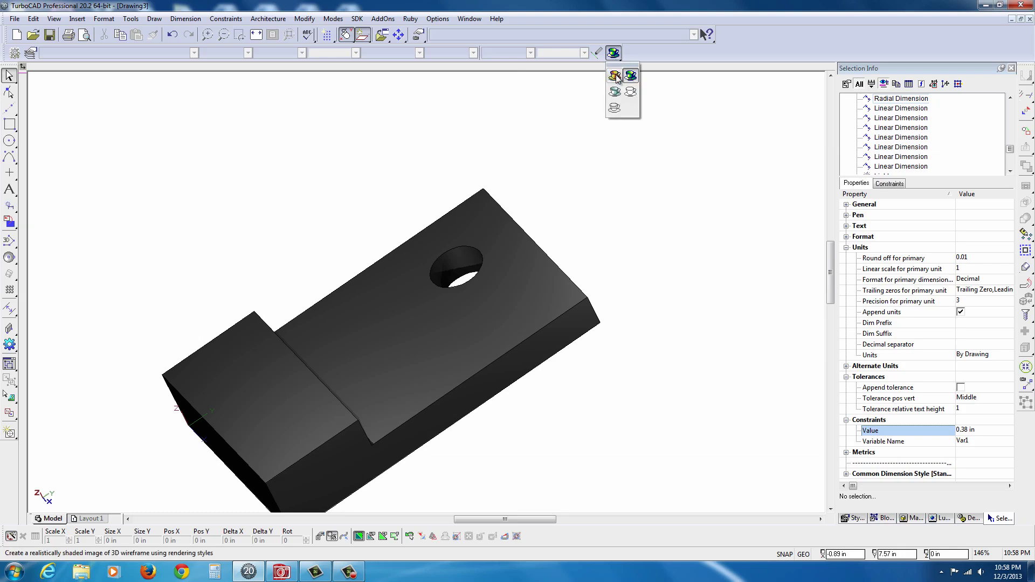
click(615, 76)
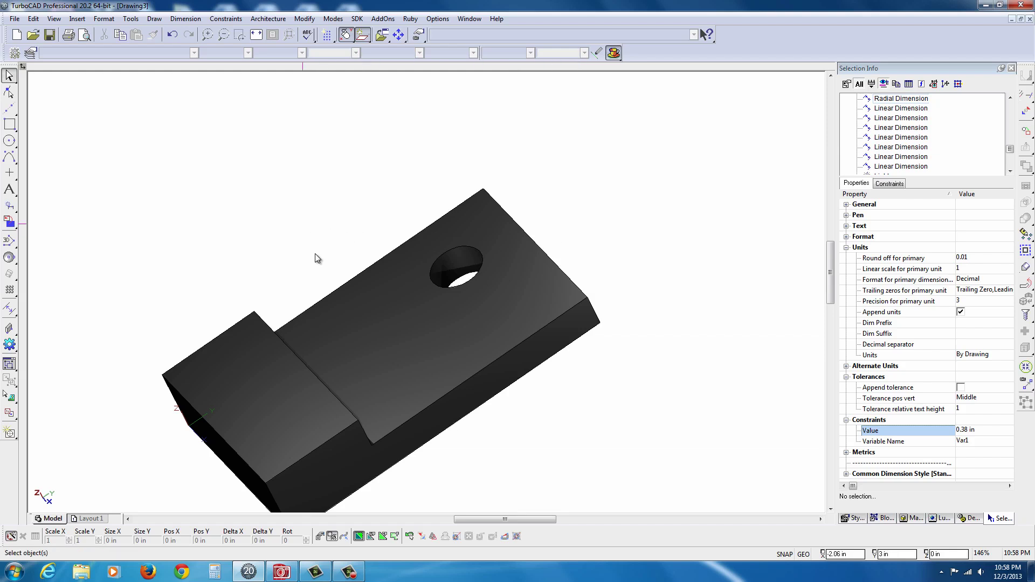
shift+middle_drag(348, 268, 318, 356)
scroll(431, 305, up, 3)
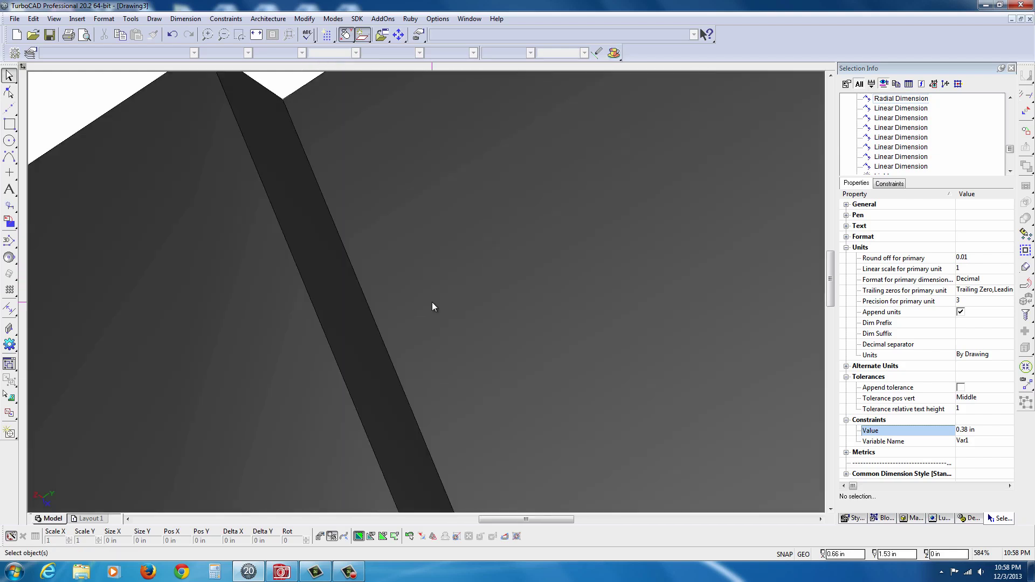
scroll(438, 338, down, 5)
scroll(430, 293, up, 2)
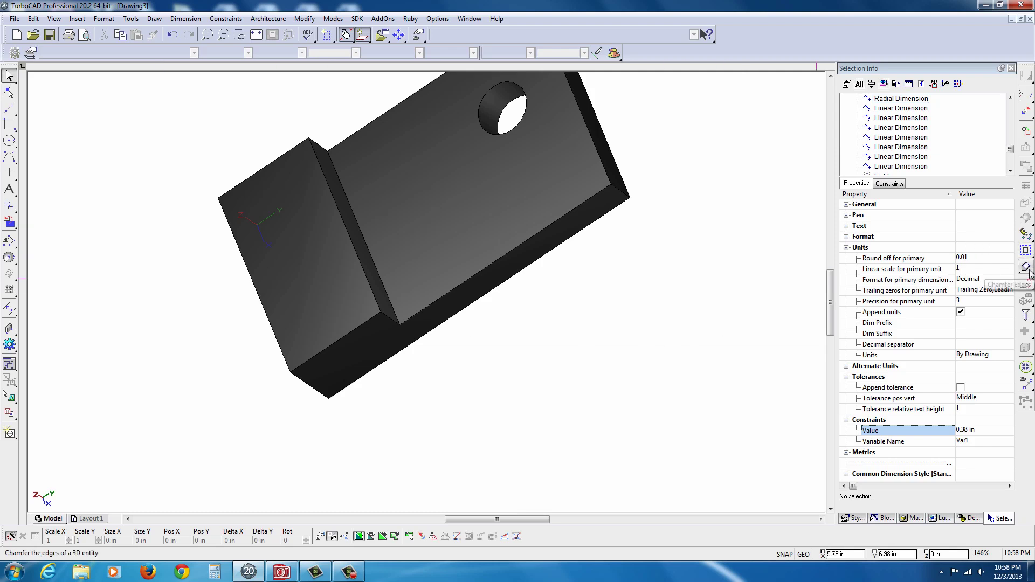
Start Fillet Edges with the start radius set to 0.75 in.
click(1027, 267)
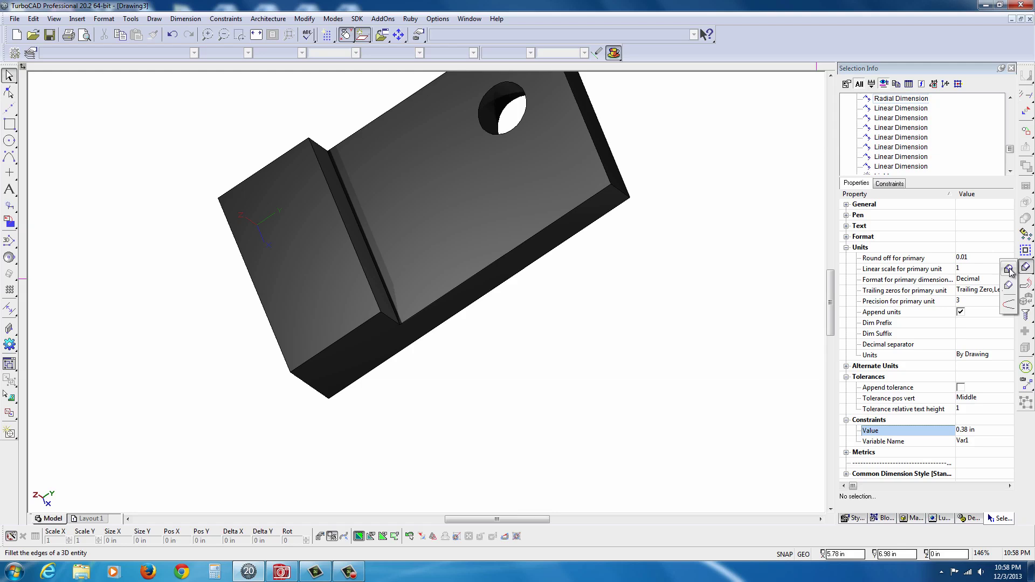
click(1009, 269)
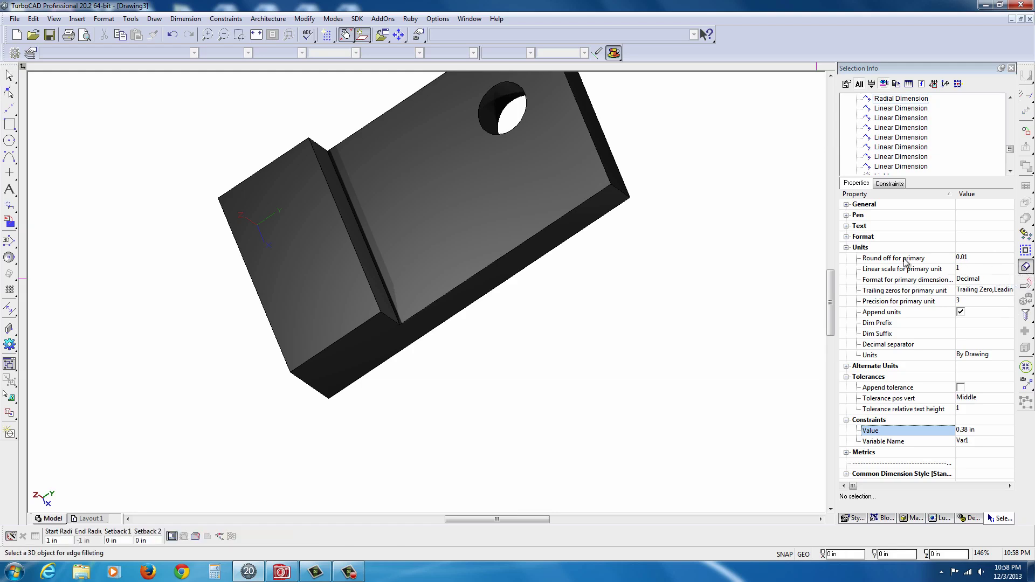
click(56, 540)
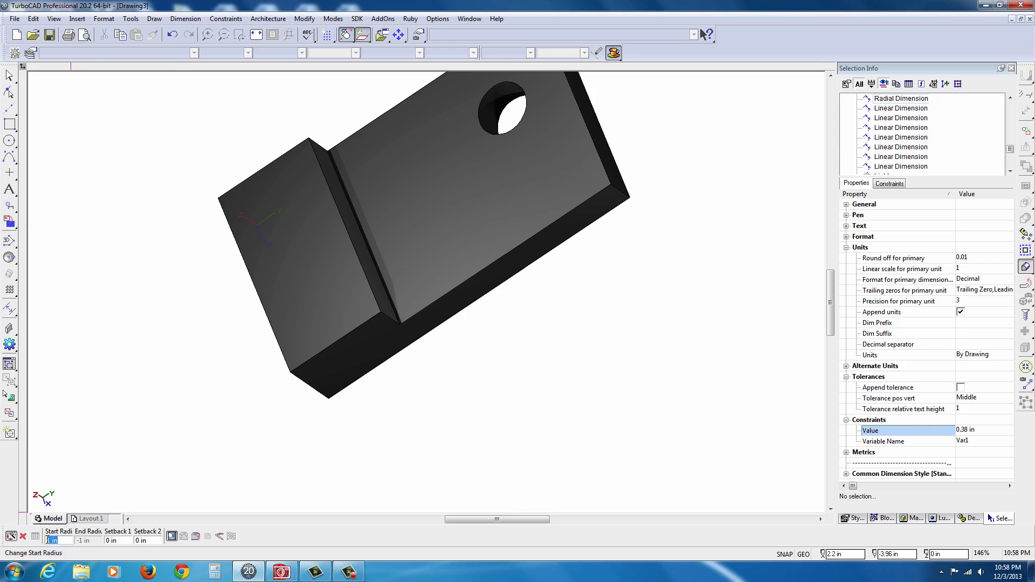
key(BackSpace)
key(Return)
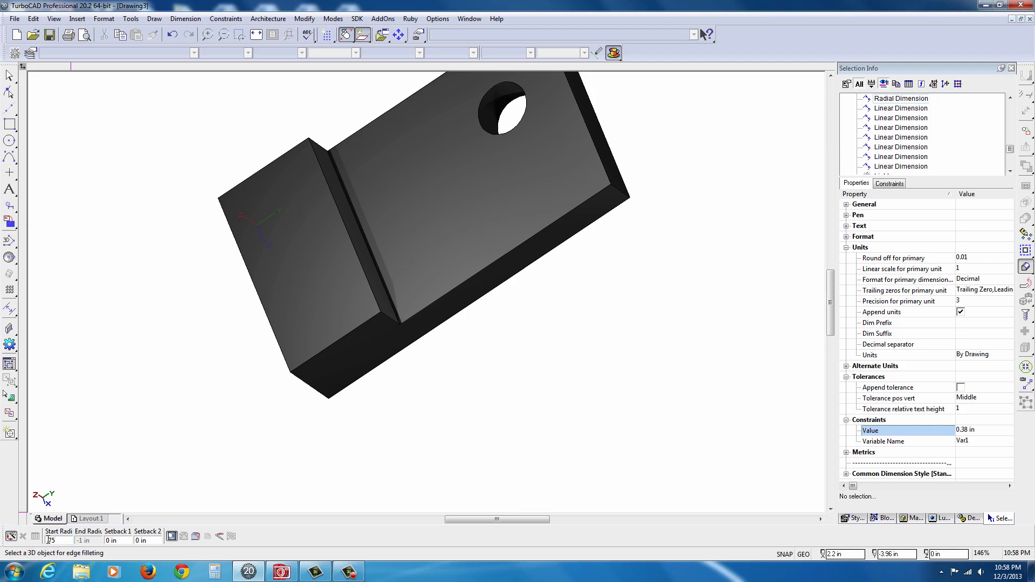
Fillet the block-to-plate edge and the plate's outer corner edge, then orbit to inspect.
click(387, 317)
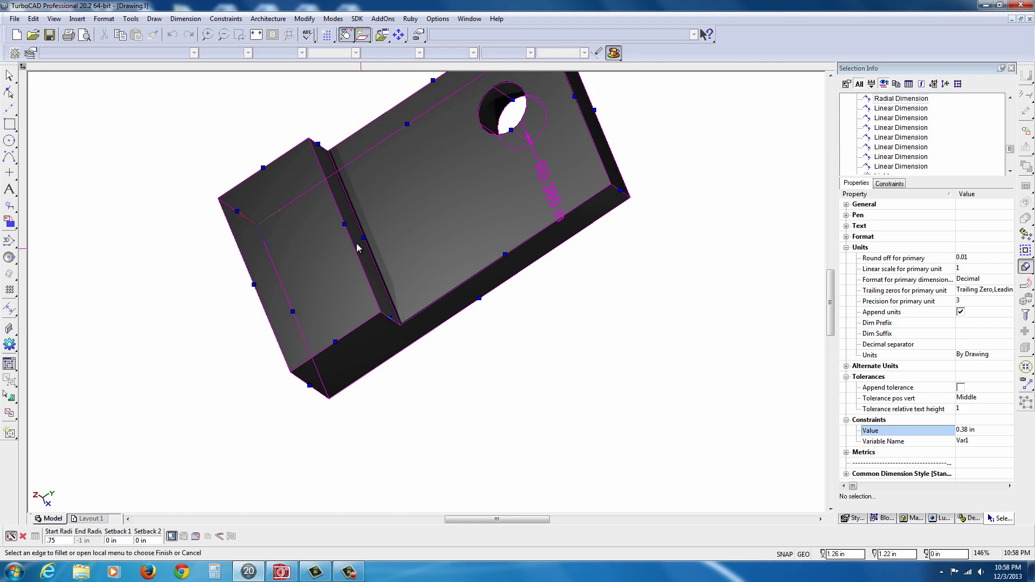
click(389, 322)
click(621, 195)
click(232, 536)
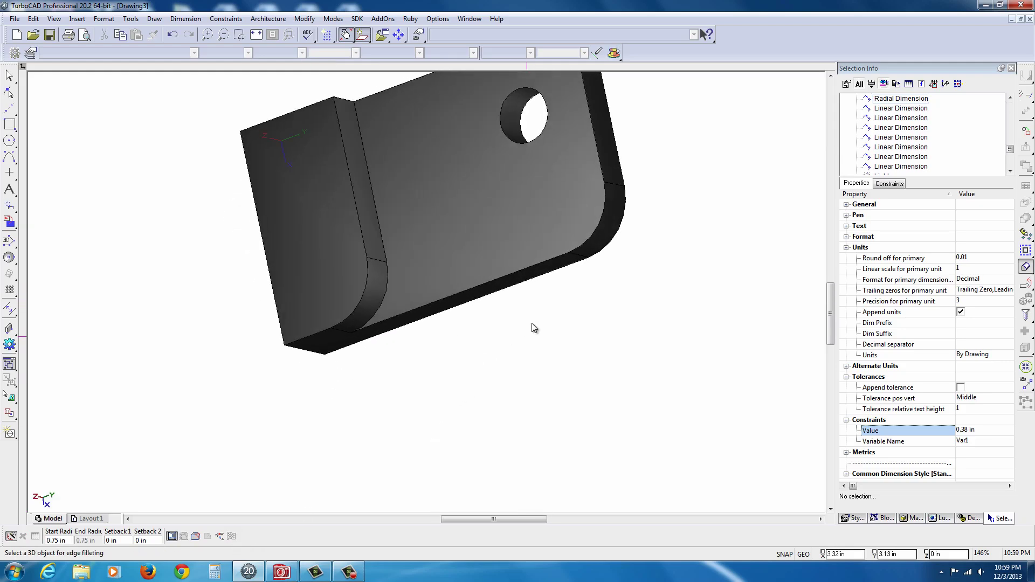
scroll(401, 232, up, 2)
scroll(401, 237, down, 4)
middle_drag(381, 335, 304, 343)
scroll(425, 292, up, 2)
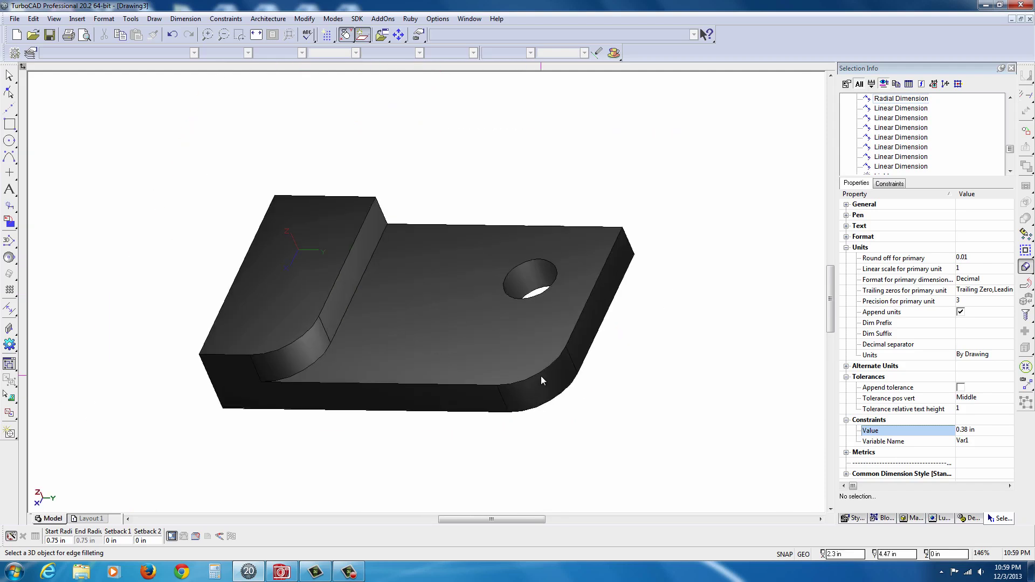
Chamfer the raised block's top edge and the plate's right top edge with a 0.125 in offset.
click(1029, 274)
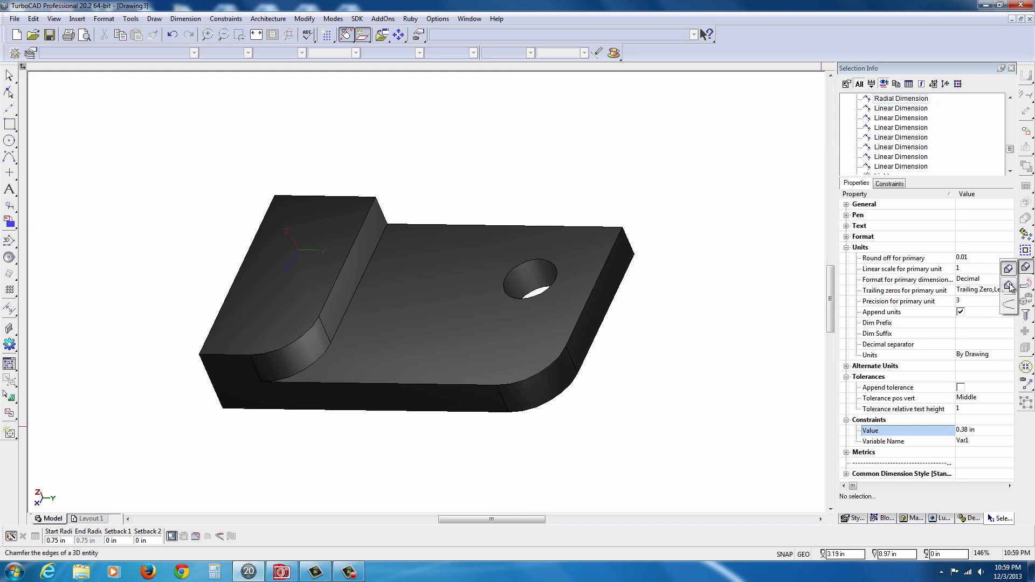
click(1009, 286)
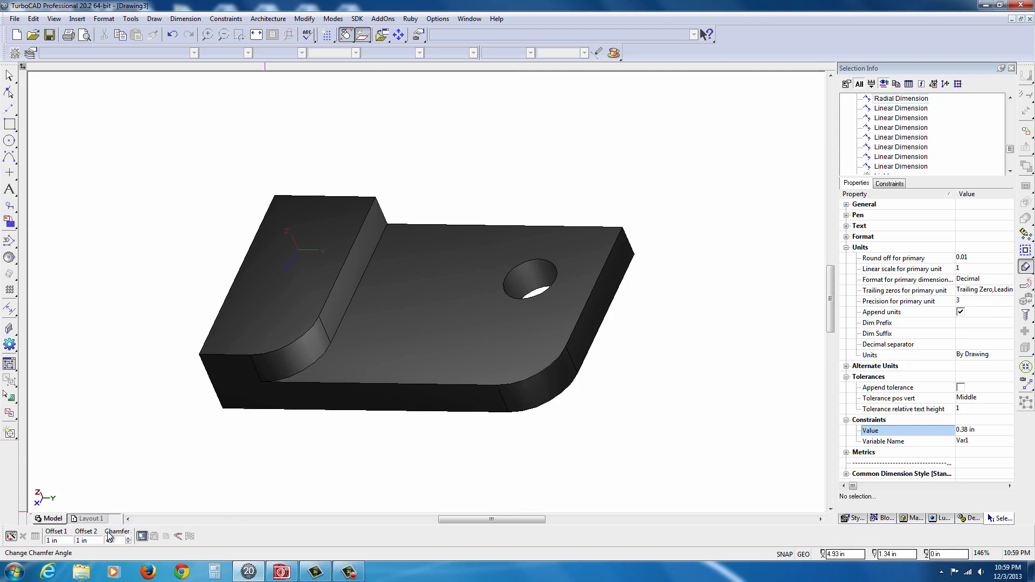
double_click(43, 538)
text(.125)
click(340, 272)
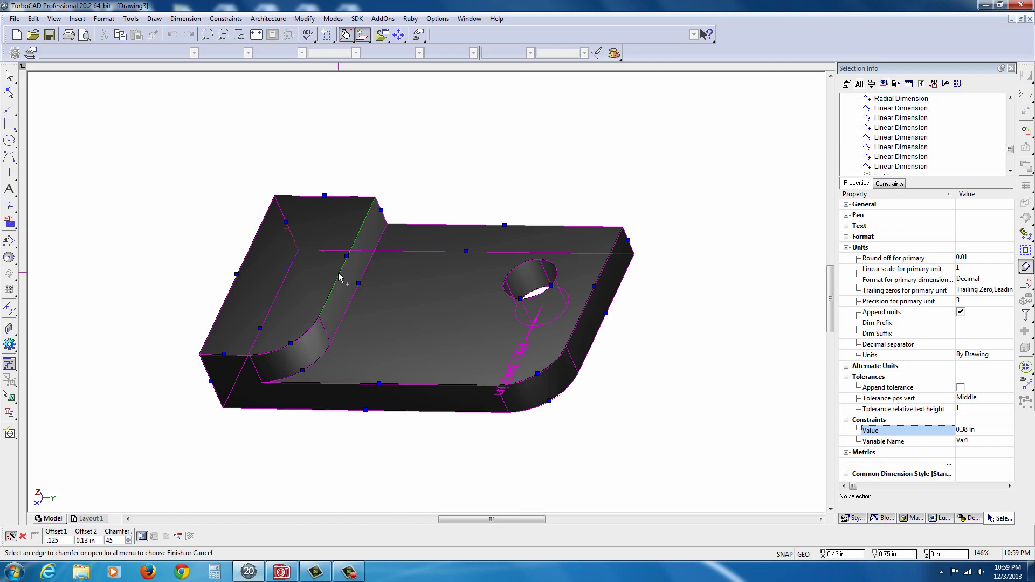
click(339, 272)
key(Return)
click(581, 325)
click(190, 536)
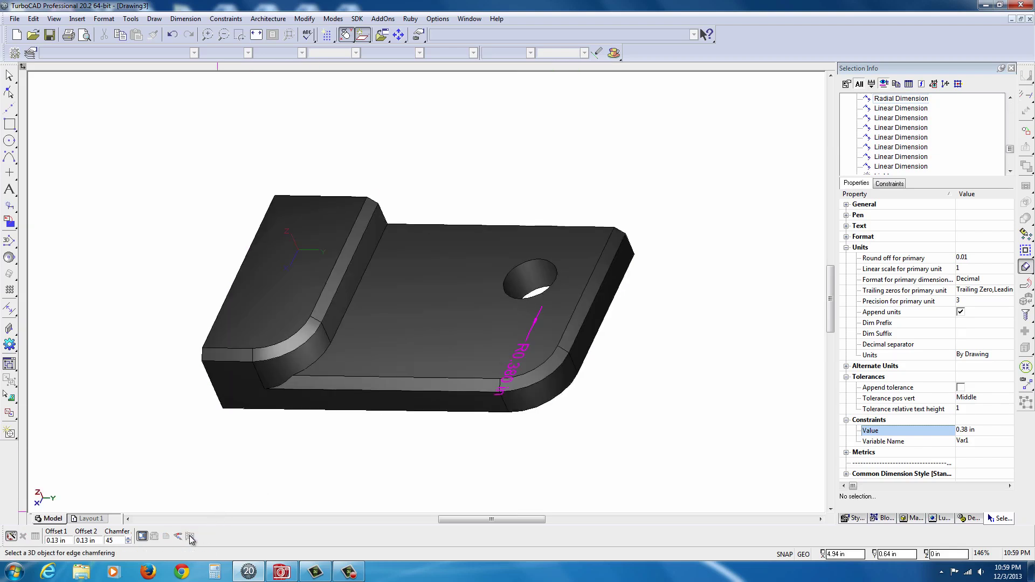
shift+middle_drag(600, 322, 432, 455)
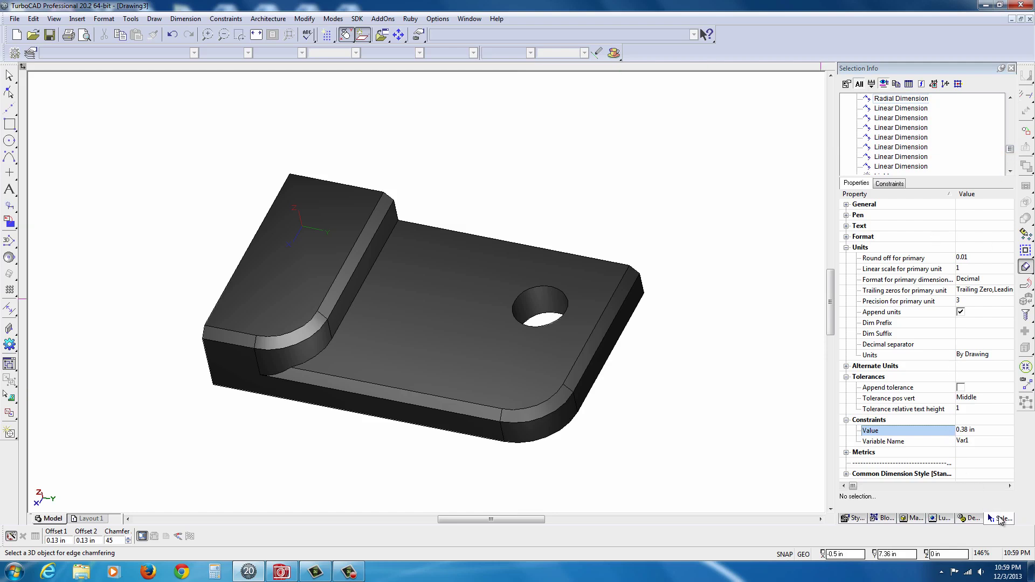
In Selection Info, set the Fillet's second edge Radius1 to 1 in.
drag(1010, 154, 1011, 169)
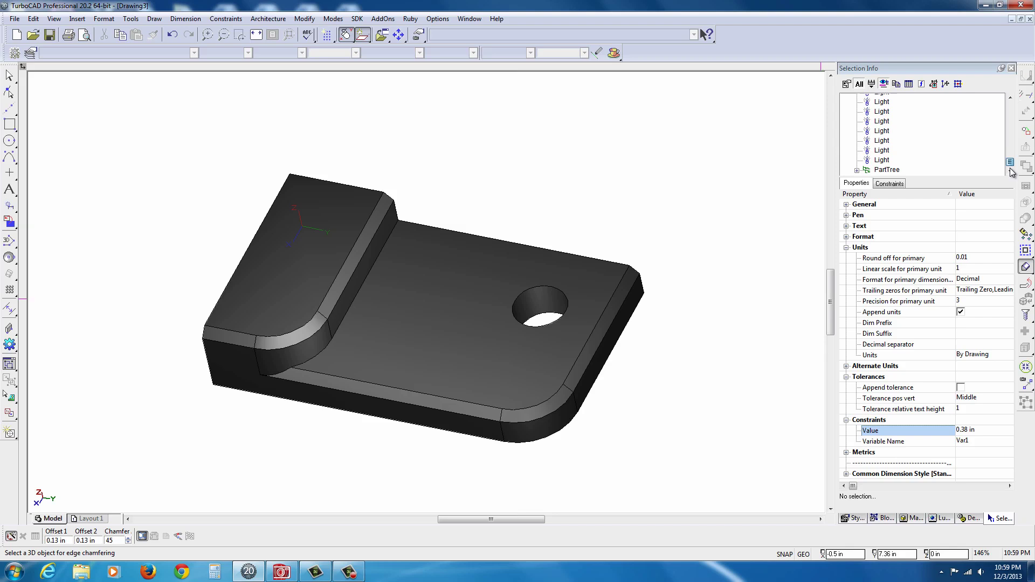
click(856, 171)
scroll(1007, 168, down, 1)
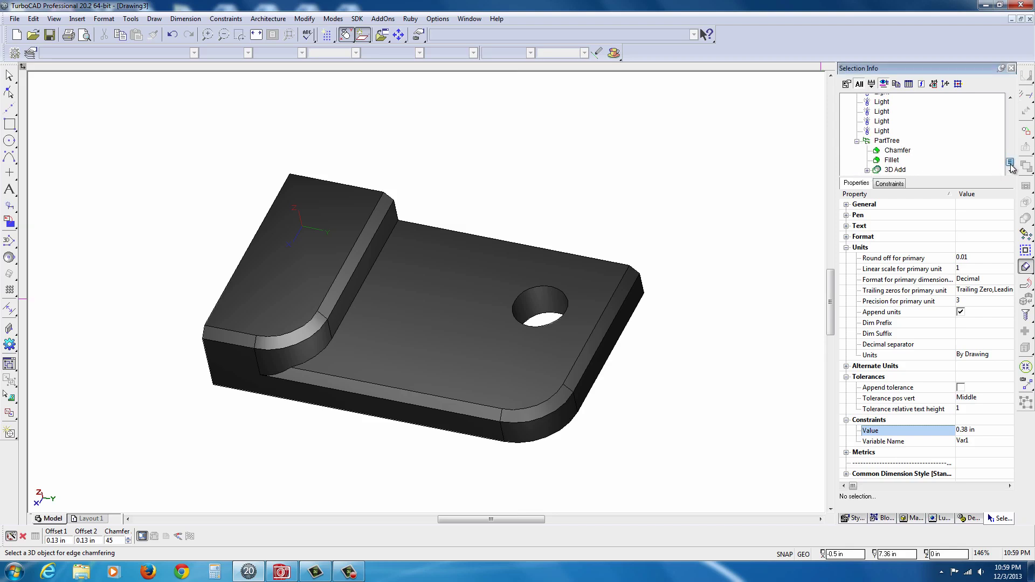
click(892, 161)
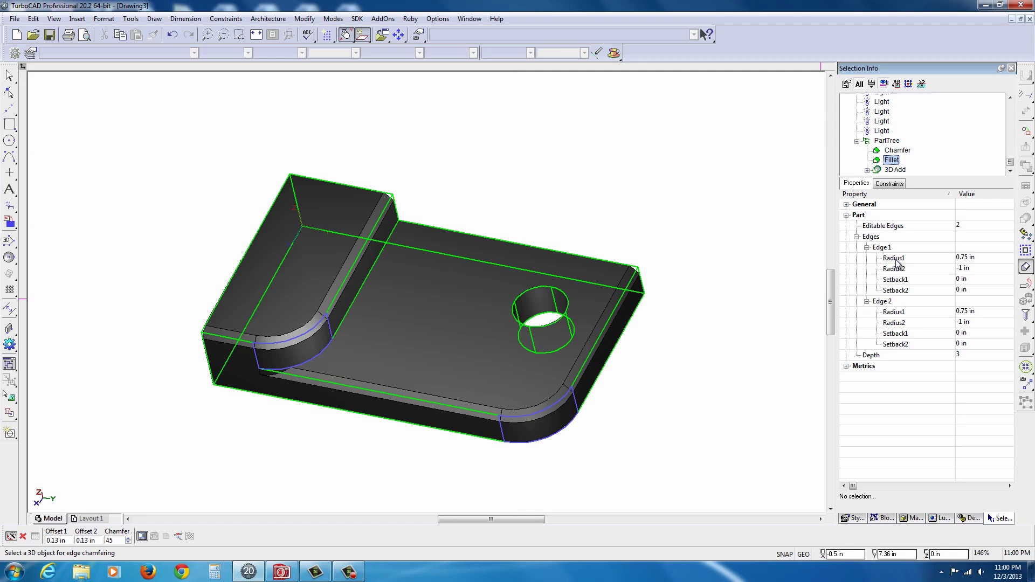
click(965, 313)
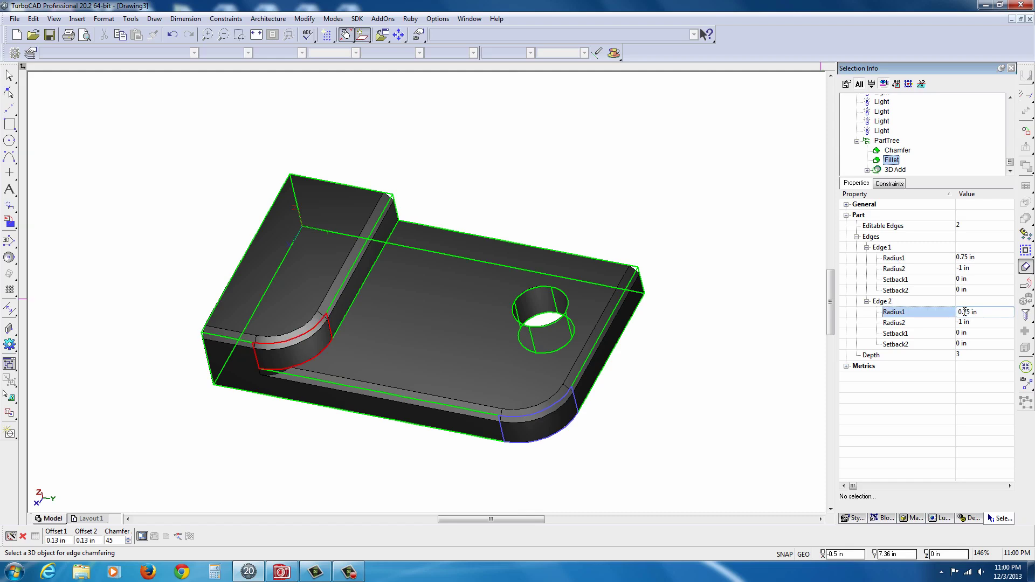
text(1)
key(Return)
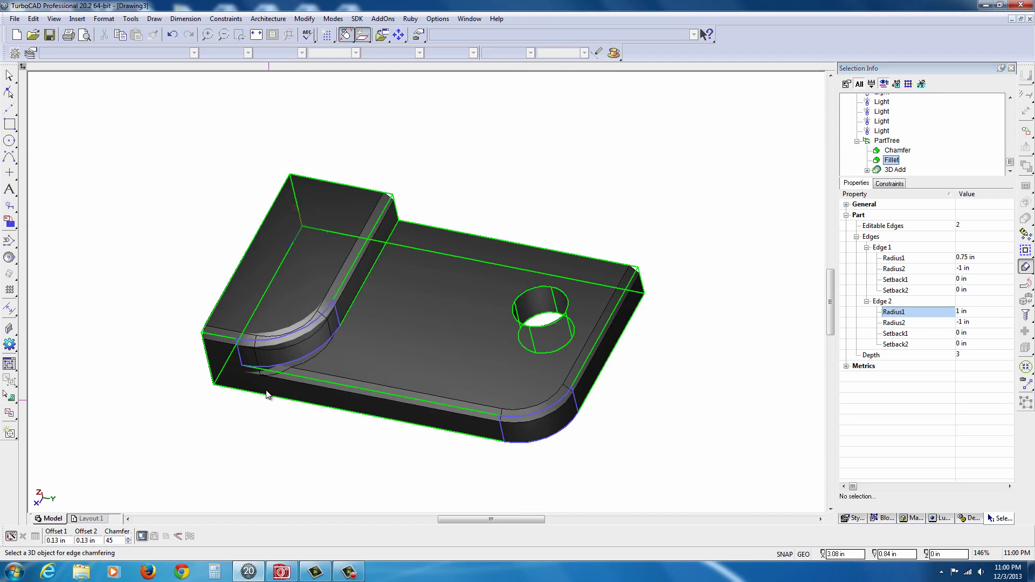
Inspect the larger fillet, undo it back to 0.75 in, and exit the command.
click(286, 435)
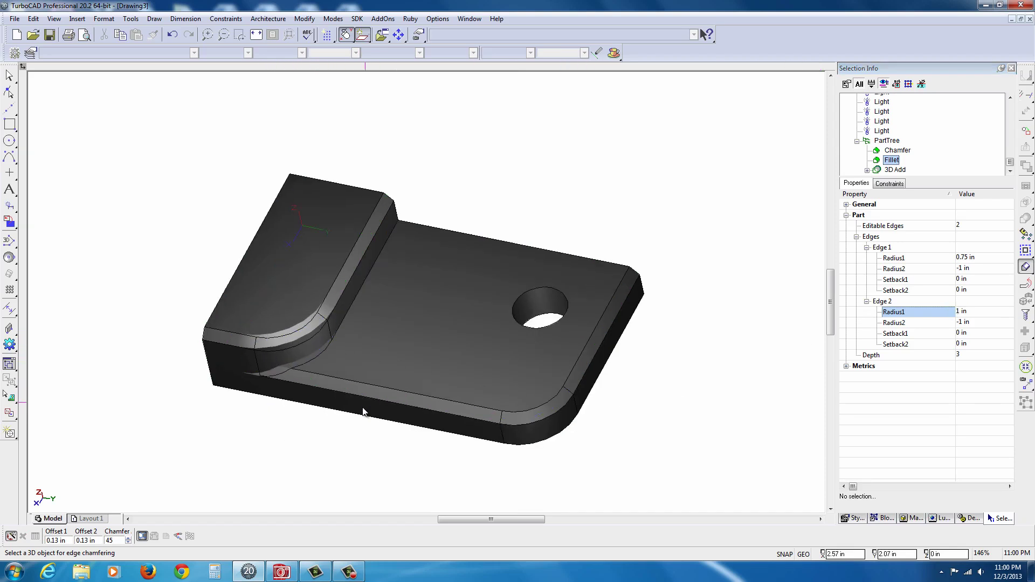
middle_drag(382, 419, 346, 418)
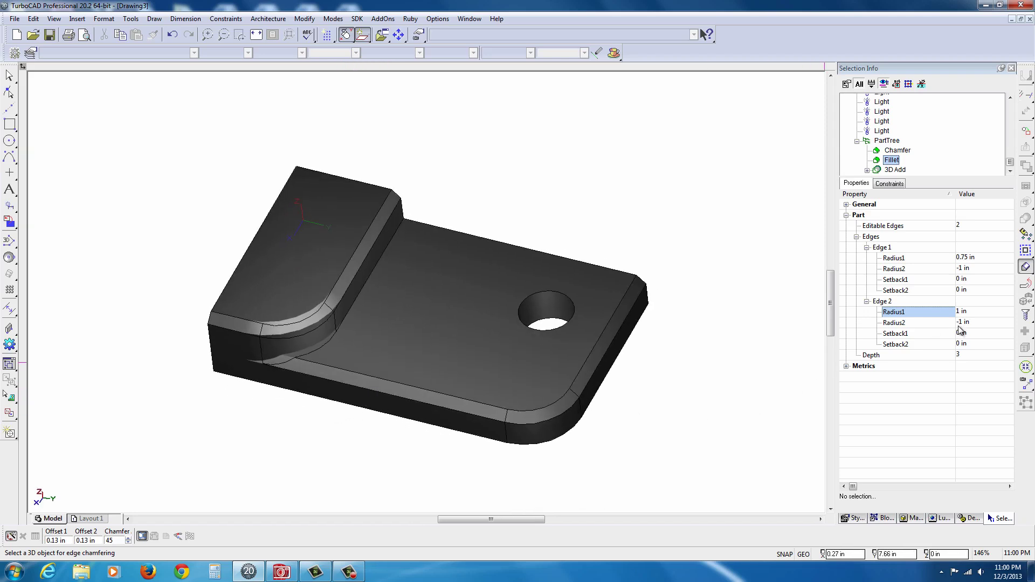
click(172, 35)
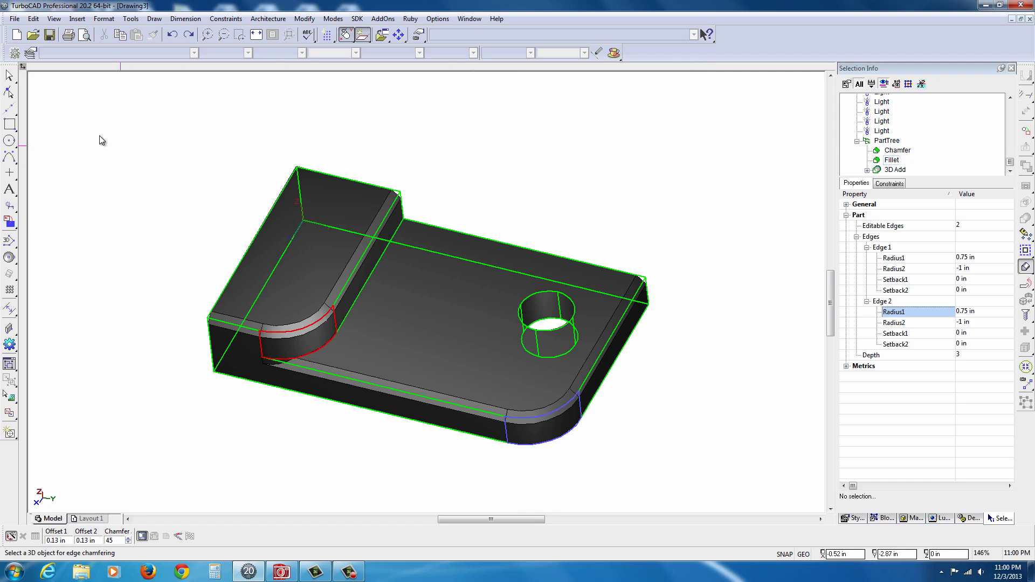
key(Escape)
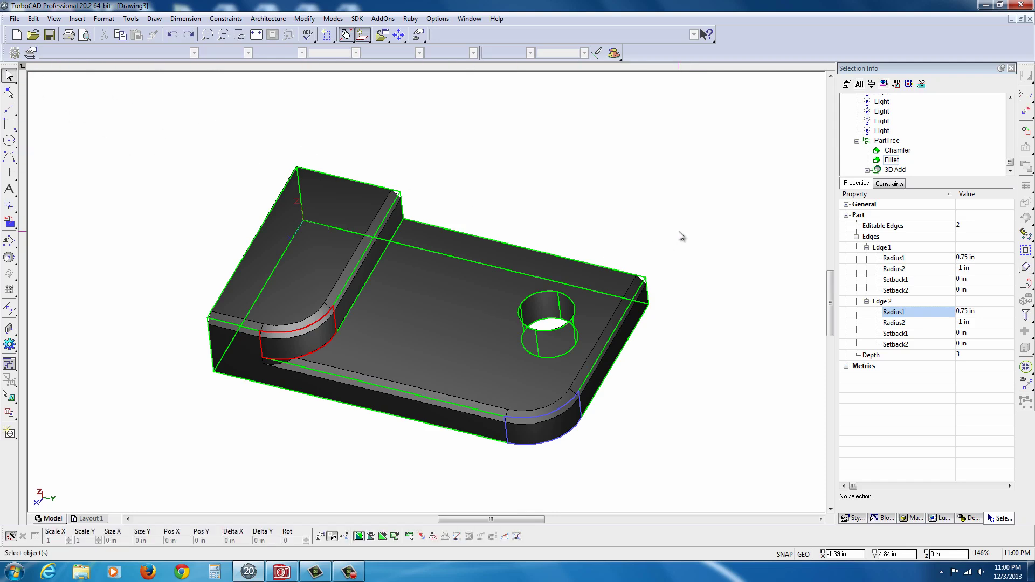
Set material thumbnails to 3D Border and Dark Shadow, then drag Metals' Polished Brass onto the plate.
middle_drag(700, 285, 567, 439)
middle_drag(512, 357, 510, 394)
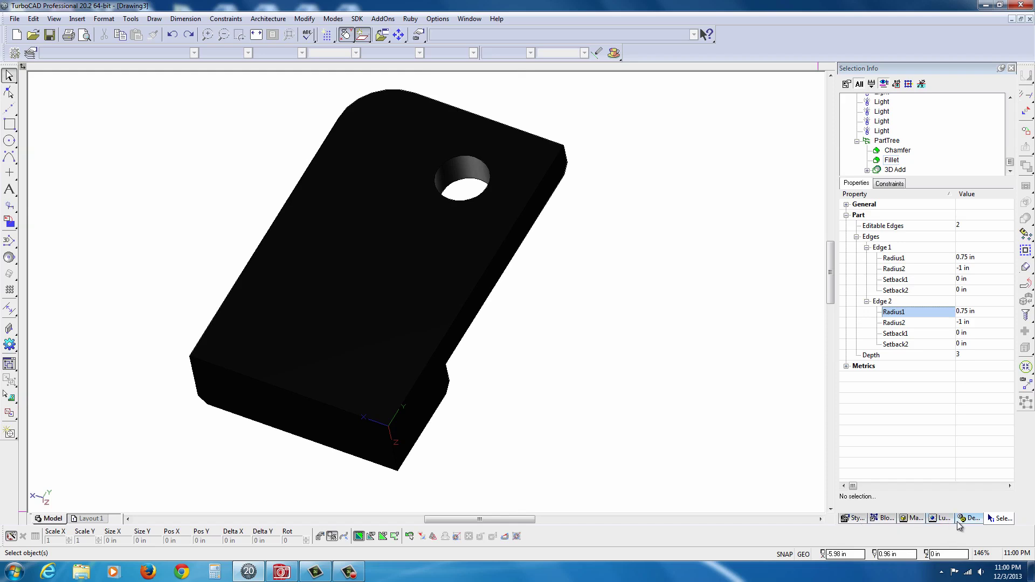
click(914, 518)
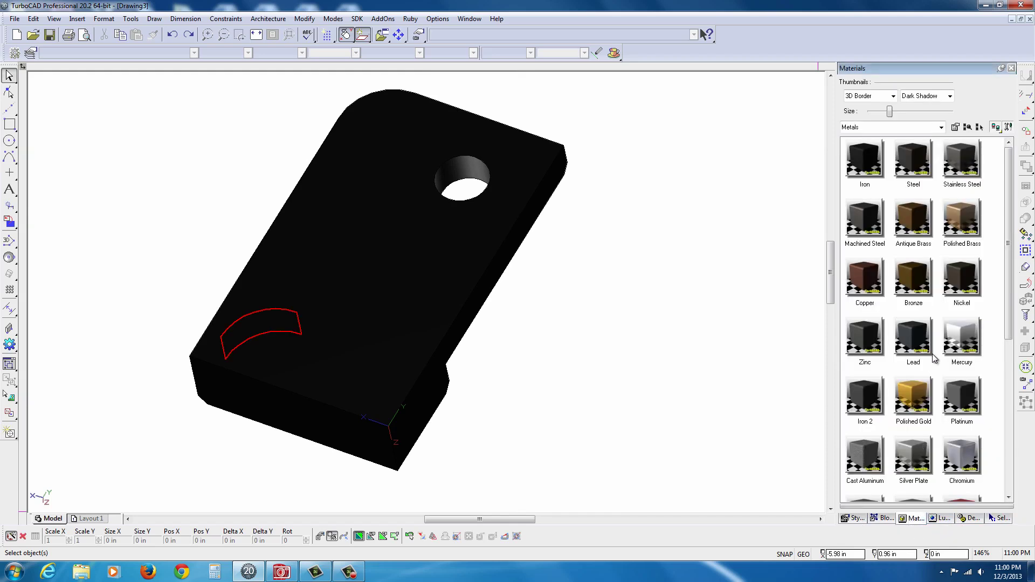
click(894, 97)
click(894, 96)
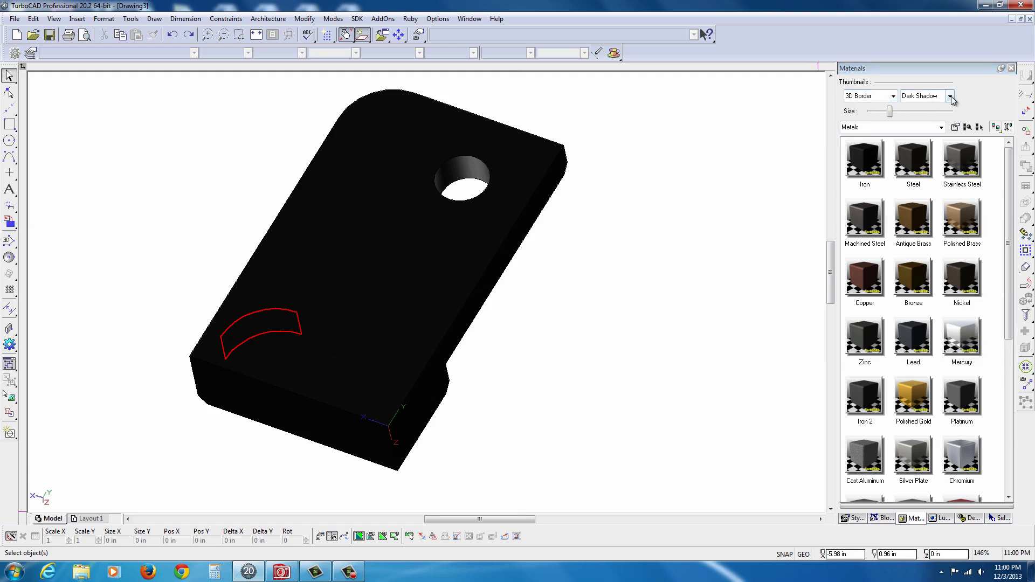
click(950, 96)
click(953, 97)
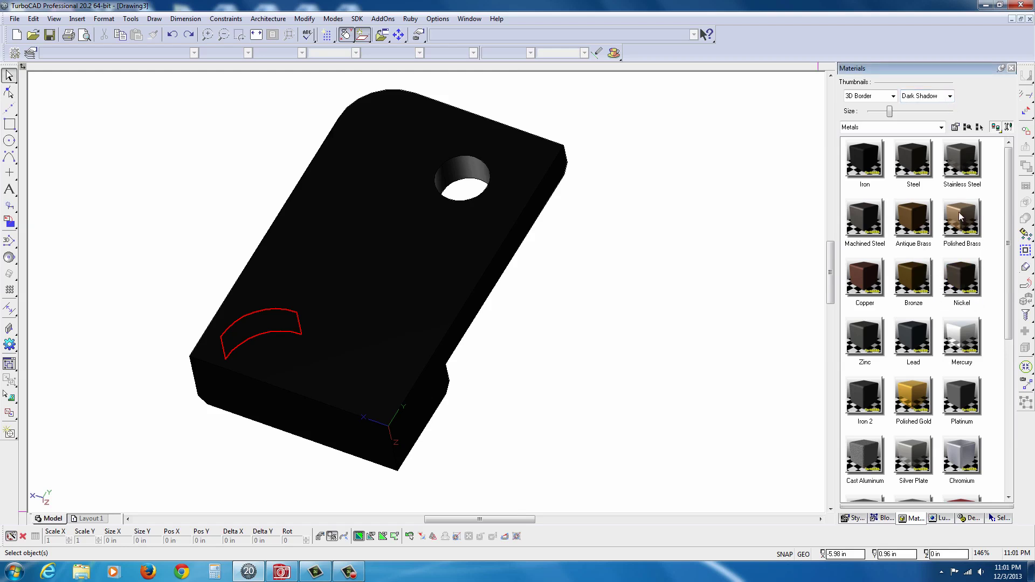
drag(963, 220, 440, 256)
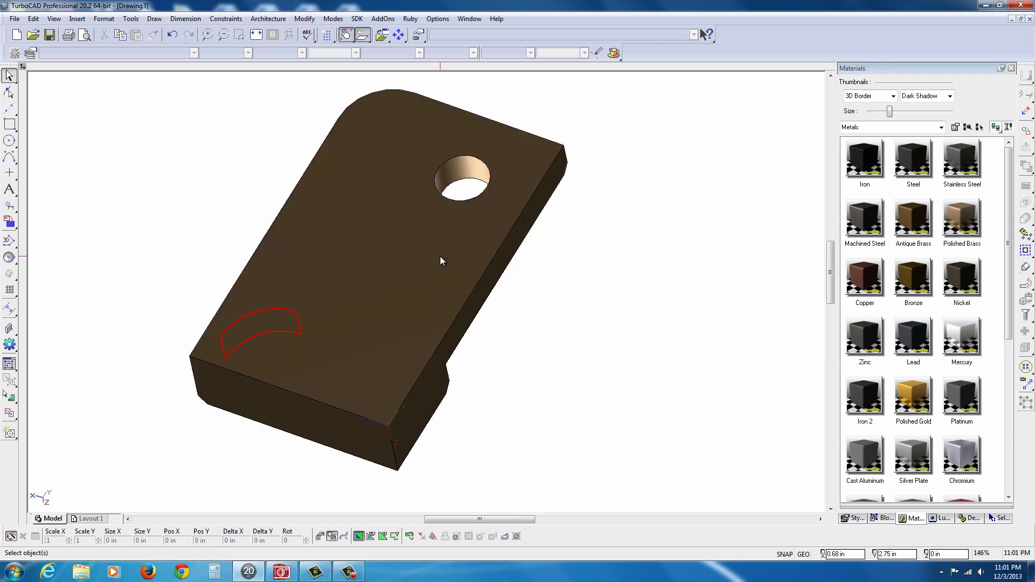
middle_drag(470, 352, 596, 409)
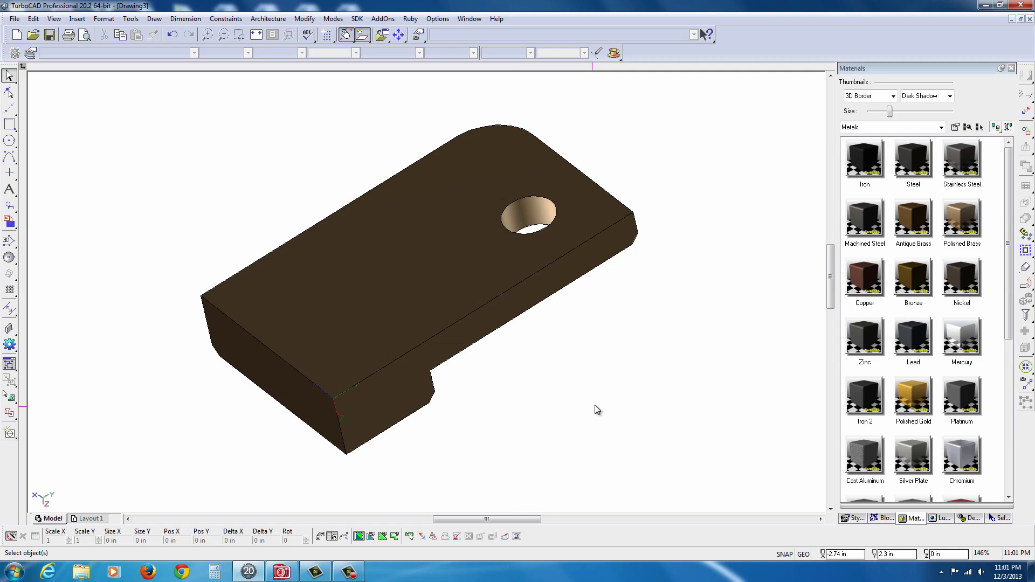
Start the Shell tool from Selection Info with a 0.06 in thickness.
click(994, 519)
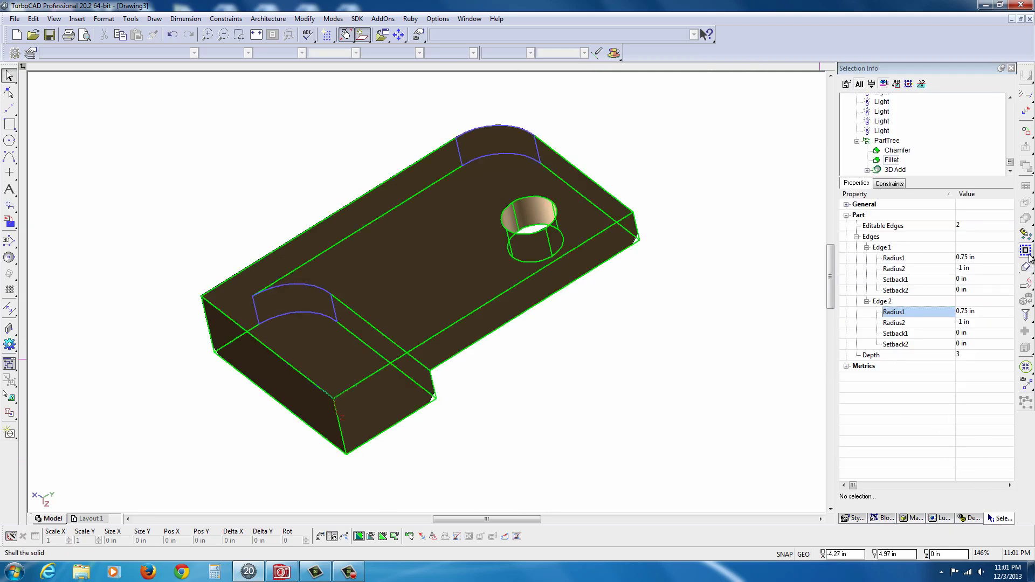
drag(1030, 258, 1008, 349)
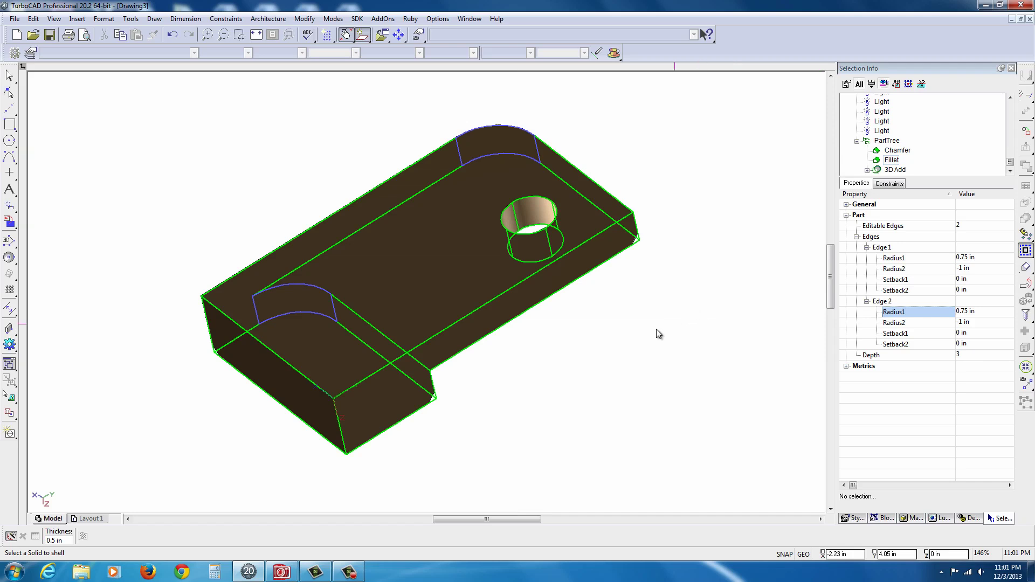
drag(66, 541, 44, 539)
text(06)
Pick the plate as the solid and its top face to leave open, then finish.
click(371, 345)
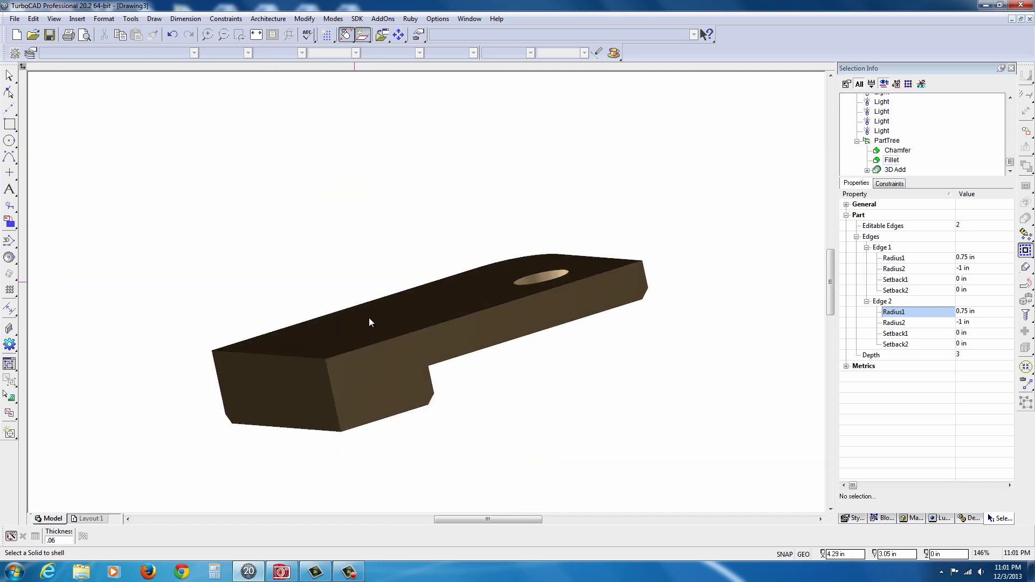
click(309, 300)
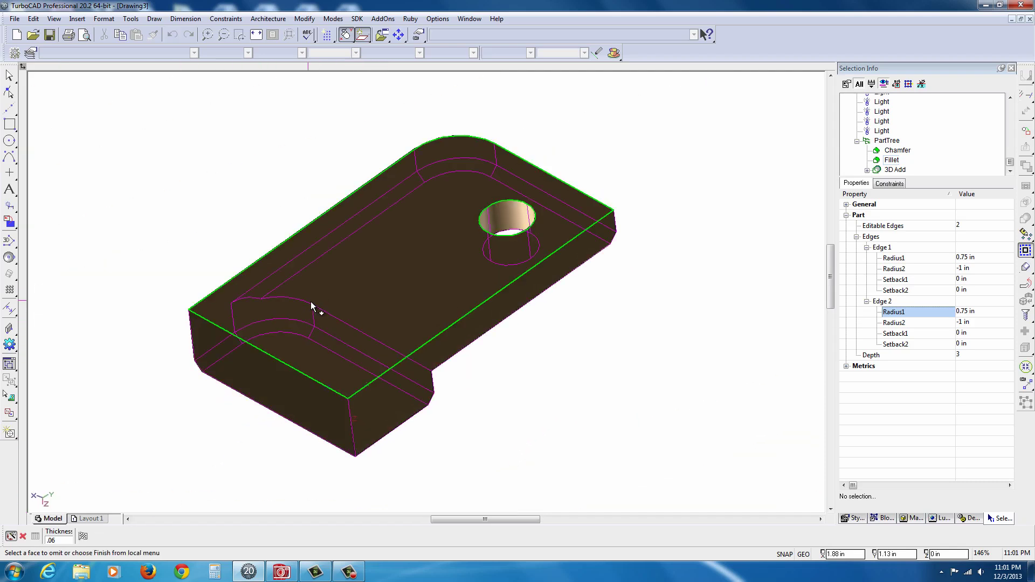
click(330, 322)
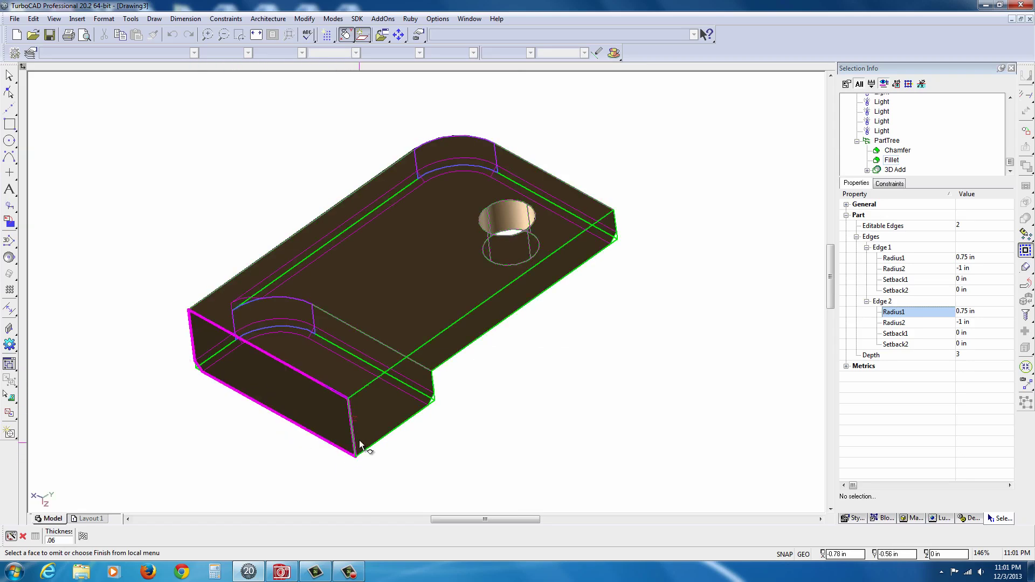
click(383, 298)
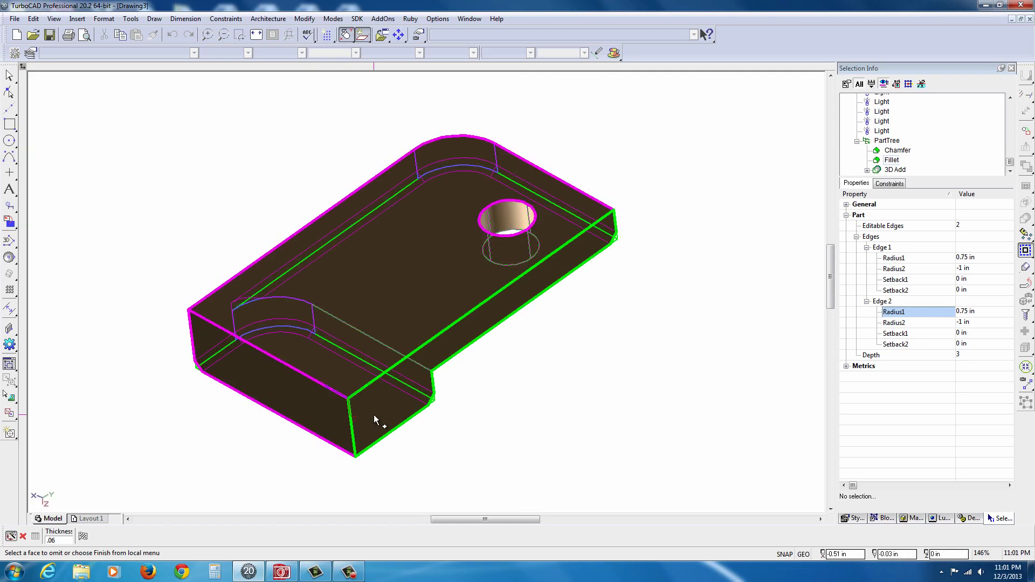
click(357, 364)
click(345, 372)
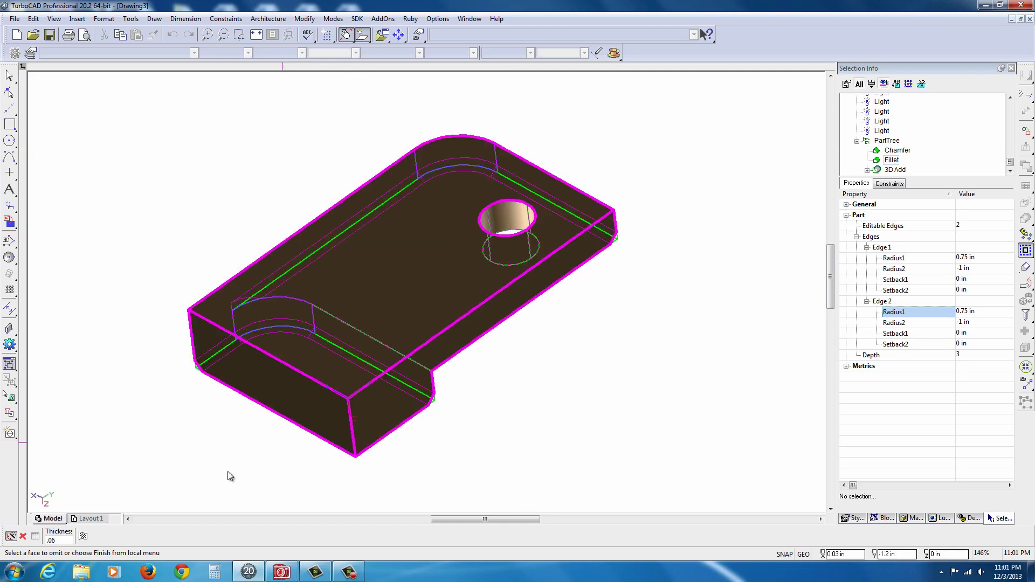
click(83, 535)
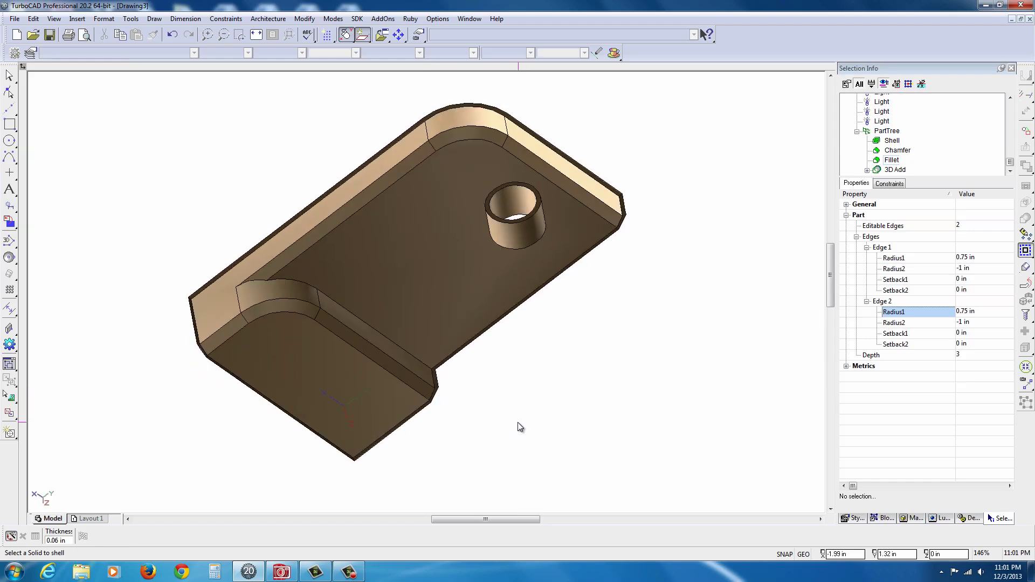
mouse_move(491, 384)
middle_down()
mouse_move(448, 309)
mouse_move(309, 372)
mouse_move(421, 453)
mouse_move(442, 372)
mouse_move(377, 377)
mouse_move(519, 327)
mouse_move(573, 404)
mouse_move(570, 435)
mouse_move(558, 443)
mouse_move(405, 375)
mouse_move(178, 196)
mouse_move(124, 183)
mouse_move(580, 403)
mouse_move(615, 398)
mouse_move(478, 318)
mouse_move(374, 434)
mouse_move(482, 313)
mouse_move(645, 446)
mouse_move(280, 353)
mouse_move(303, 291)
mouse_move(233, 196)
mouse_move(203, 232)
middle_up()
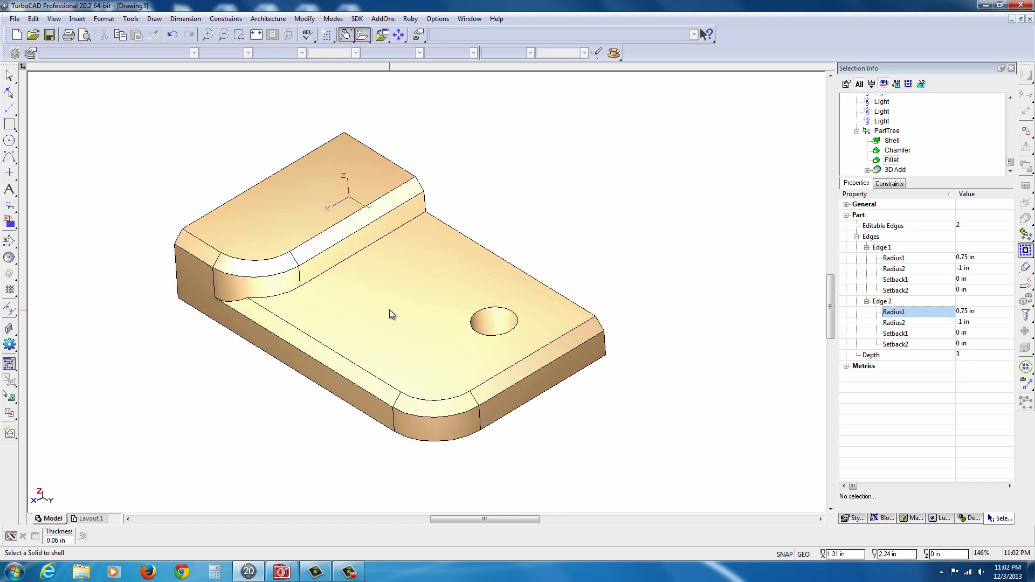
key(Right)
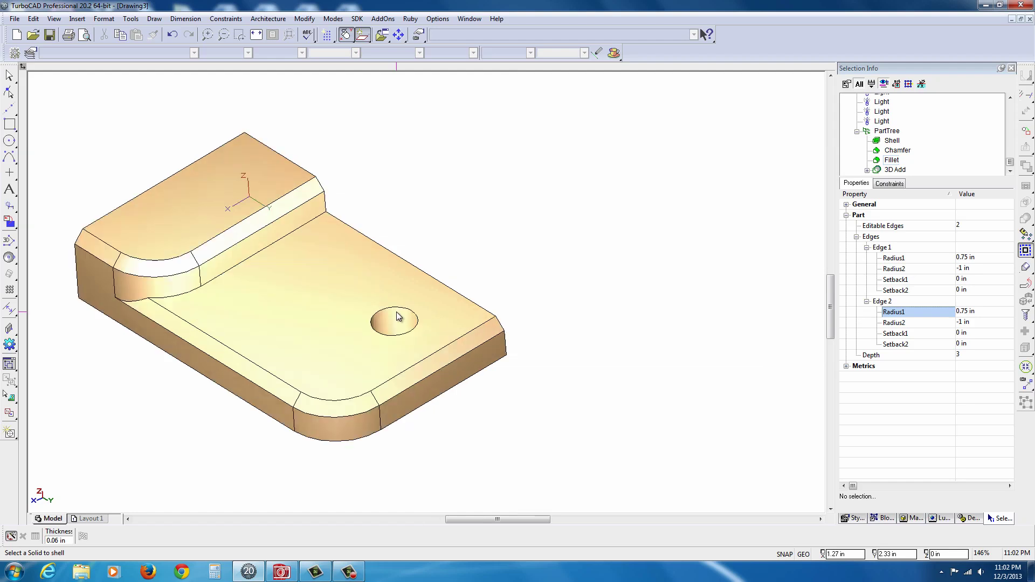
key(Left)
key(Left)
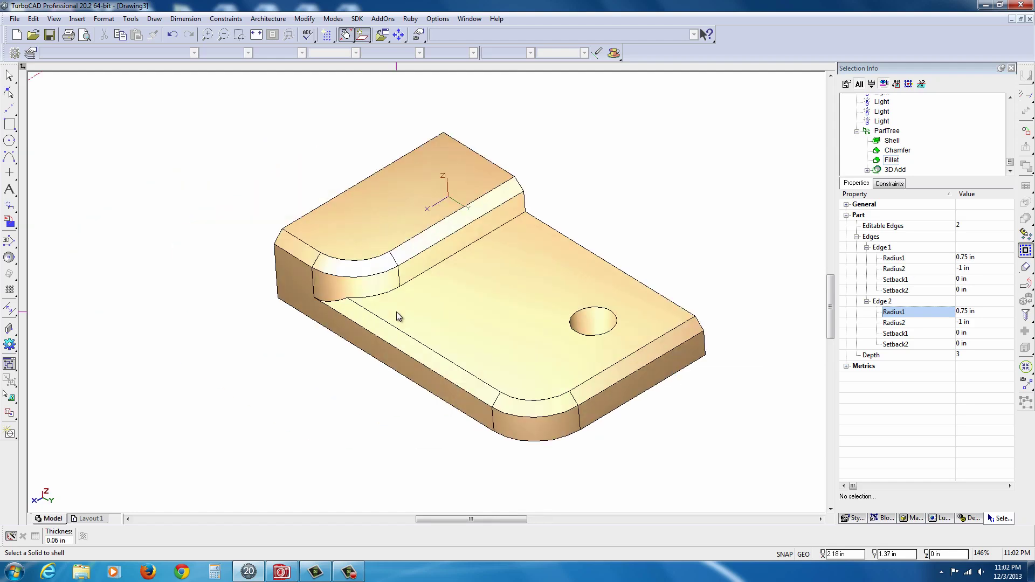
key(Left)
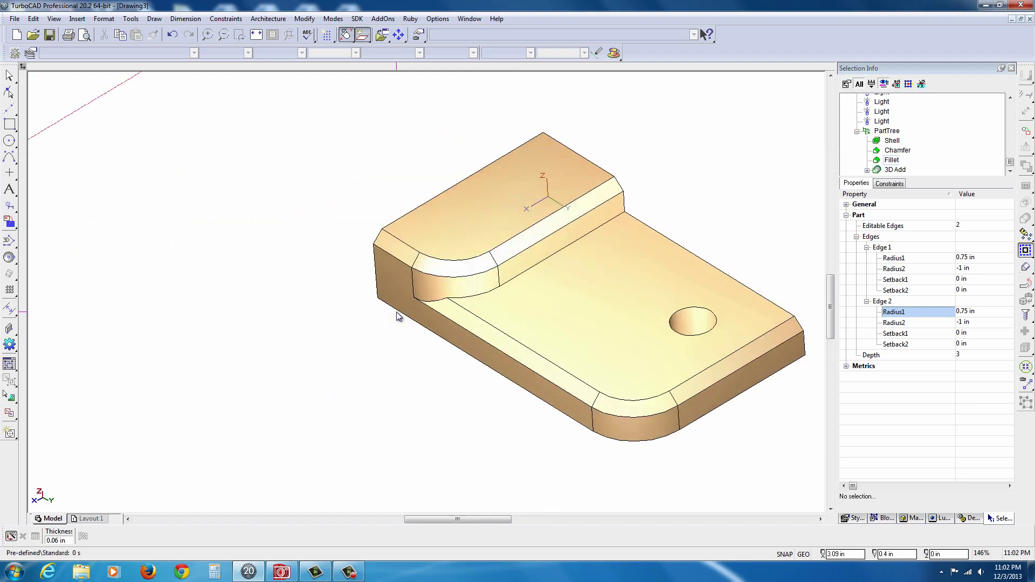
Switch the view to Front, then to NW Isometric.
click(404, 41)
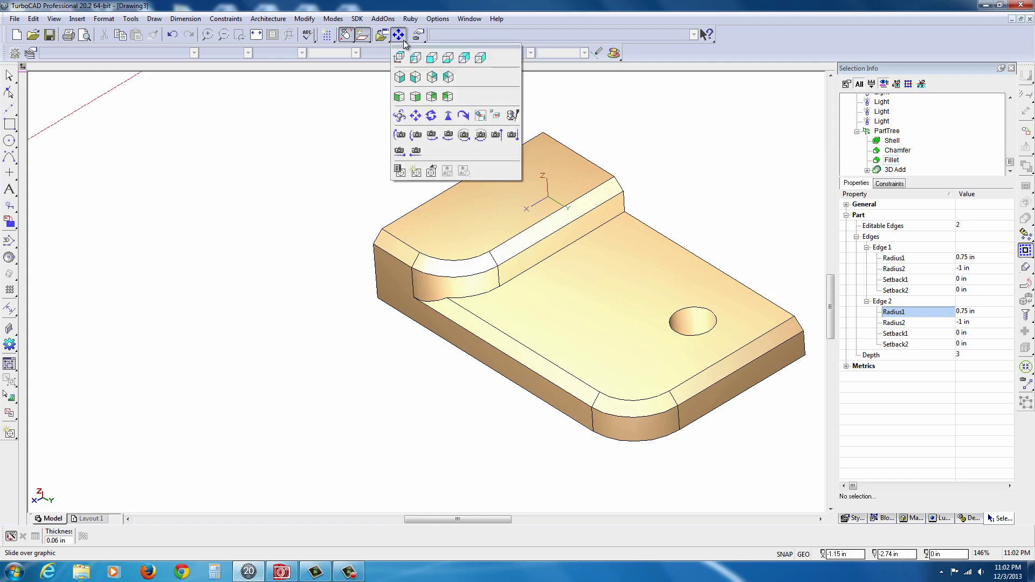
click(432, 57)
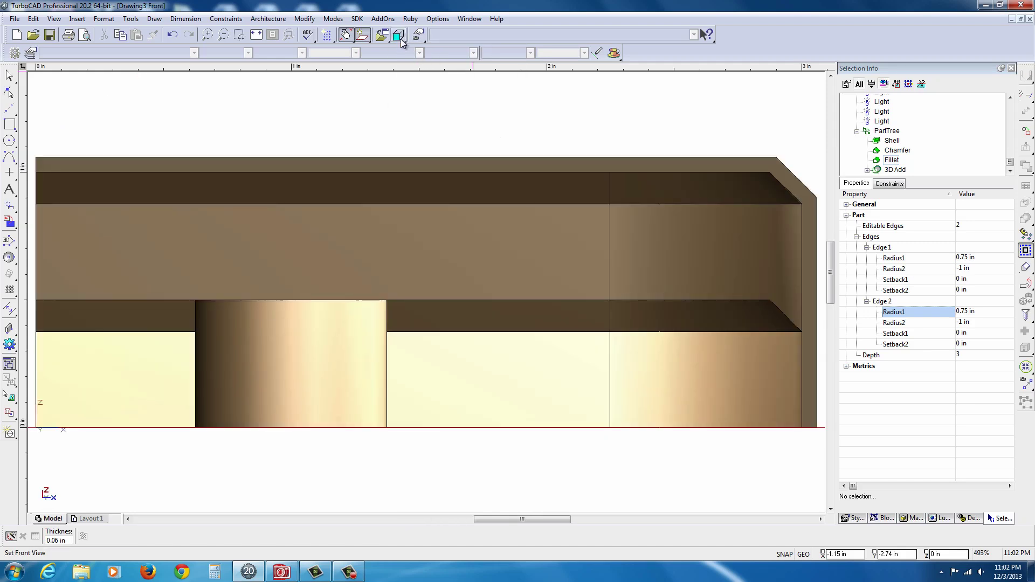
click(402, 42)
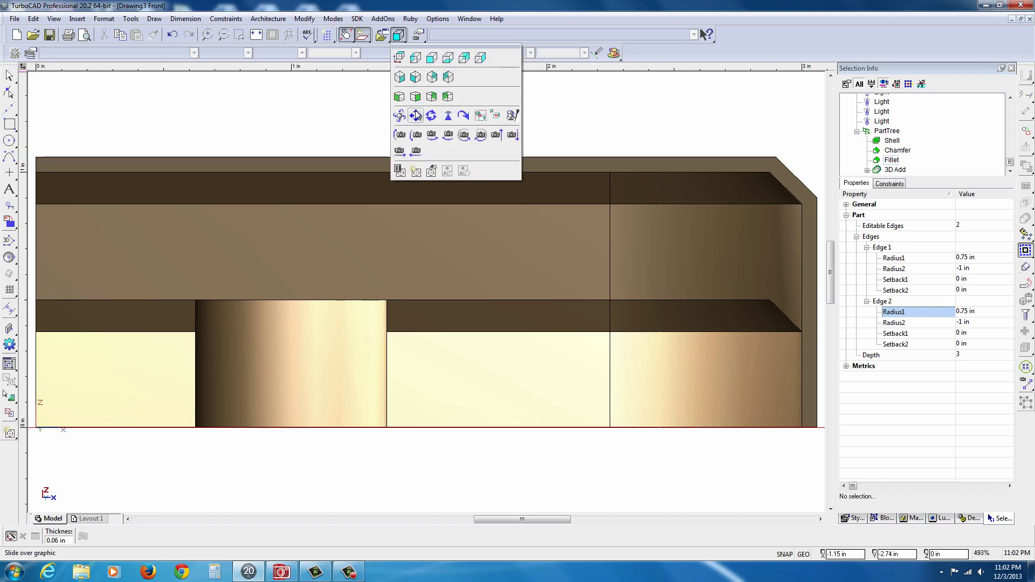
click(448, 78)
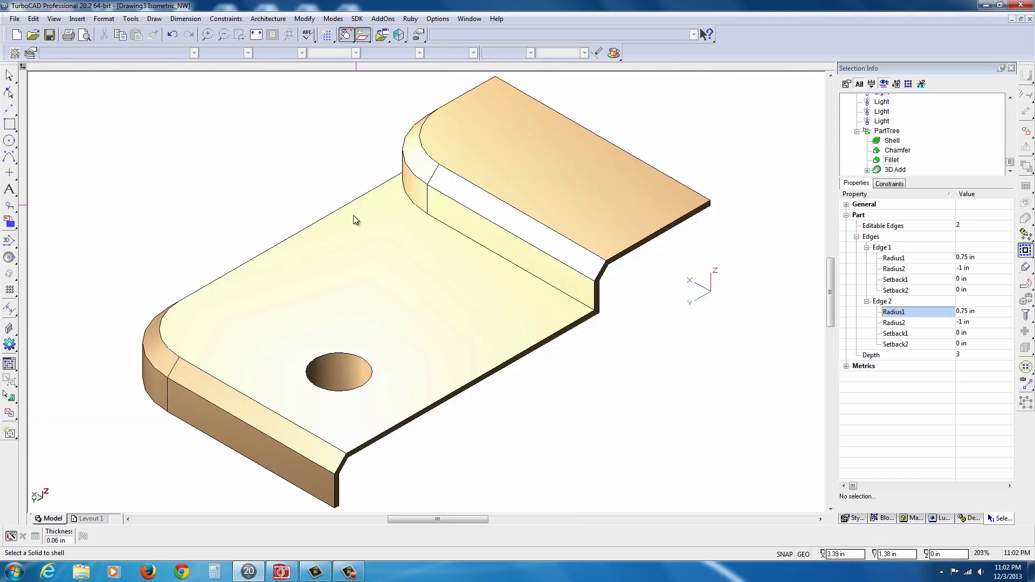
click(404, 40)
Set the rendering mode to photorealistic and bring up the View menu.
click(615, 54)
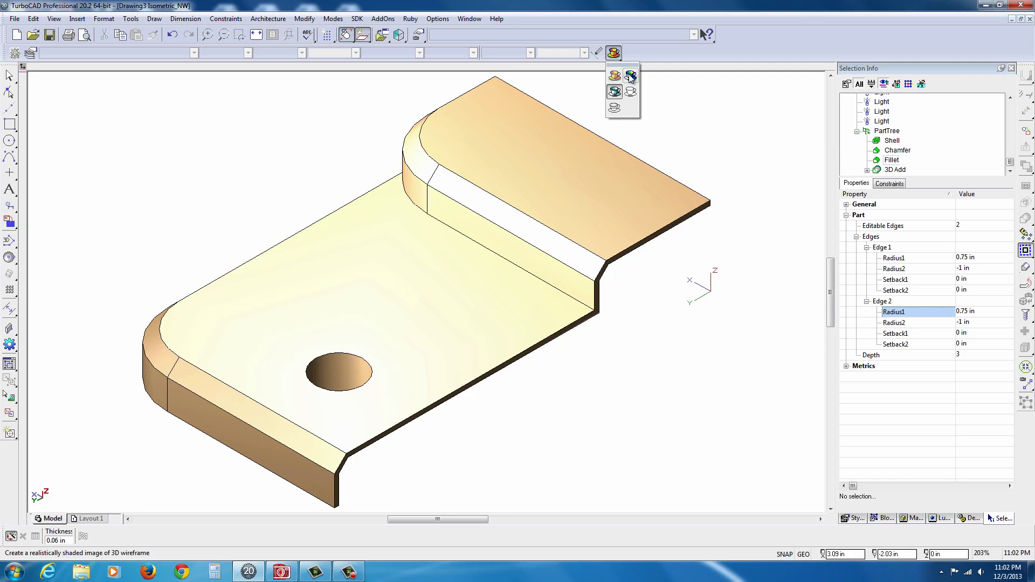
click(612, 79)
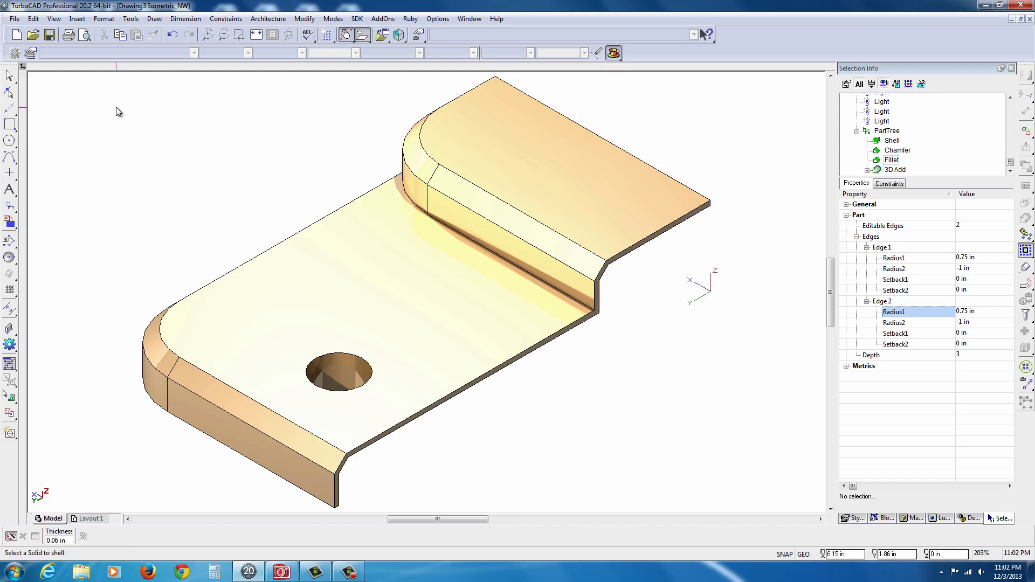
click(56, 20)
In Camera Properties > Advanced rendering, uncheck Renderable objects and accept.
mouse_move(73, 104)
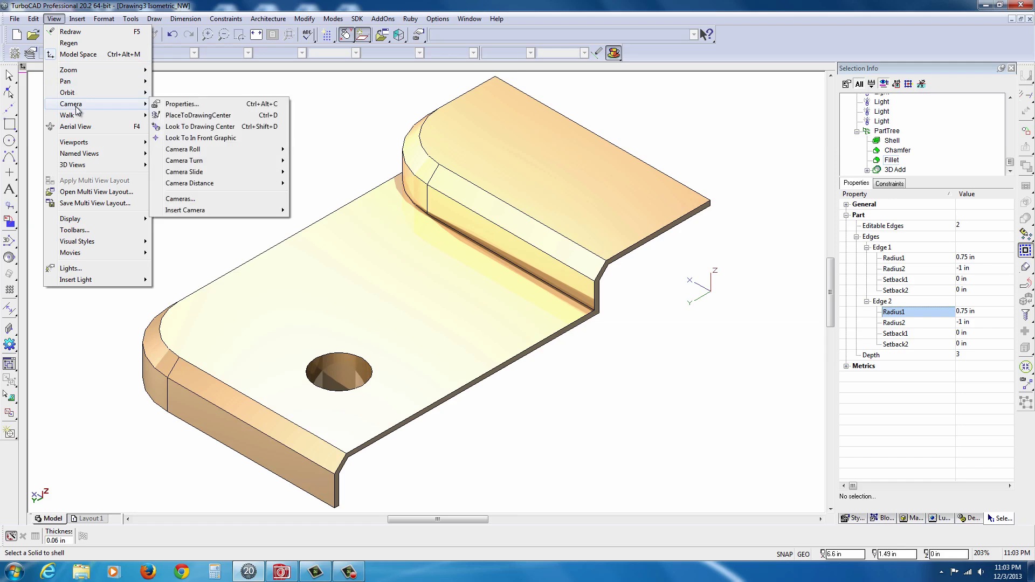
click(174, 105)
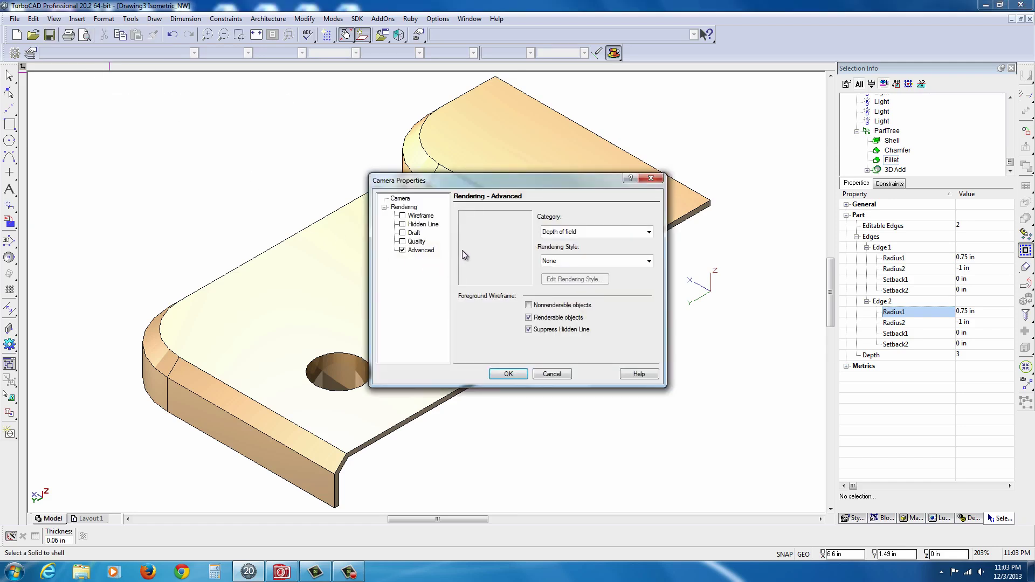
click(420, 251)
click(529, 318)
click(506, 375)
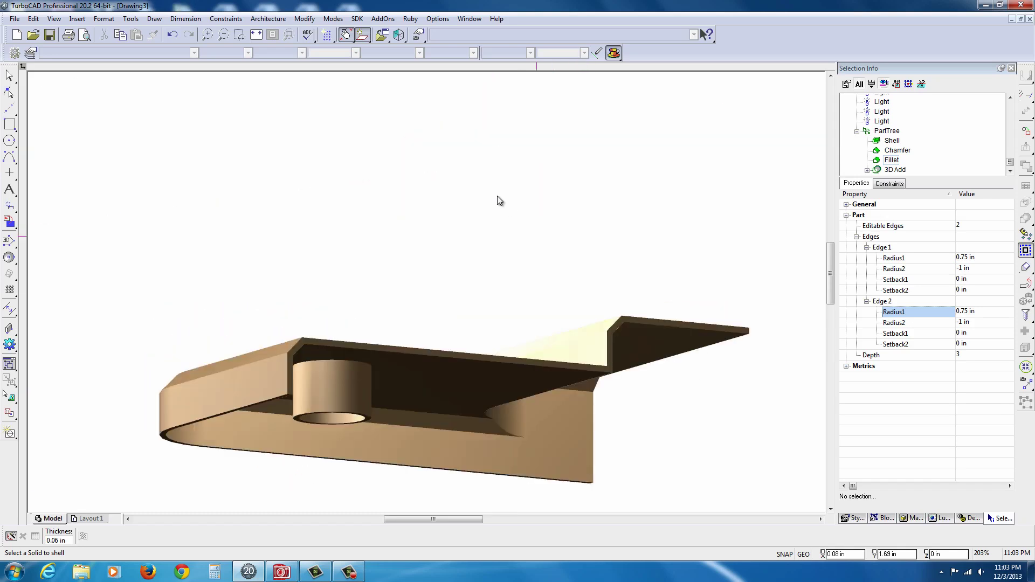
Orbit and zoom the view to see the whole part from other angles.
scroll(427, 304, down, 10)
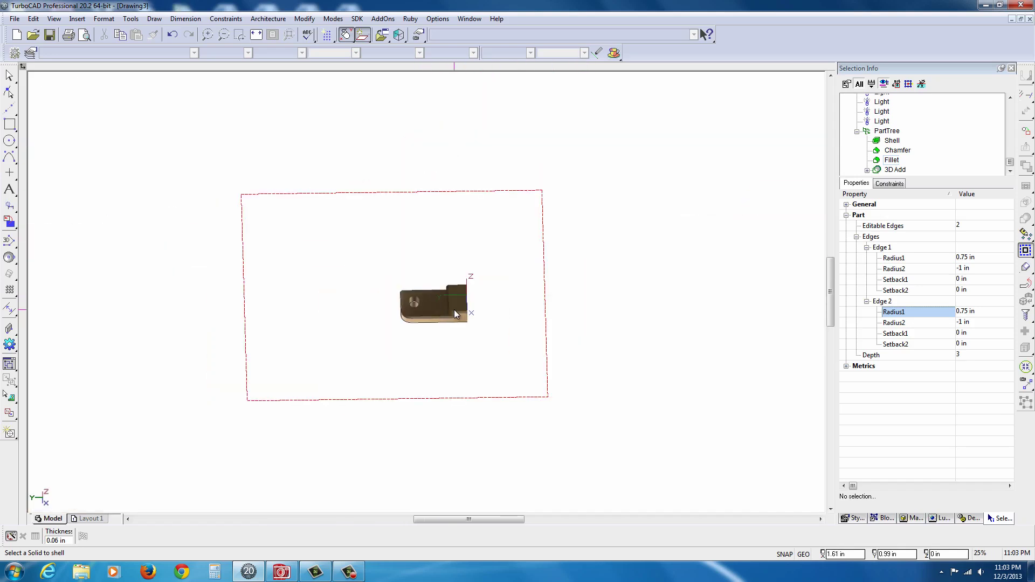
middle_drag(454, 309, 385, 242)
scroll(426, 288, down, 4)
scroll(426, 295, up, 10)
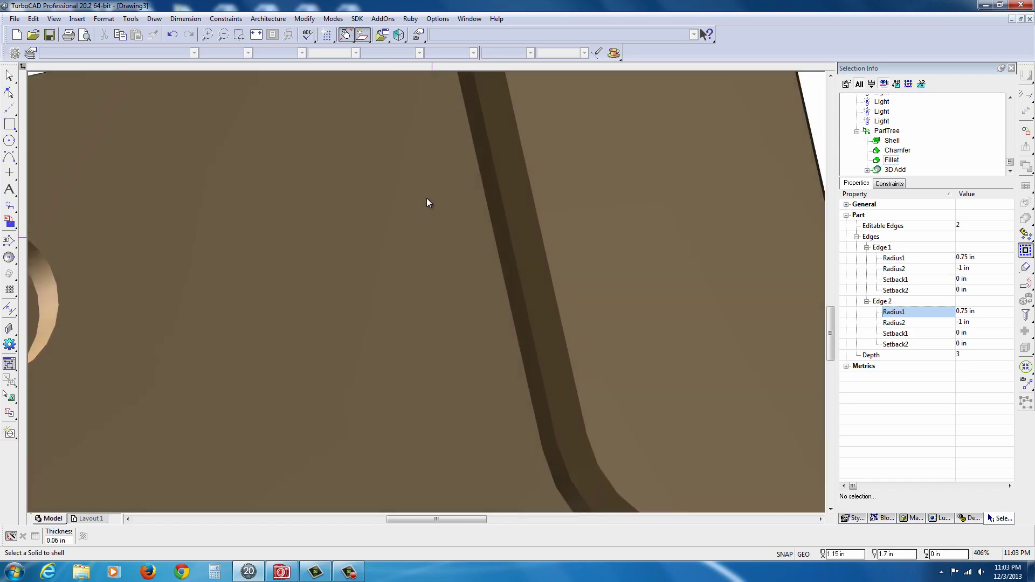
middle_drag(427, 202, 432, 316)
scroll(424, 319, down, 6)
scroll(427, 292, up, 3)
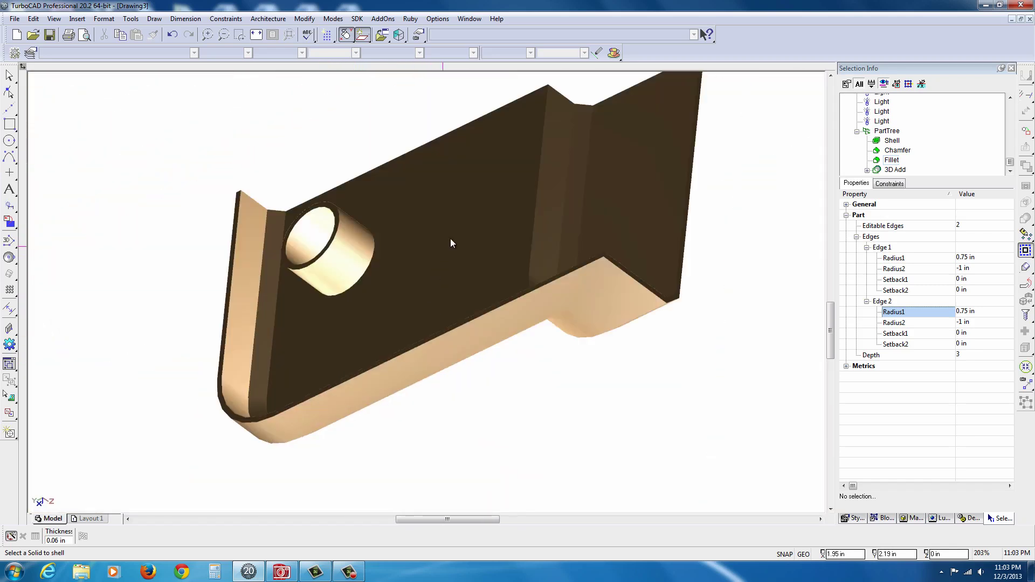
Pick the solid, finish the 0.06 in shell, and select the shelled part.
click(429, 258)
right_click(430, 262)
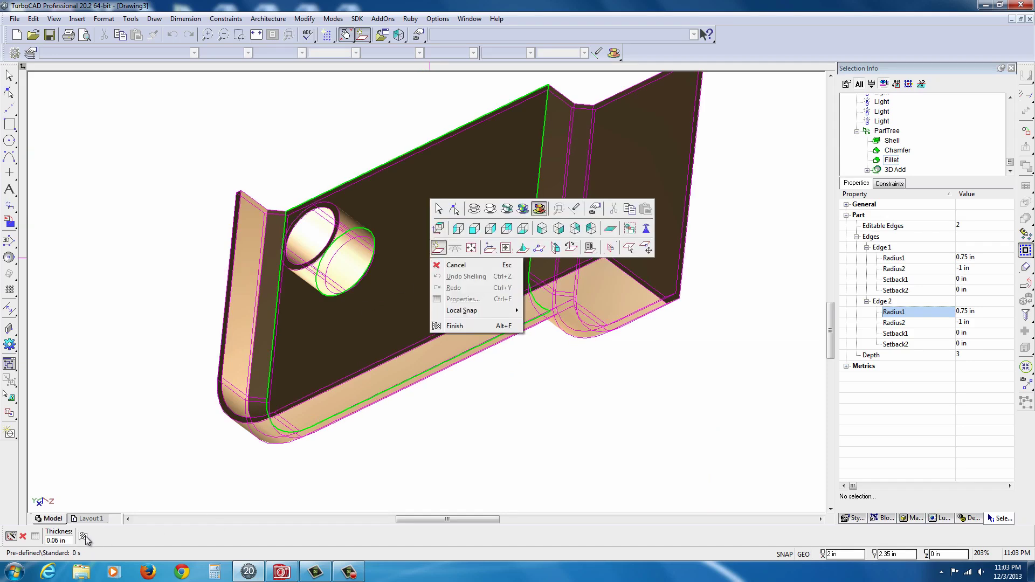
key(alt+f)
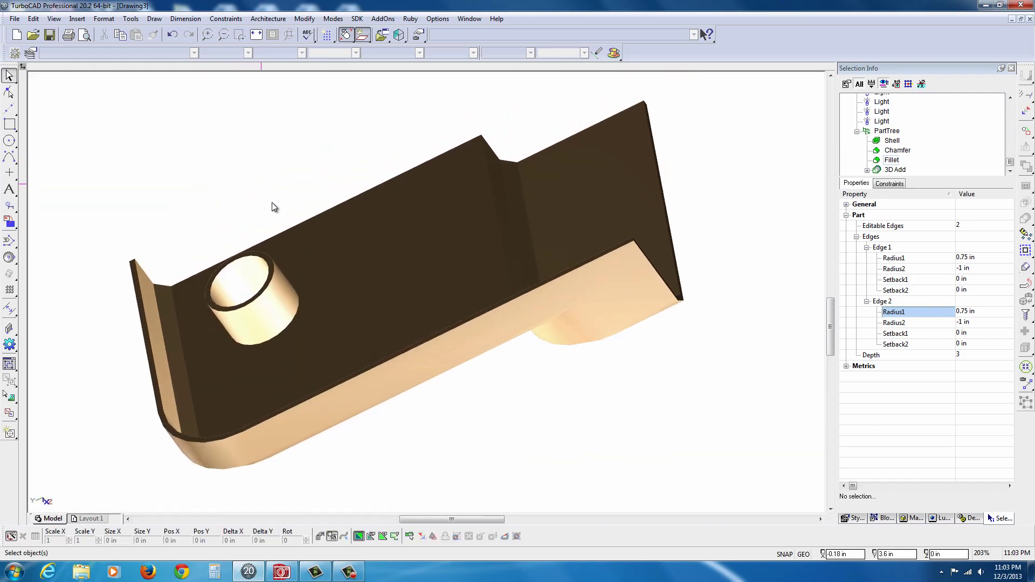
click(406, 280)
In the part's Properties 3D page, enable double-sided surfaces and shadow casting and receiving.
right_click(426, 282)
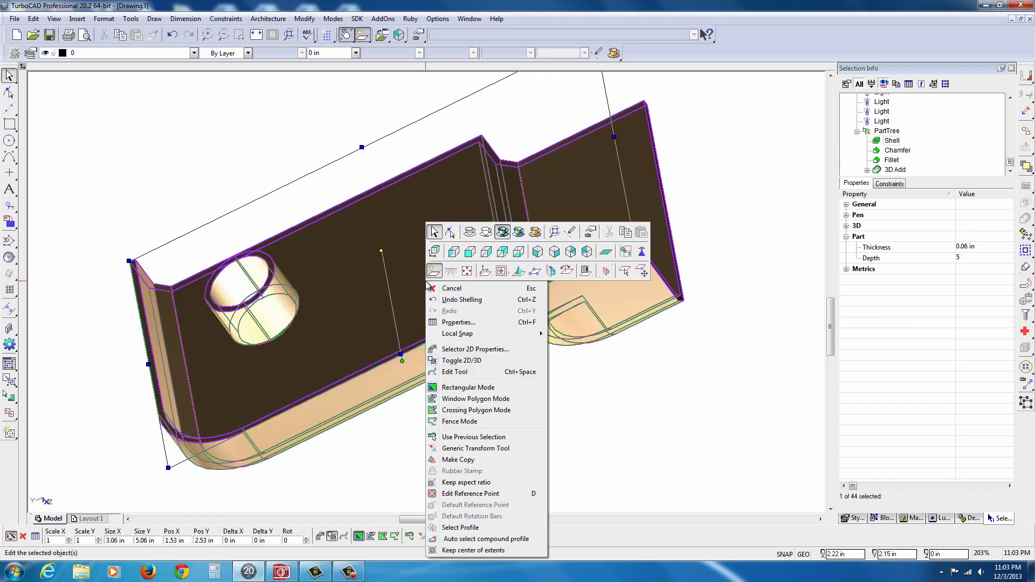
click(455, 321)
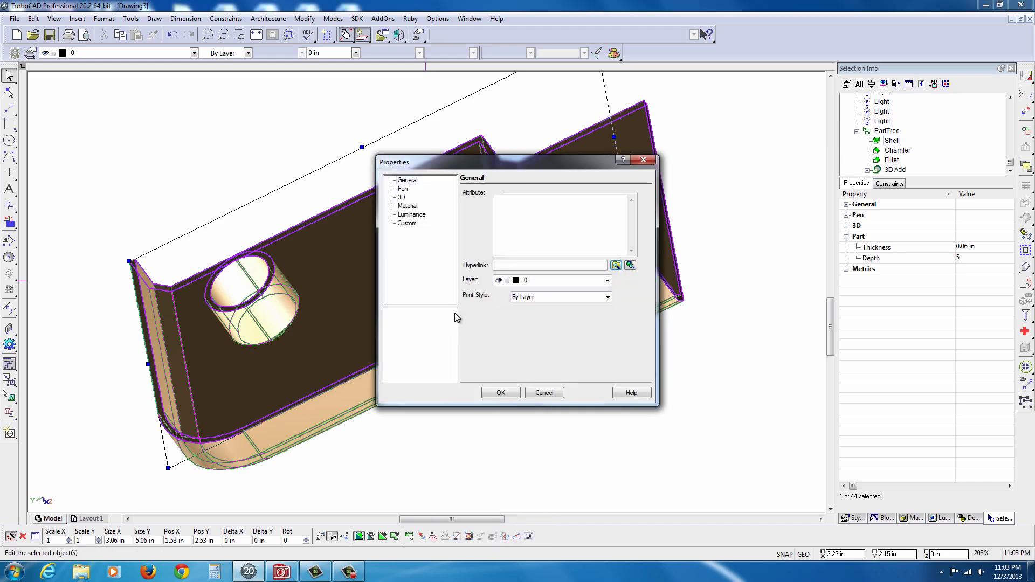
click(407, 207)
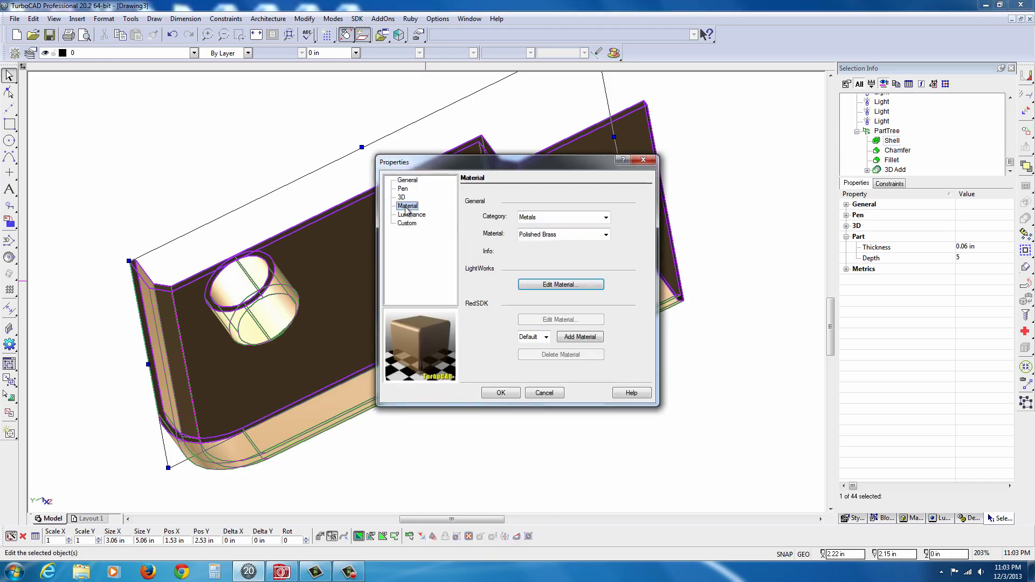
click(401, 197)
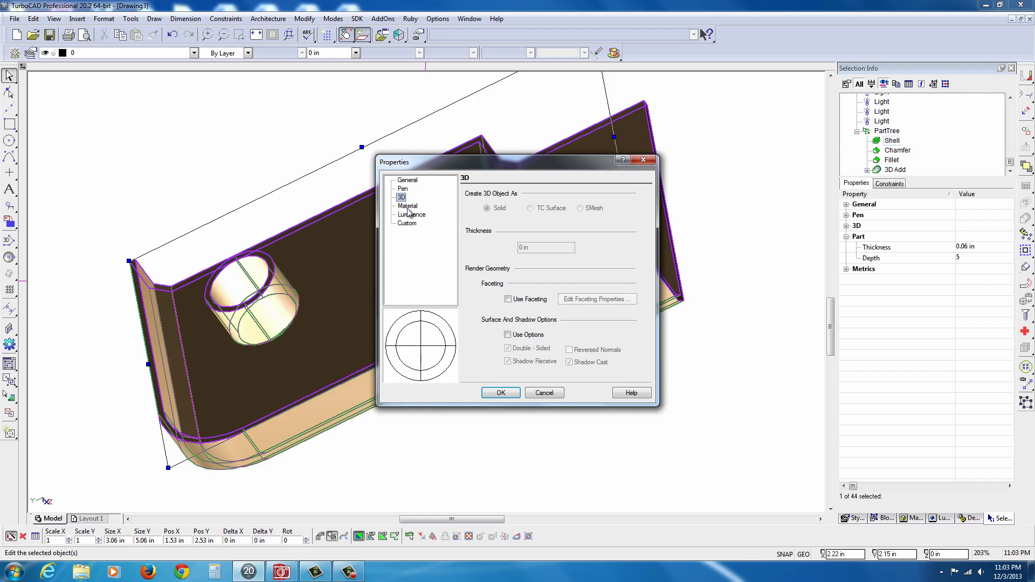
click(507, 334)
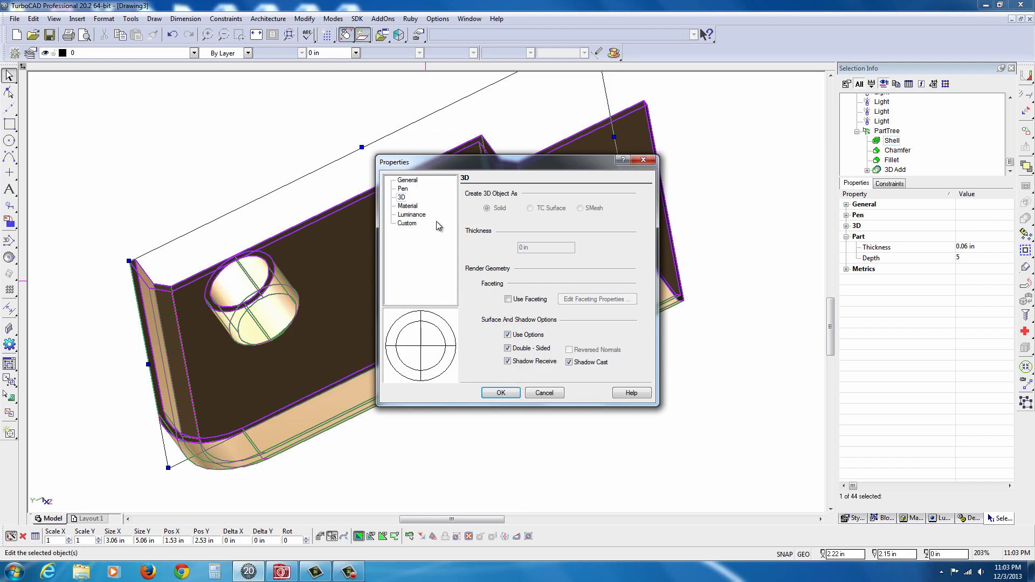
Browse the Luminance type and category lists unchanged, then return to the Material page.
click(408, 223)
click(409, 215)
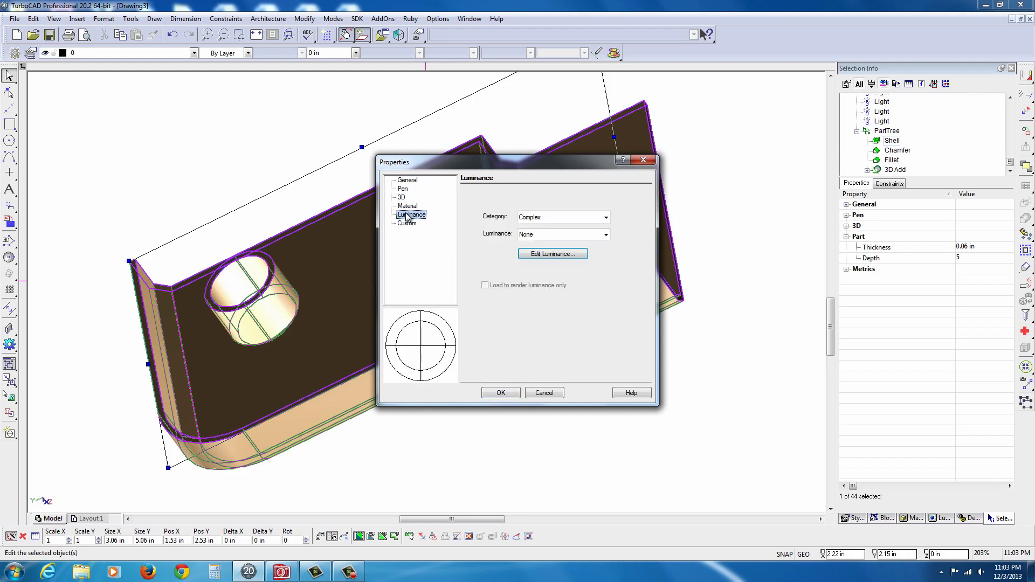
click(557, 235)
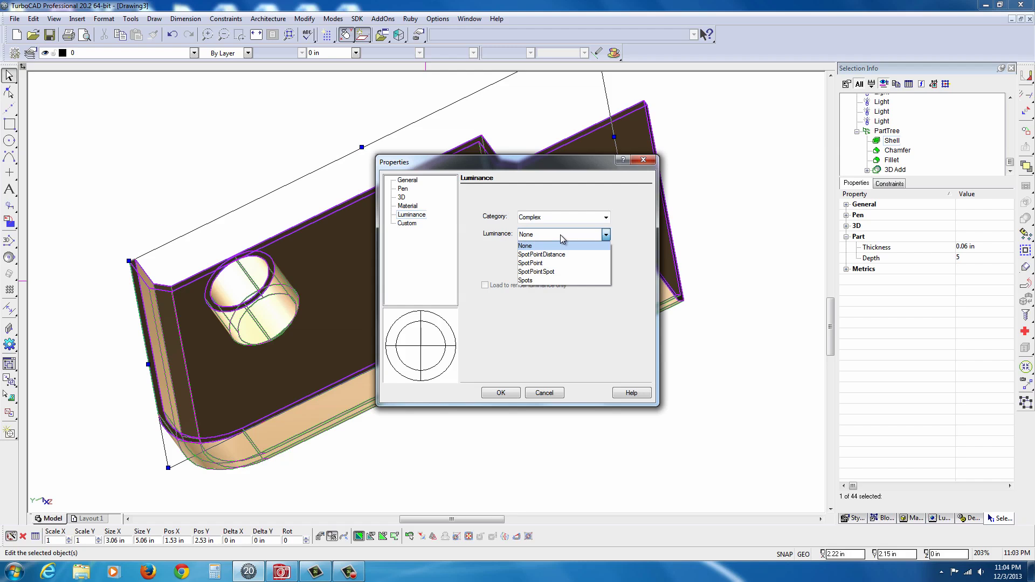
click(557, 220)
click(558, 218)
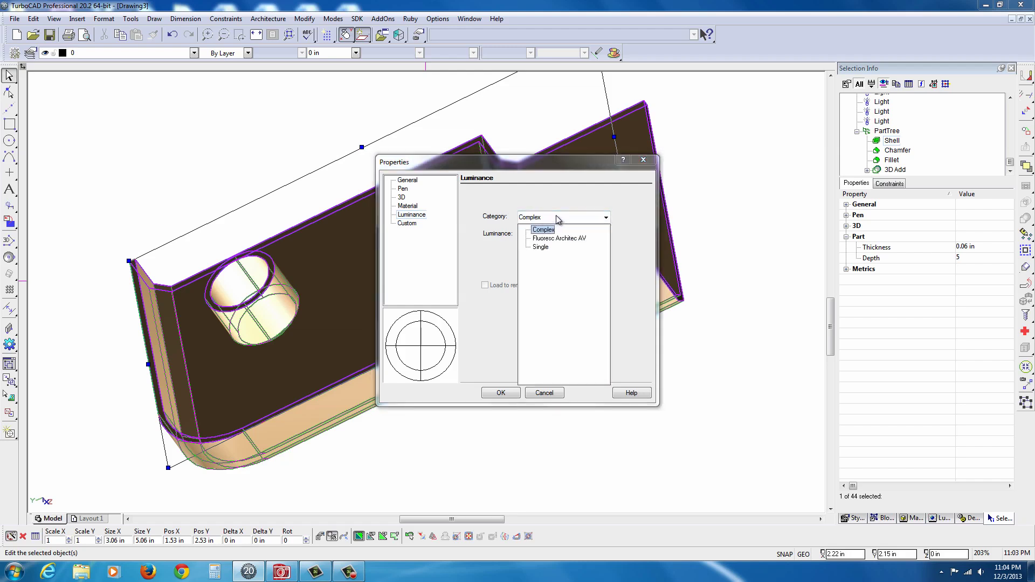
click(557, 219)
click(404, 204)
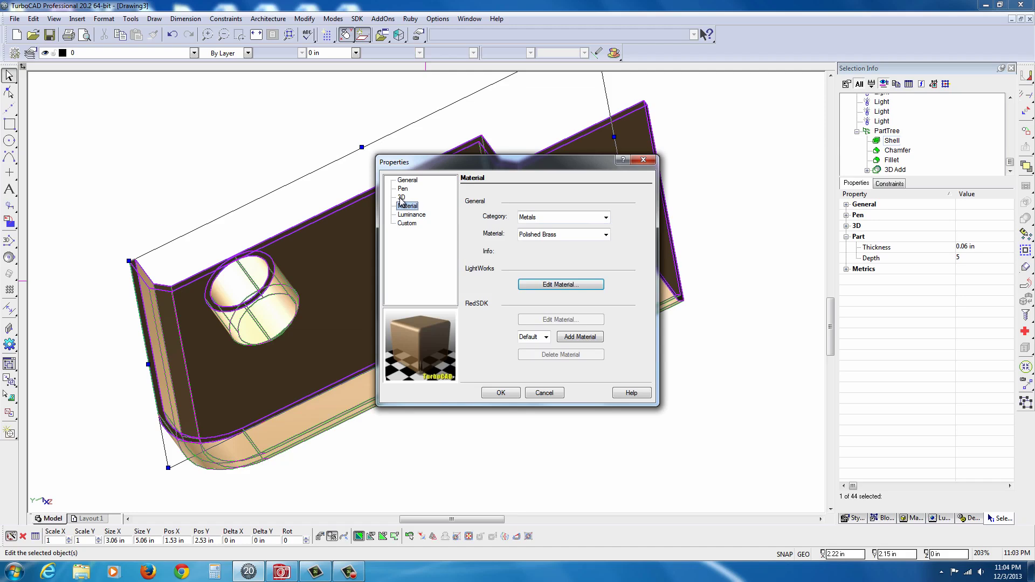
click(402, 198)
click(407, 206)
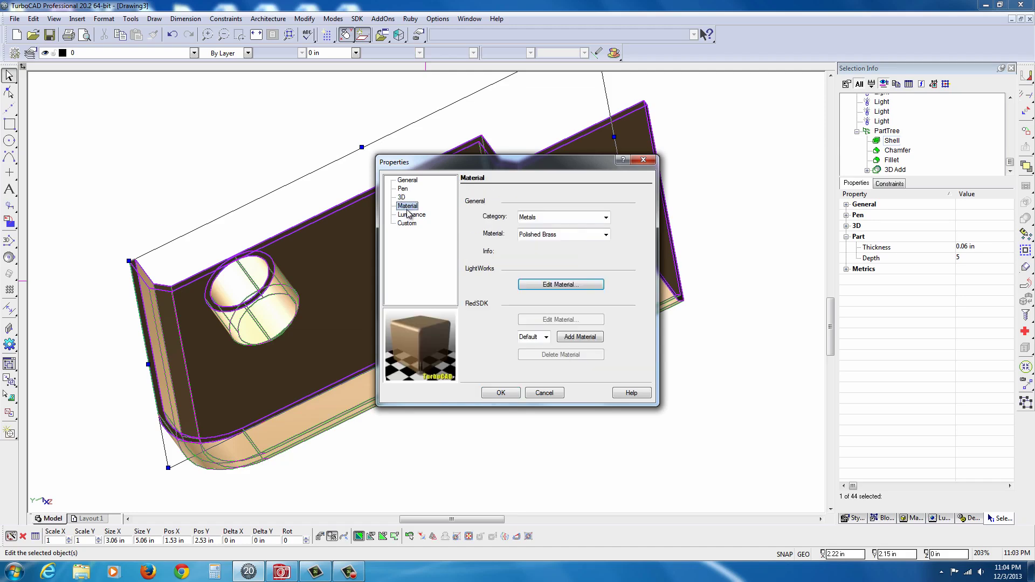
Keep Polished Brass on the Plain shader in the LightWorks Editor, then close the editor.
click(558, 286)
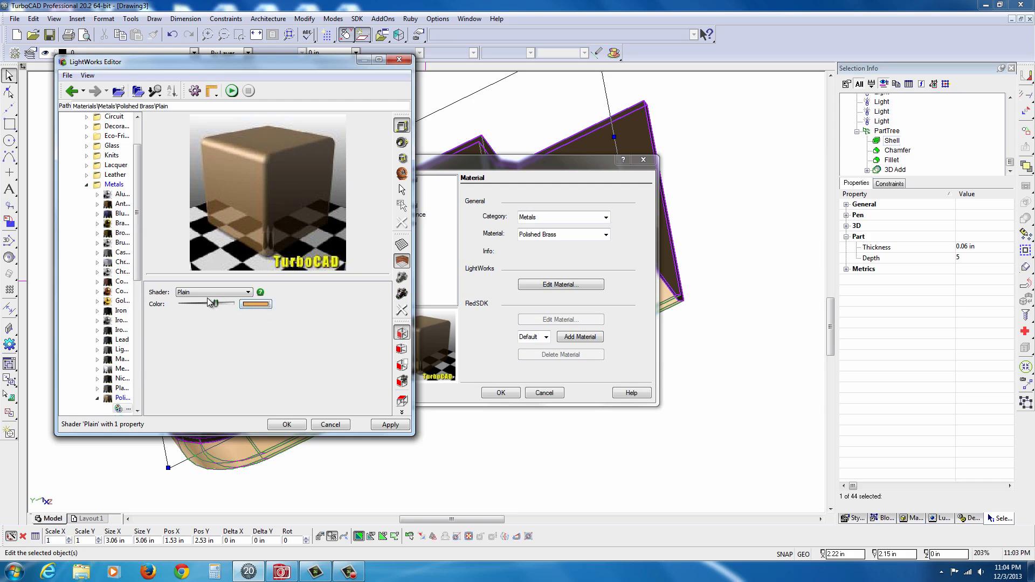
click(248, 292)
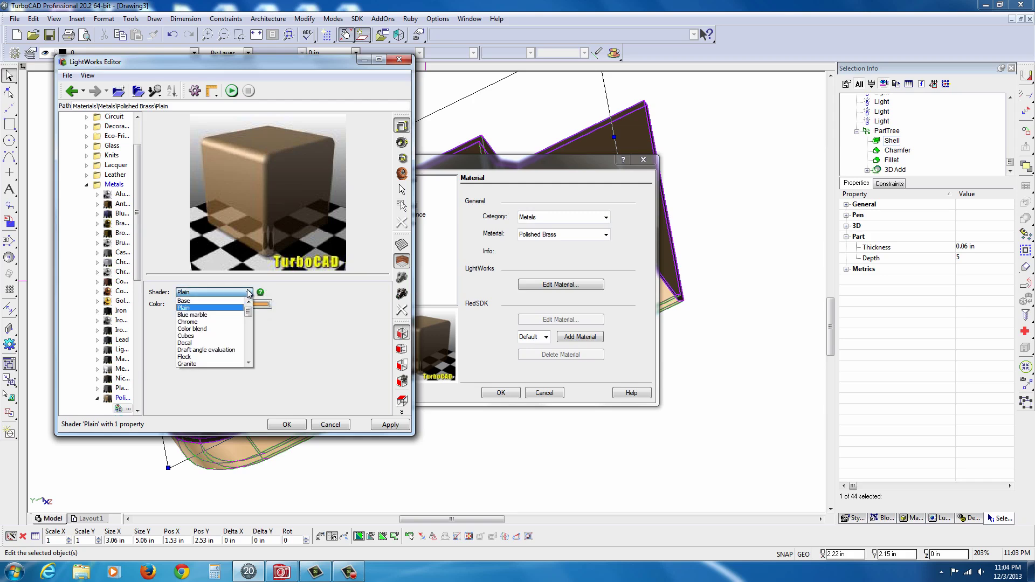
click(189, 308)
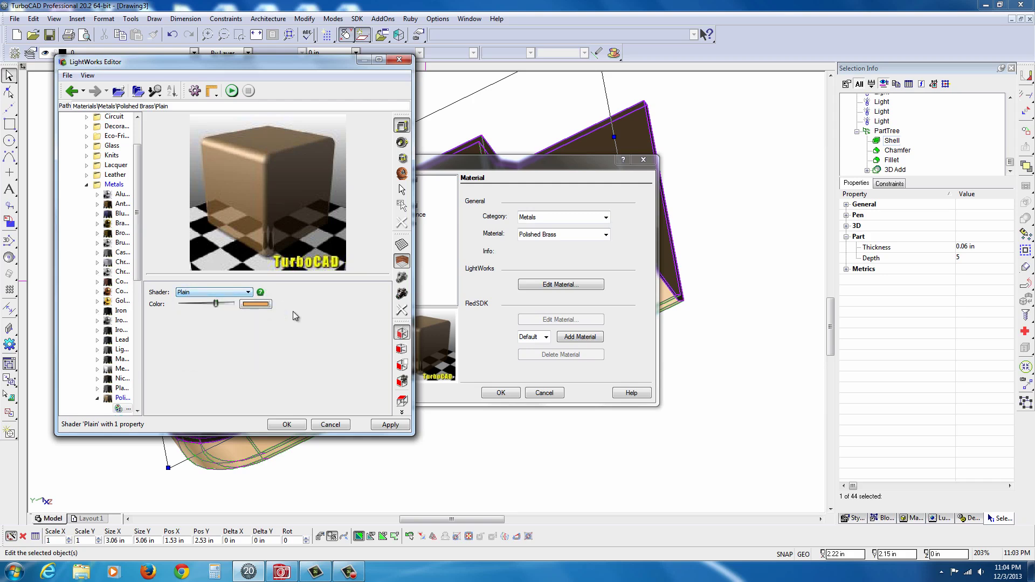
click(400, 62)
click(403, 190)
click(406, 181)
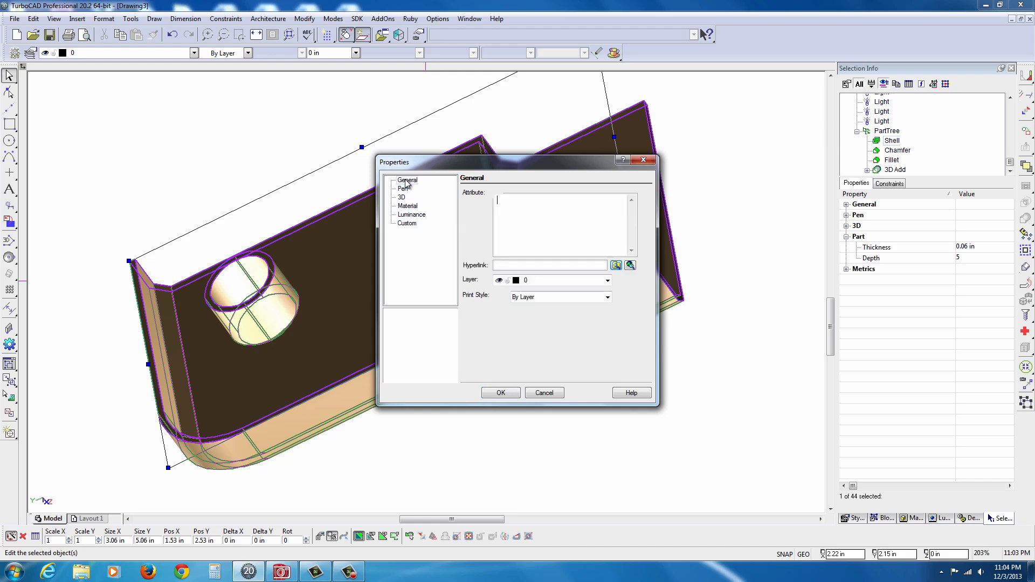
Accept Properties, deselect the part, and orbit to show the top face with the through-hole.
click(501, 393)
click(484, 412)
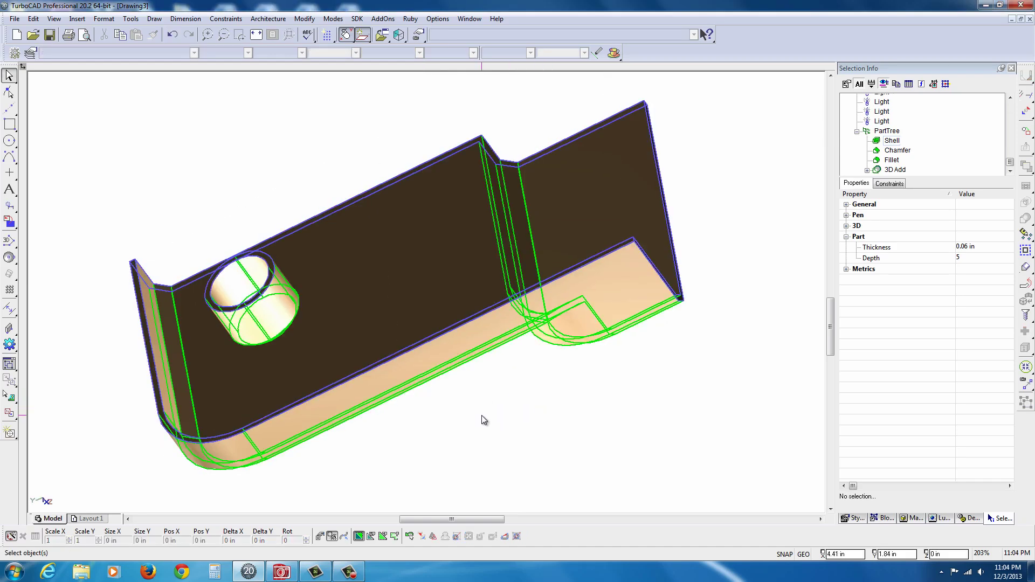
mouse_move(483, 422)
middle_down()
mouse_move(469, 435)
mouse_move(520, 435)
mouse_move(527, 416)
middle_up()
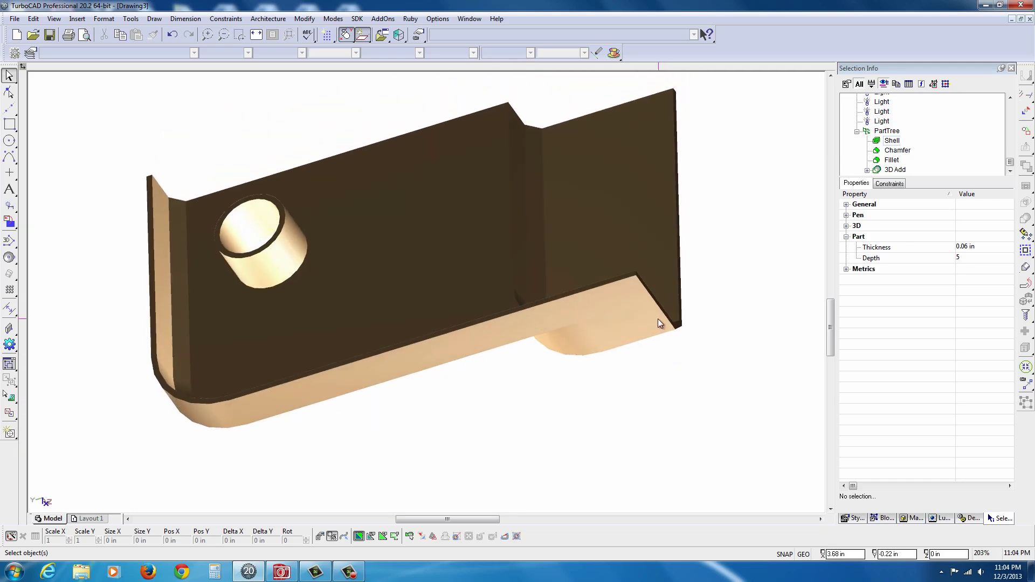
mouse_move(657, 318)
middle_down()
mouse_move(476, 266)
mouse_move(330, 135)
mouse_move(456, 419)
mouse_move(500, 328)
mouse_move(490, 335)
middle_up()
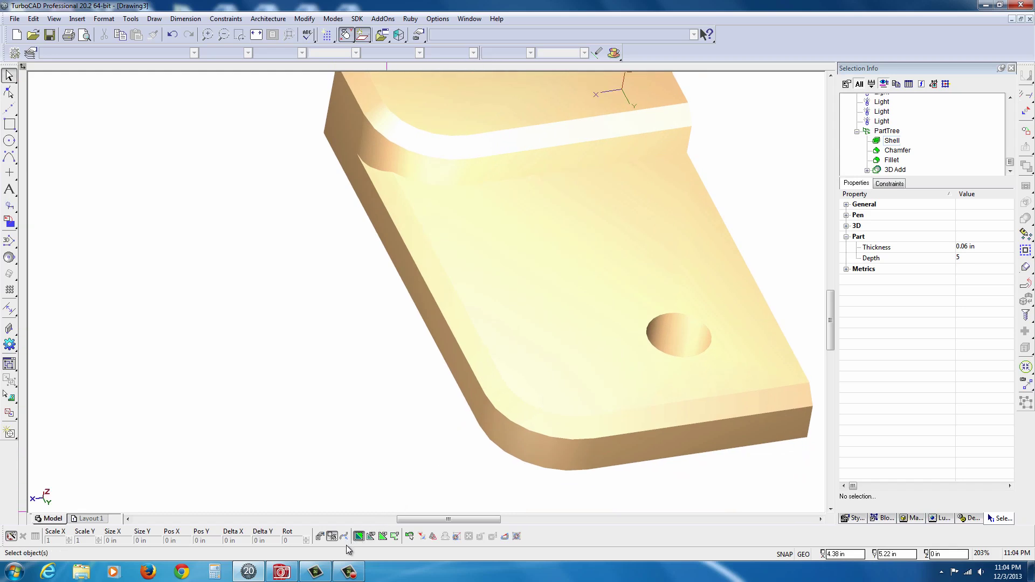
click(349, 572)
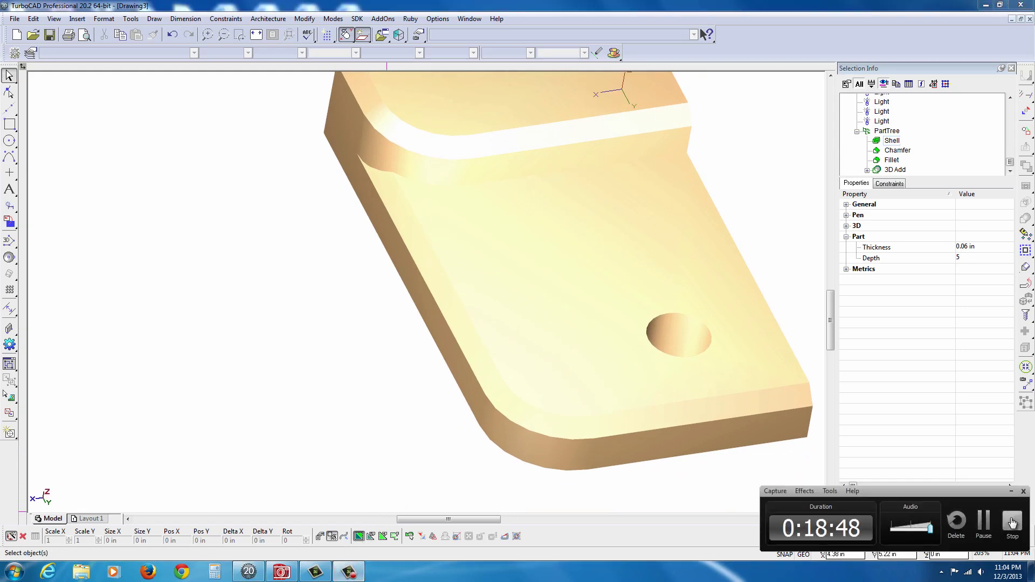